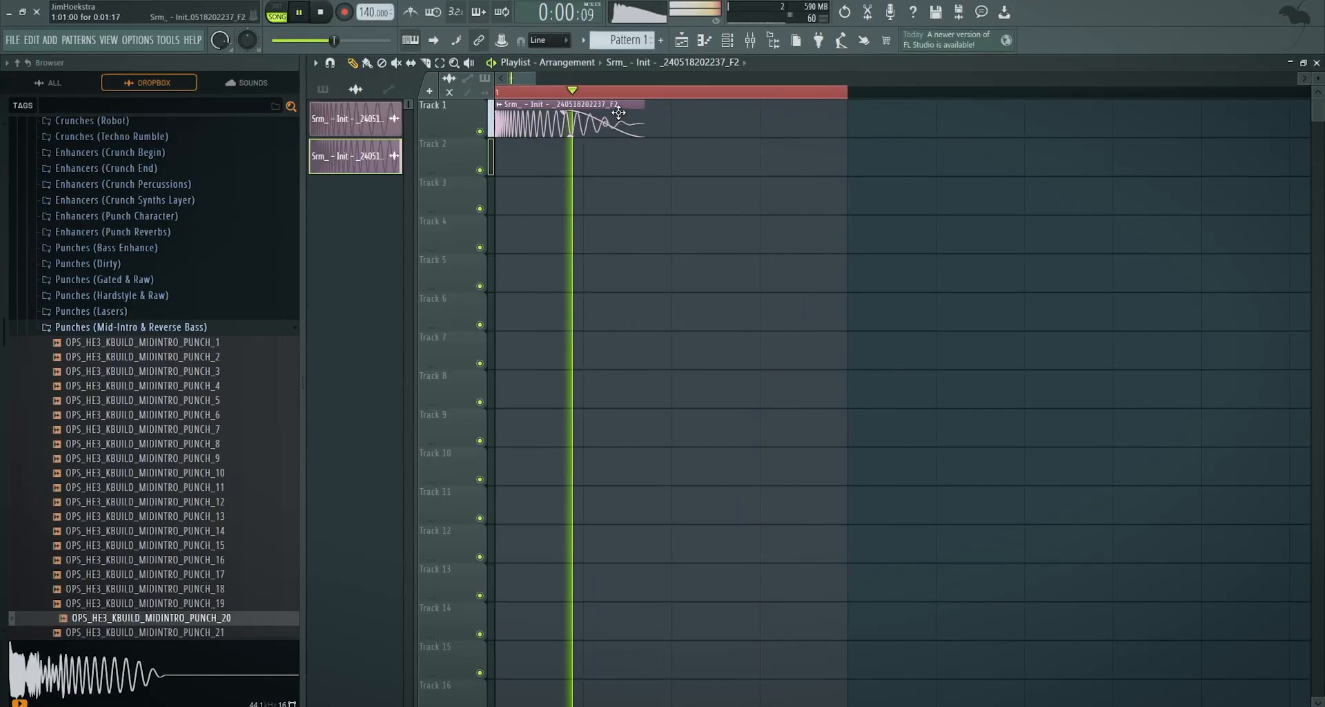
Step: Open the settings of the F2 audio clip on Track 1 and stop playback
double_click(566, 124)
key(space)
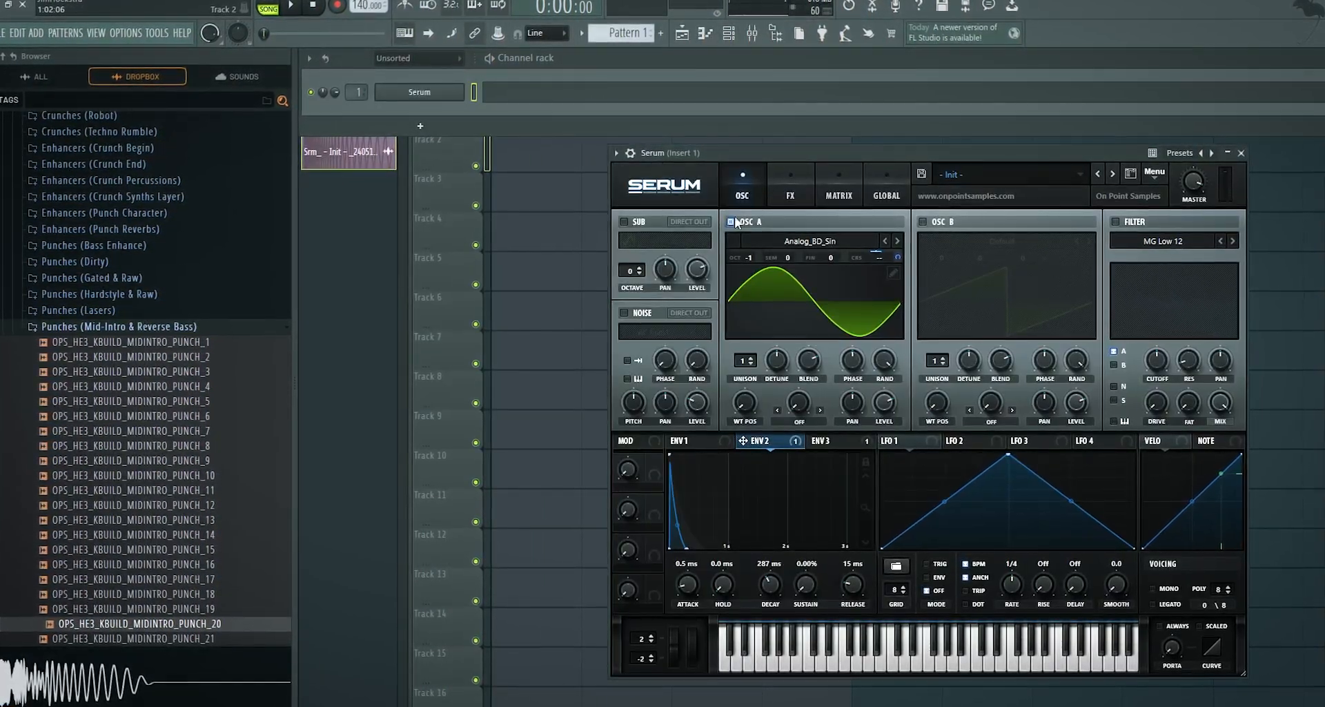
Step: Shorten Serum's ENV 2 decay to 69 ms and adjust OSC A's coarse pitch modulation amount
mouse_move(769, 587)
mouse_down()
mouse_move(768, 564)
mouse_move(770, 590)
mouse_up()
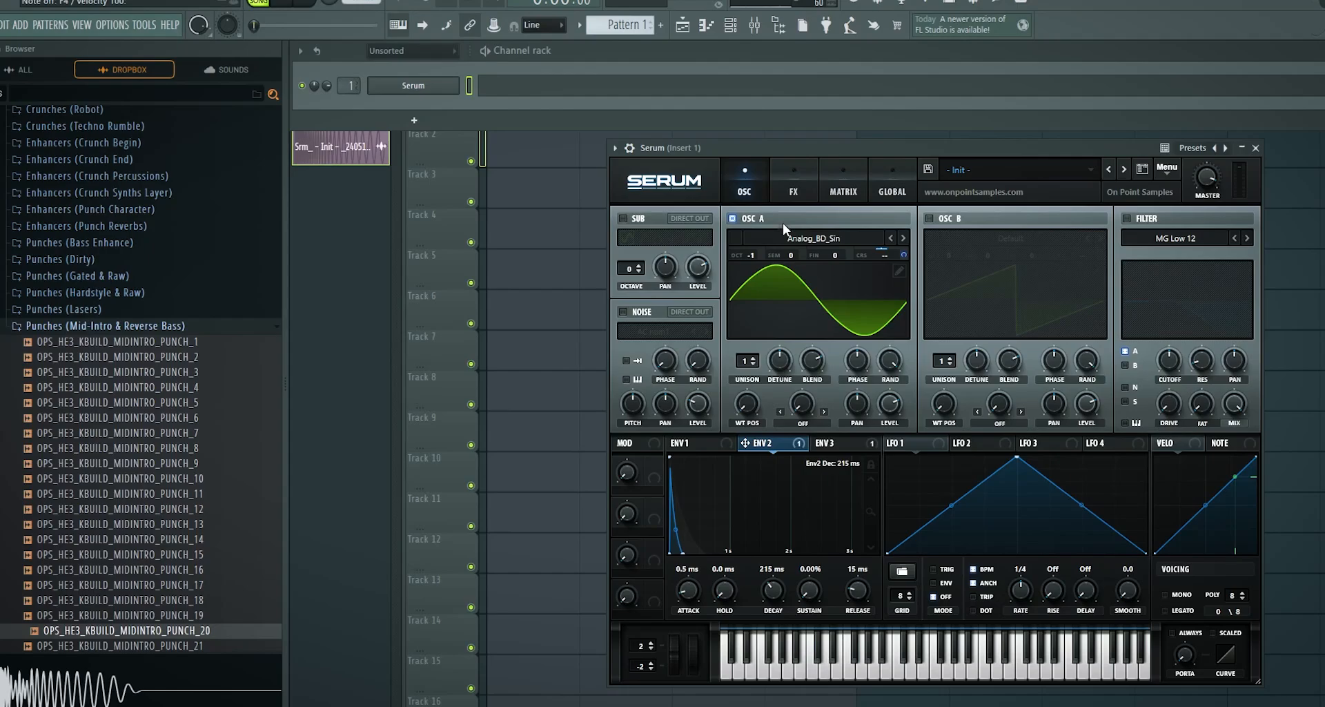
drag(786, 149, 668, 127)
drag(659, 574, 659, 588)
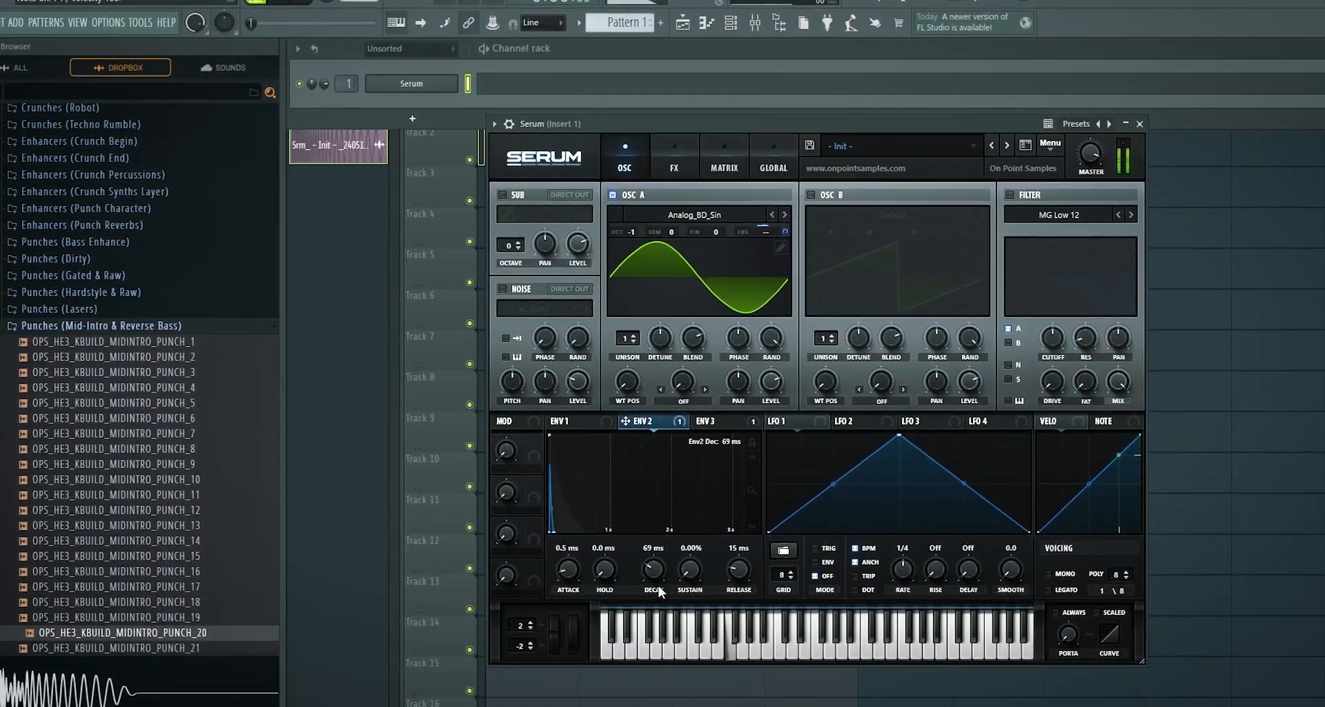
drag(785, 231, 797, 212)
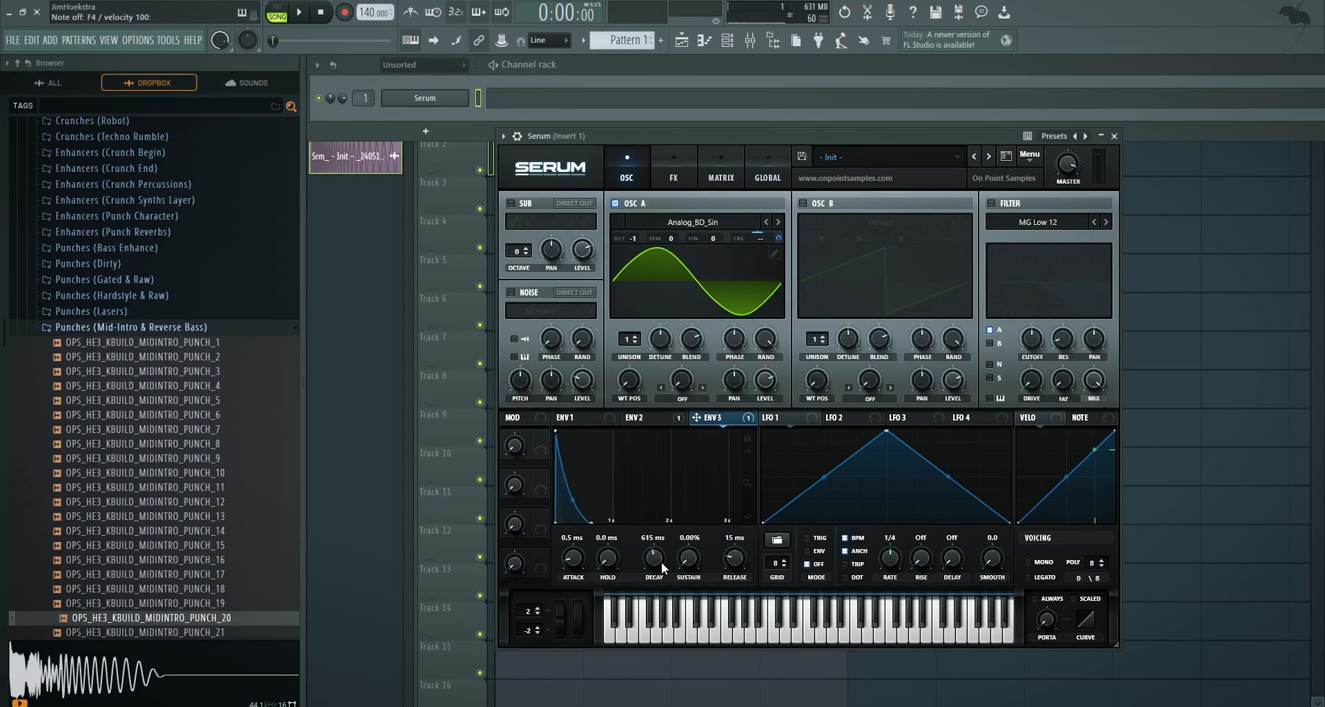
Step: Adjust Serum's ENV 3 decay and set the ENV 2 decay to 228 ms
drag(661, 562, 660, 561)
click(650, 423)
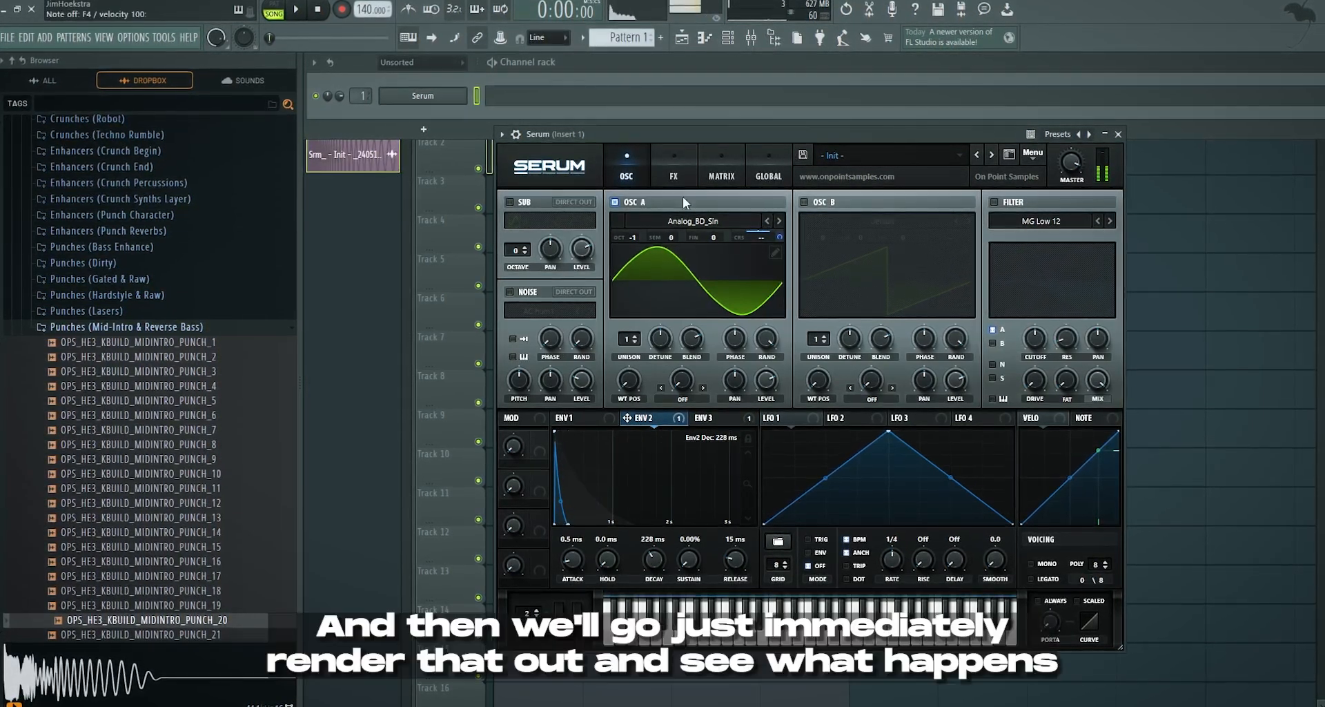
Step: Render the Serum sound on F as the audio clip on Track 1 and open the clip's settings
drag(687, 135, 868, 148)
drag(754, 62, 728, 508)
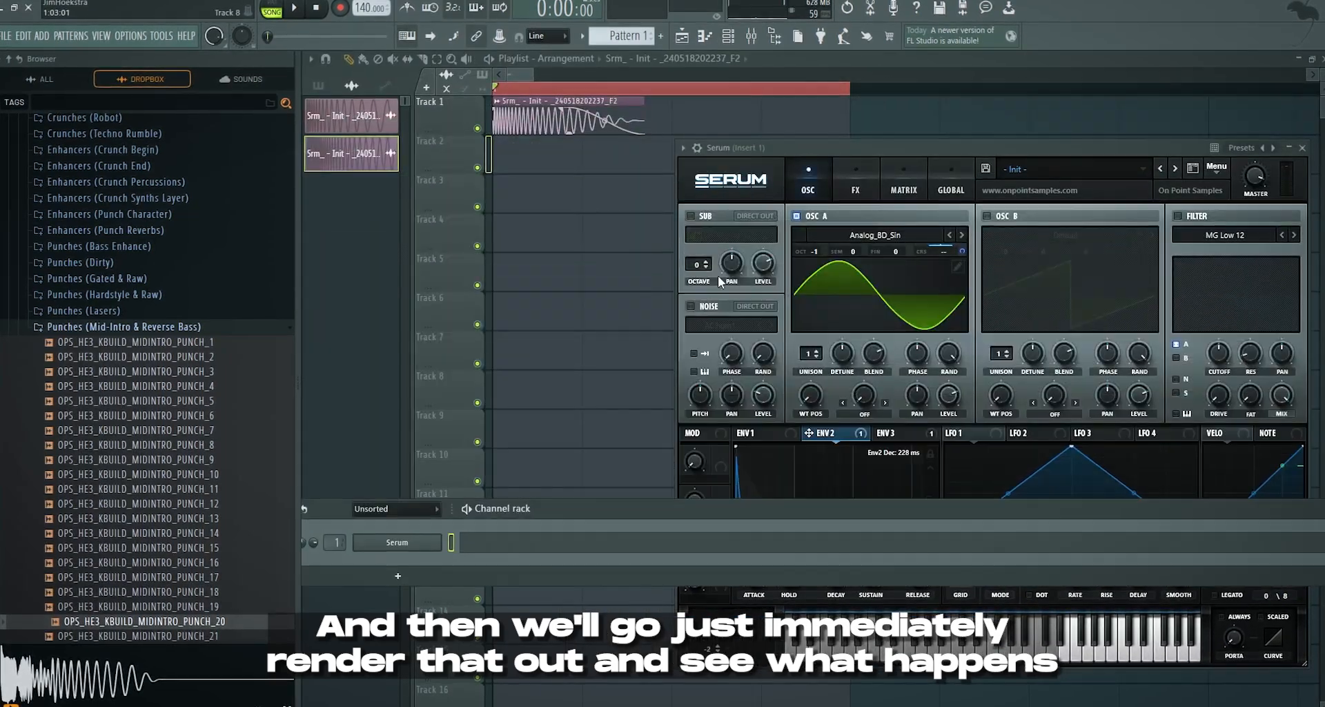
click(698, 166)
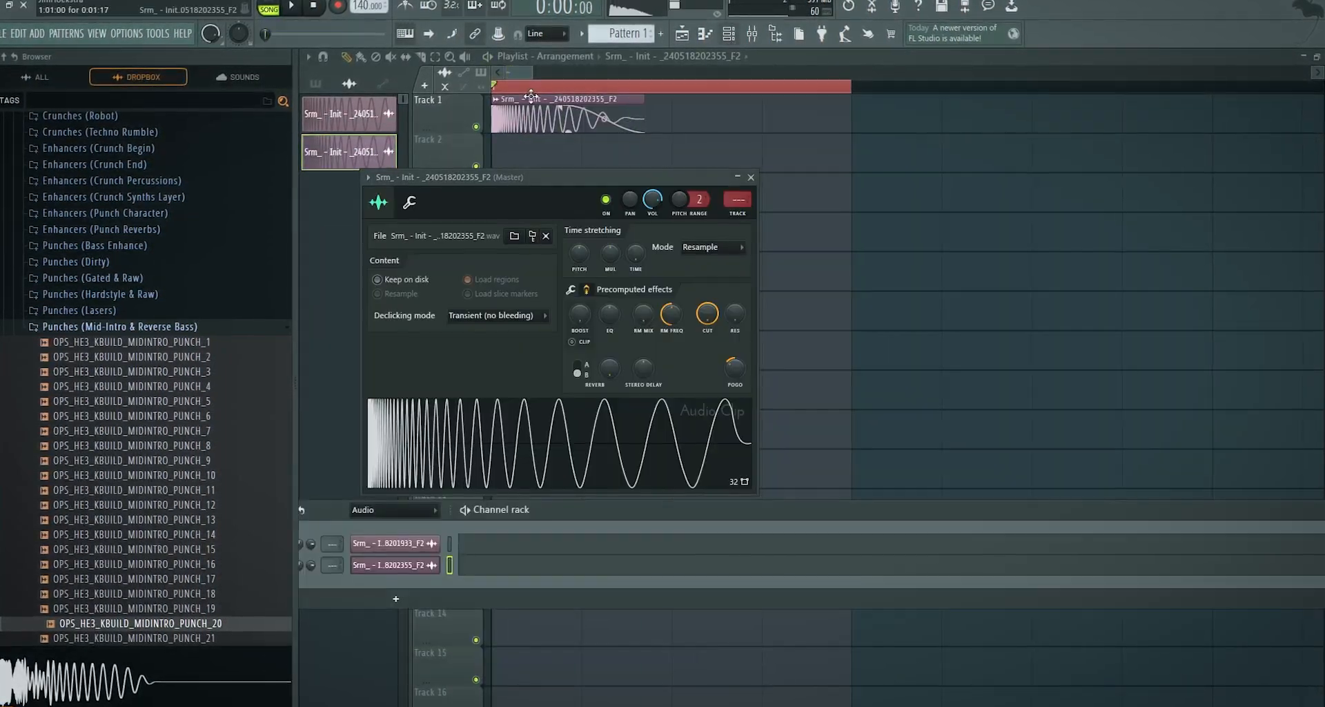
Step: Bring Serum back up from the Unsorted channels, set its ENV 2 decay to 107 ms and adjust OSC A's coarse pitch modulation amount
click(371, 509)
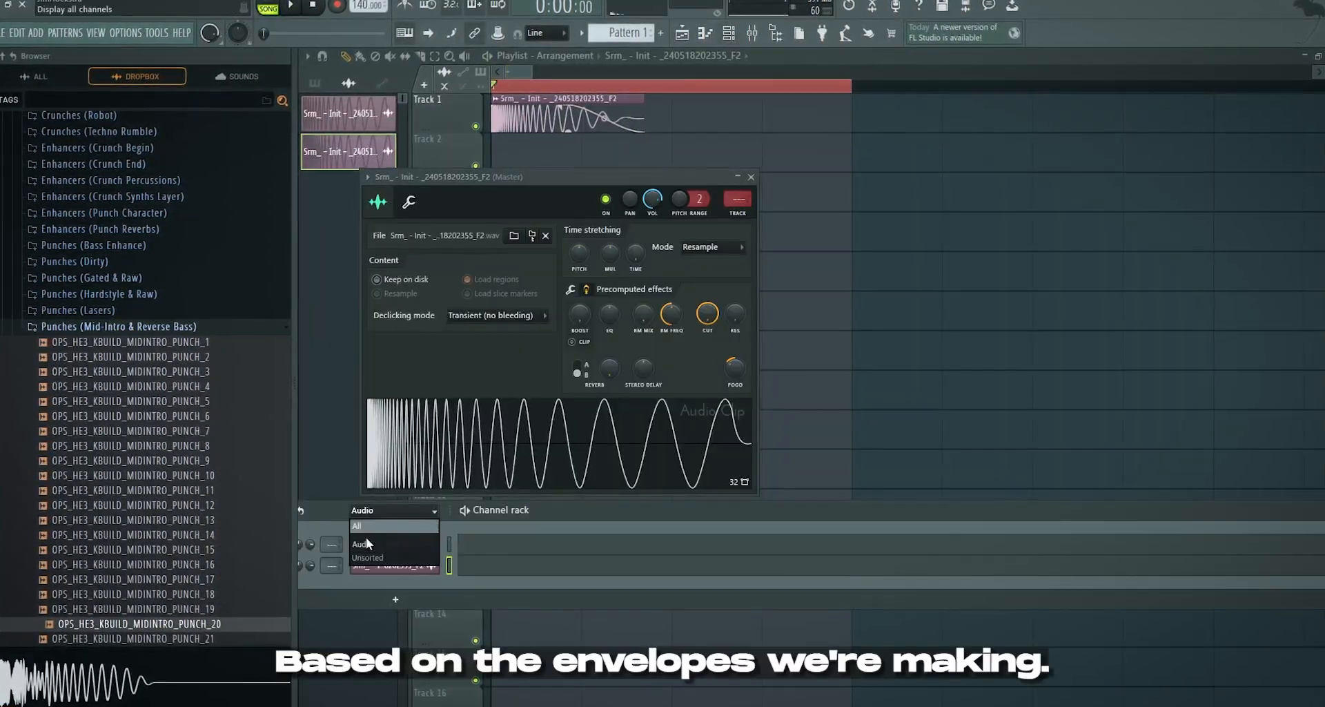
click(367, 557)
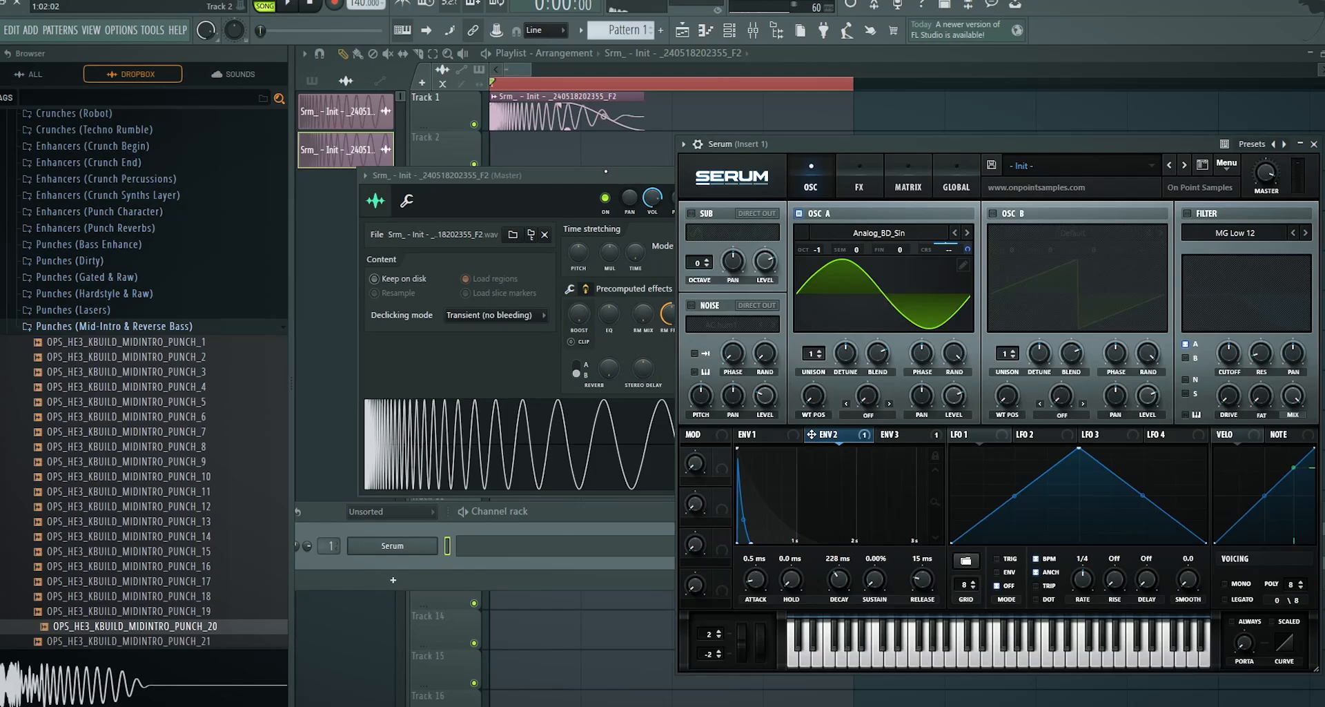
drag(838, 578, 839, 592)
drag(970, 249, 968, 268)
click(892, 435)
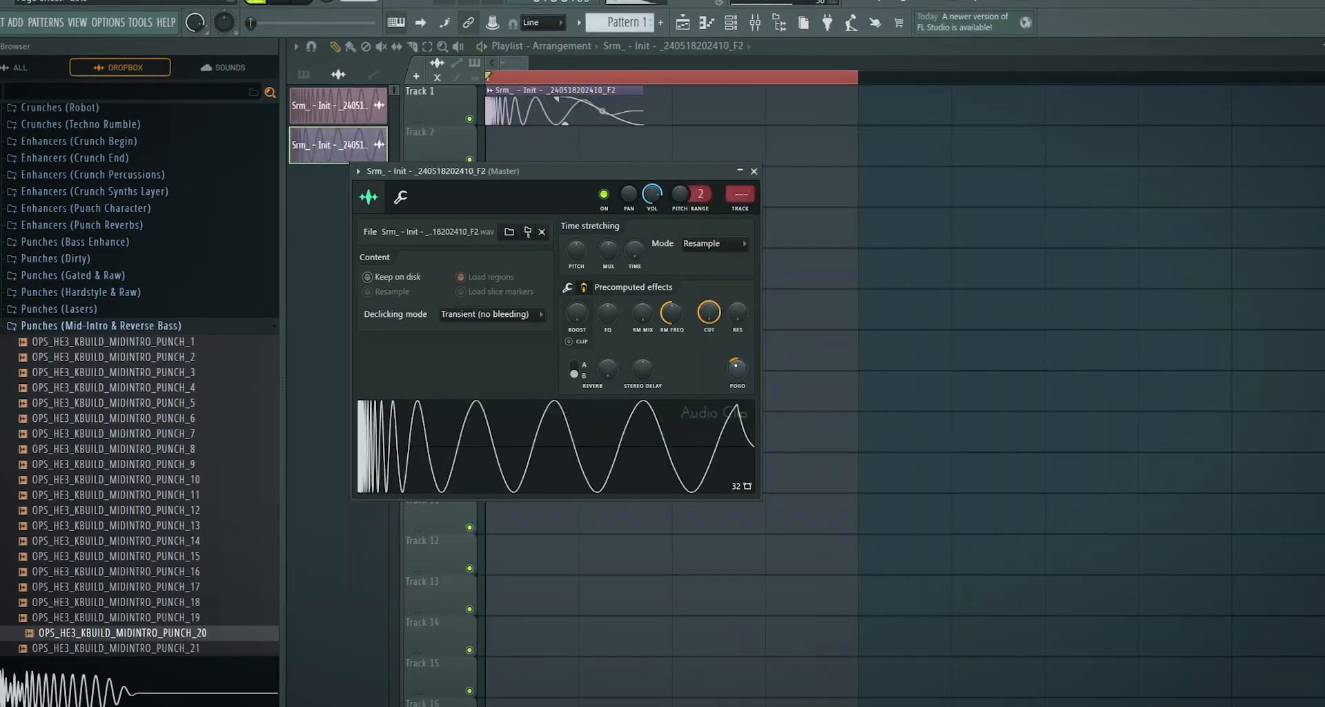
Step: Audition the newly rendered F2 clip with a changed Pogo effect and reset Pogo to its default
drag(736, 368, 736, 384)
key(space)
right_click(737, 368)
click(759, 380)
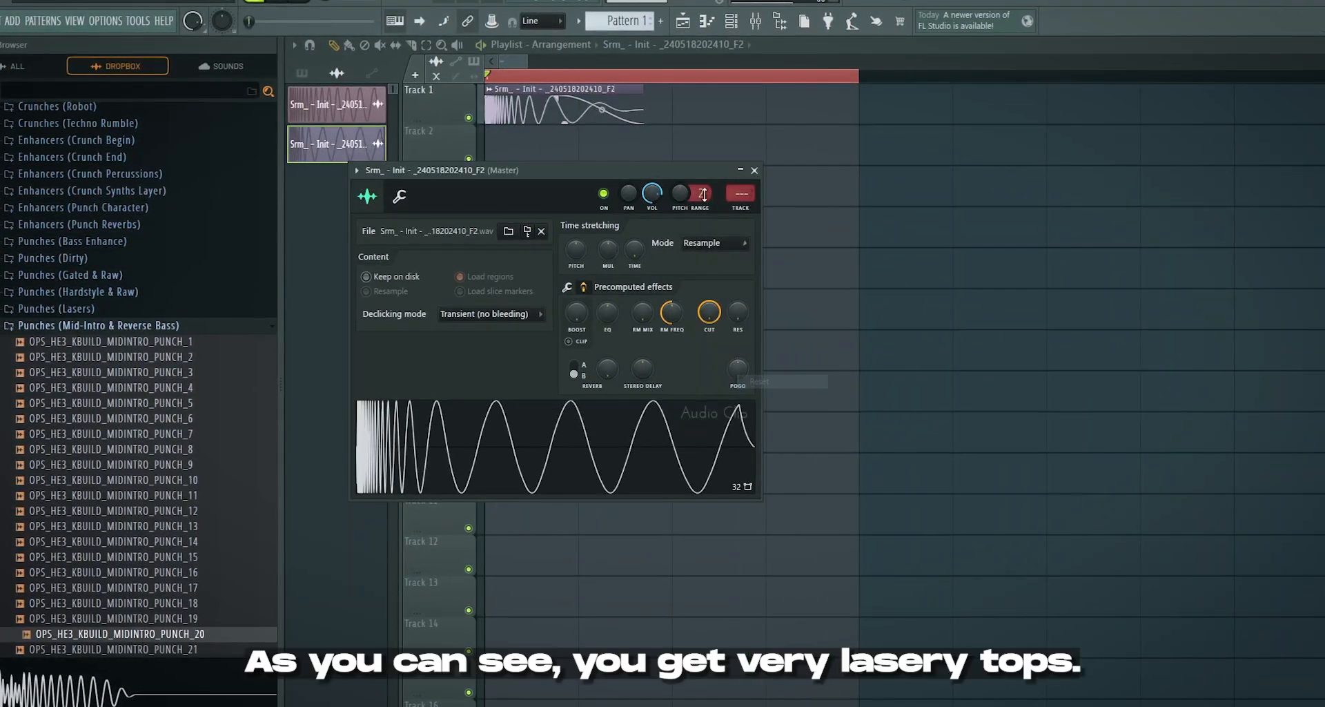
Step: Reopen Serum from the Unsorted channels and render its sound on G as the audio clip on Track 1
click(753, 21)
click(733, 20)
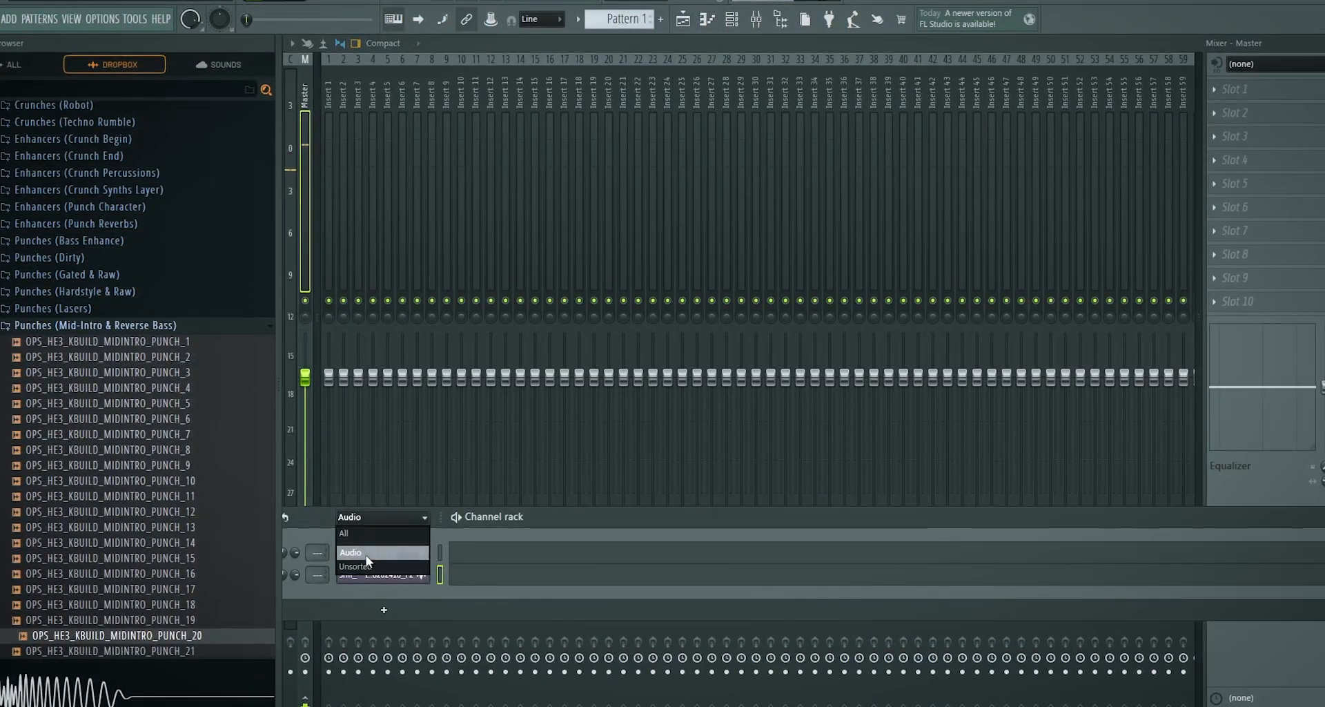
click(367, 565)
click(382, 552)
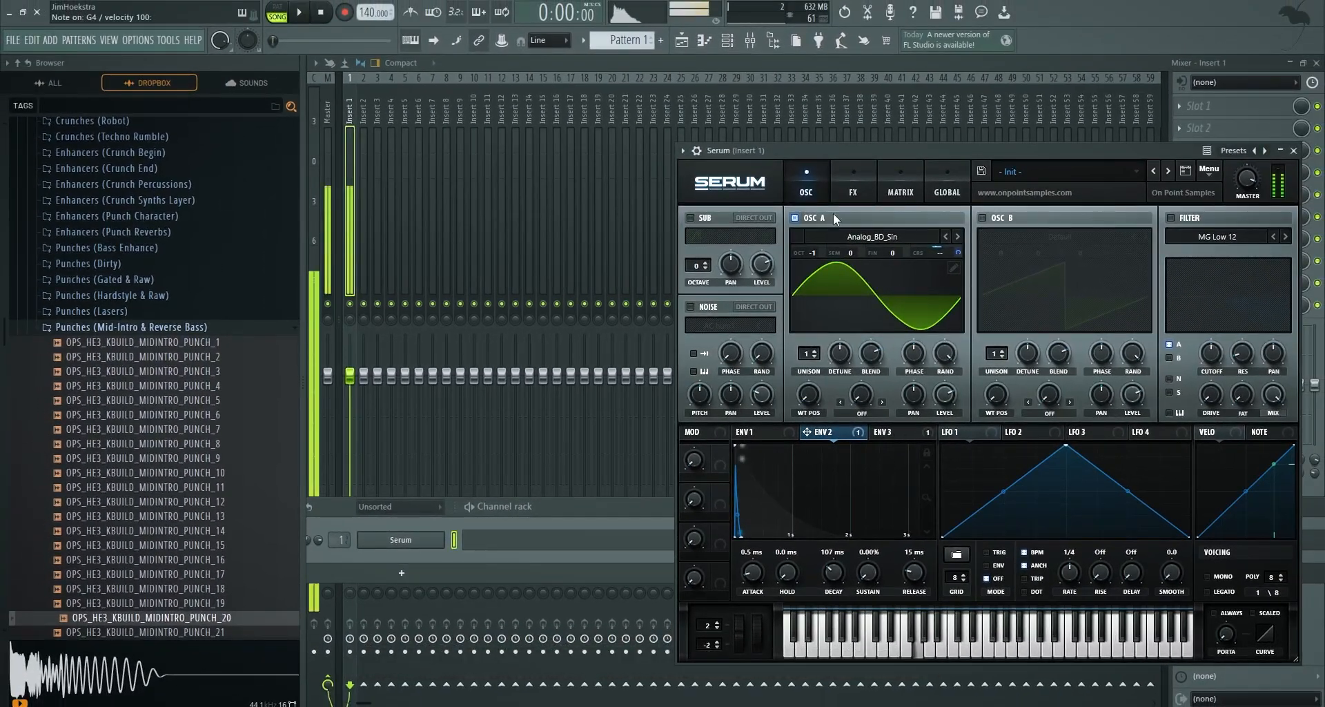
drag(688, 167, 525, 117)
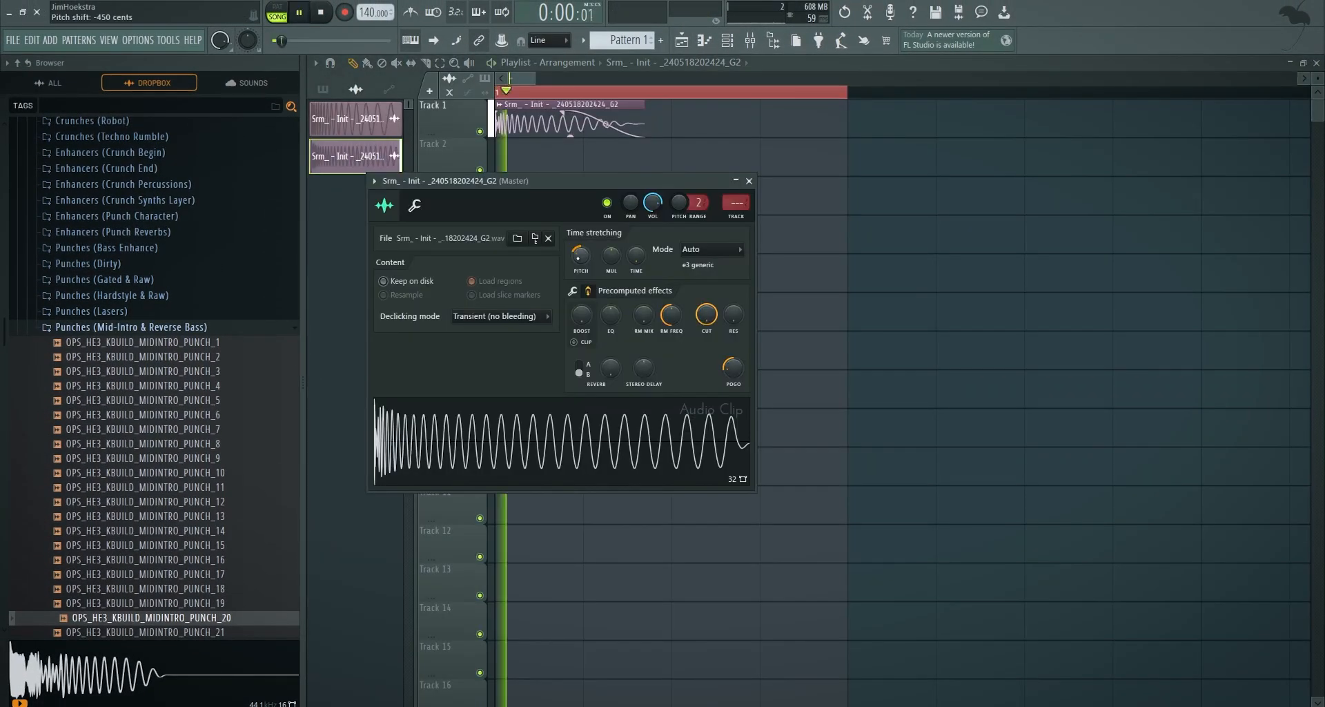
Step: Stop playback and reset the G2 clip's time-stretching pitch and Pogo effect to their defaults
right_click(581, 256)
click(598, 268)
key(space)
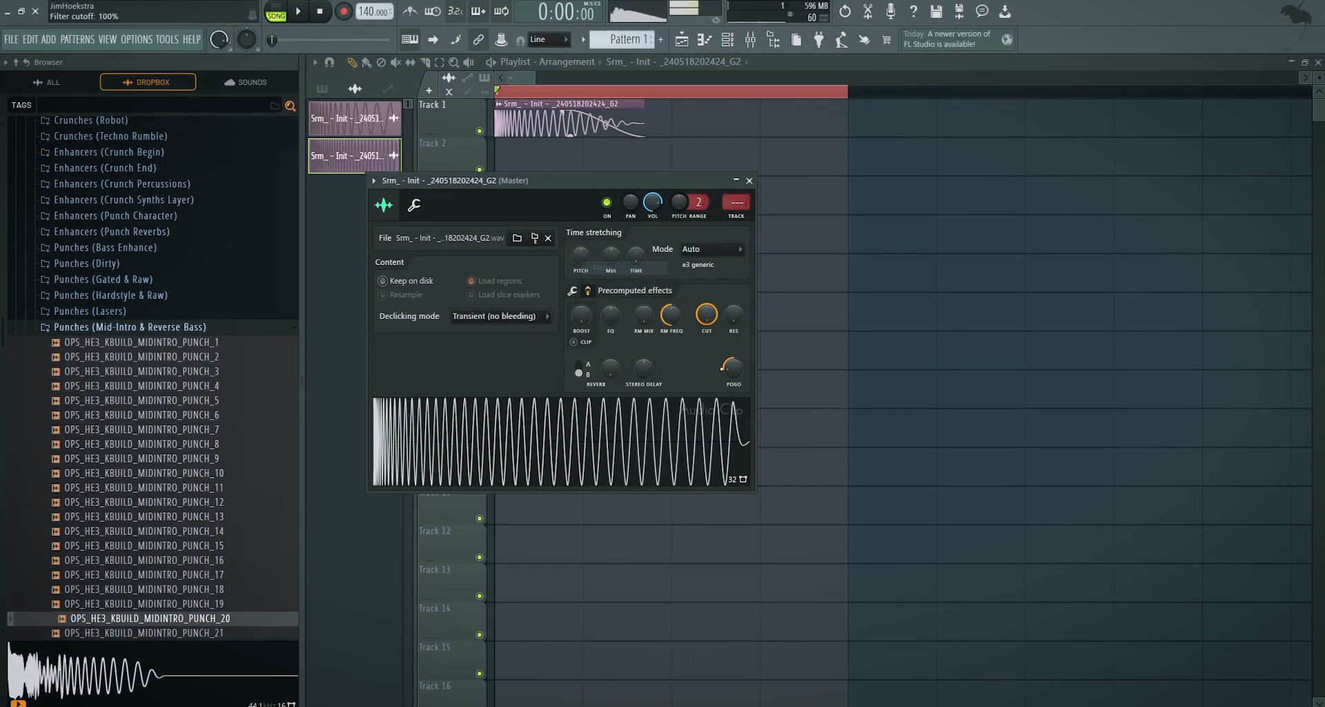
right_click(733, 371)
click(751, 383)
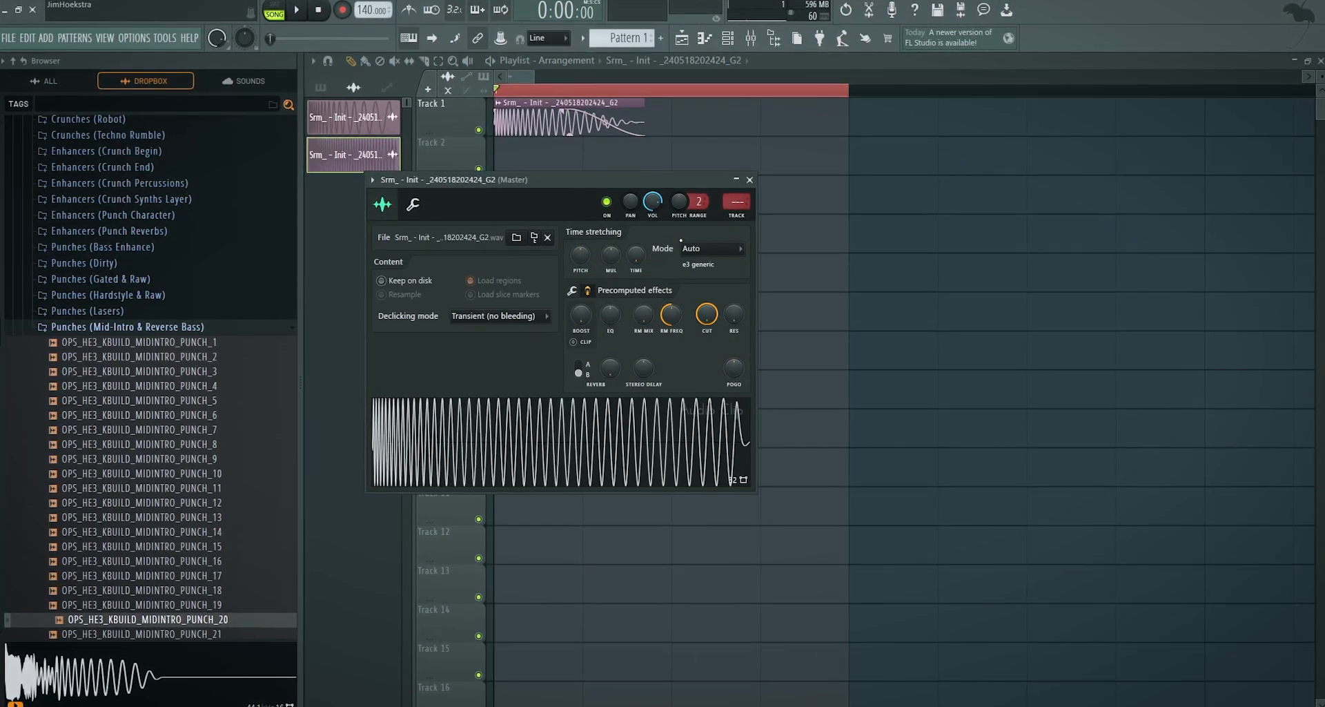
Step: Reopen Serum from the Unsorted channels, audition a note and raise the ENV 2 decay to 179 ms
click(727, 39)
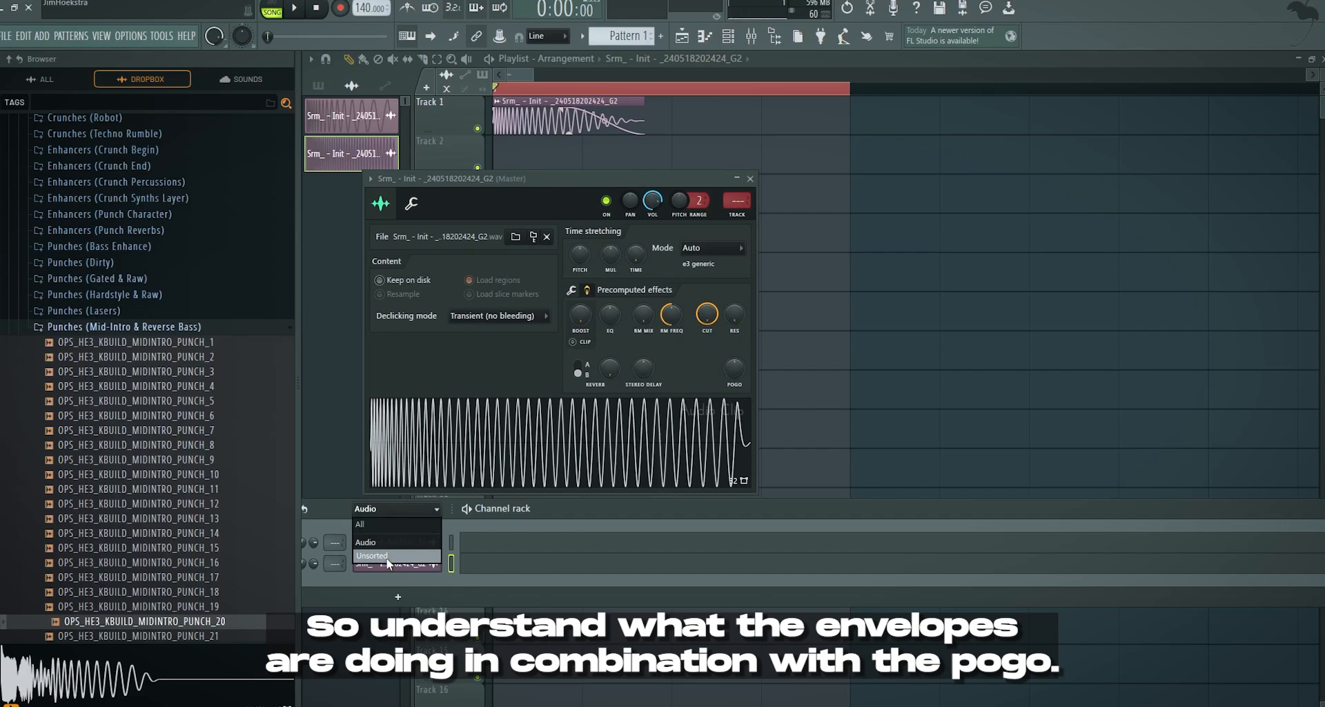
click(389, 556)
click(395, 544)
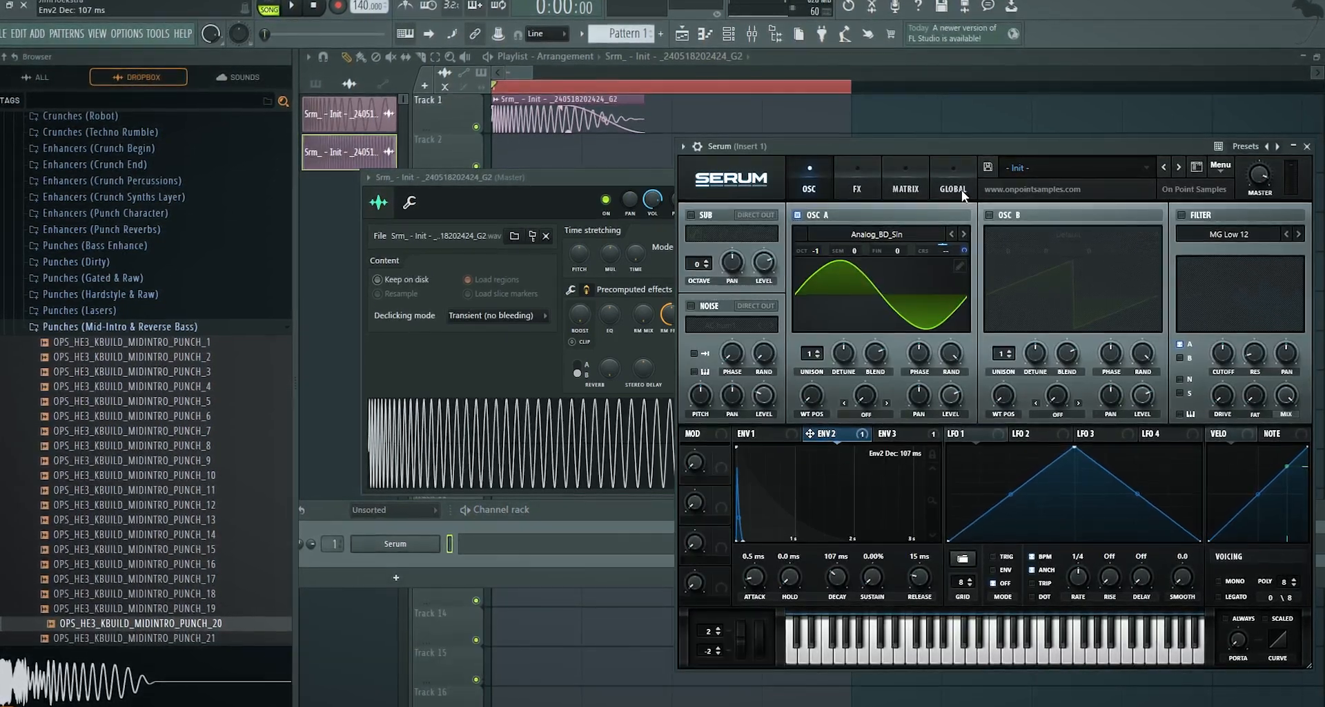
key(b)
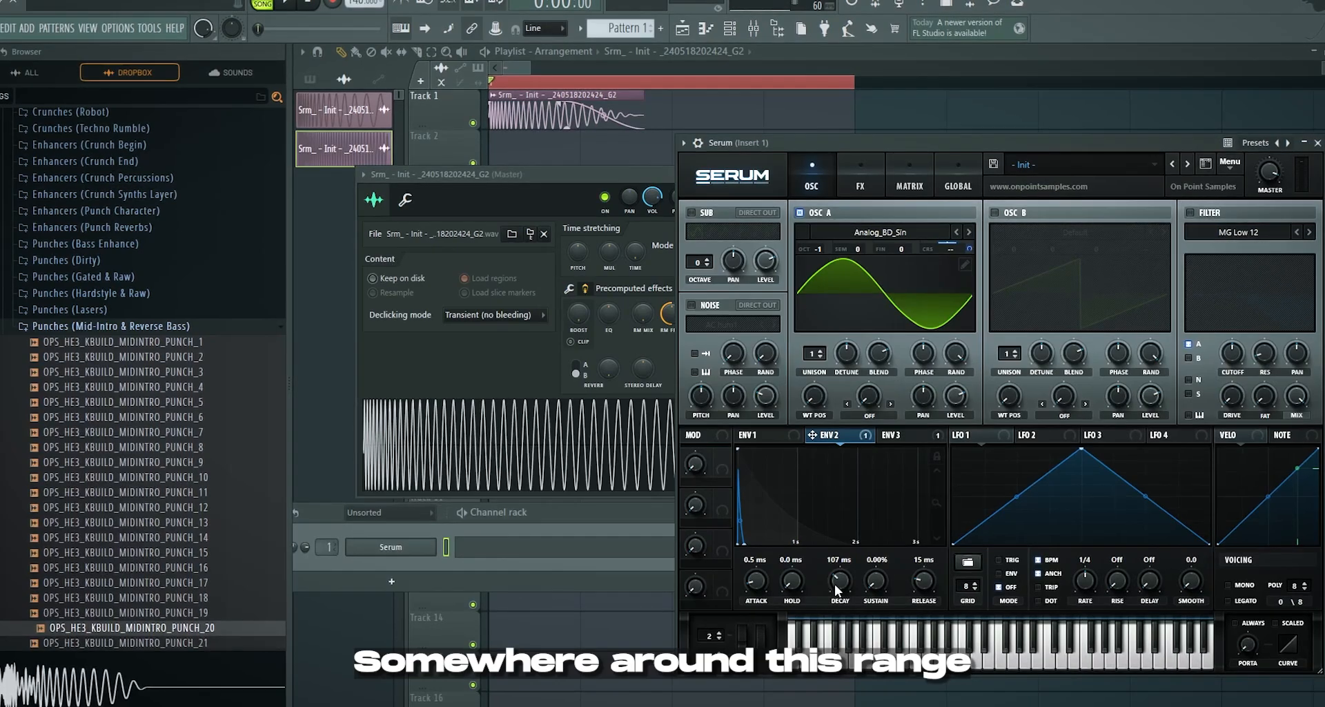
drag(834, 584, 835, 574)
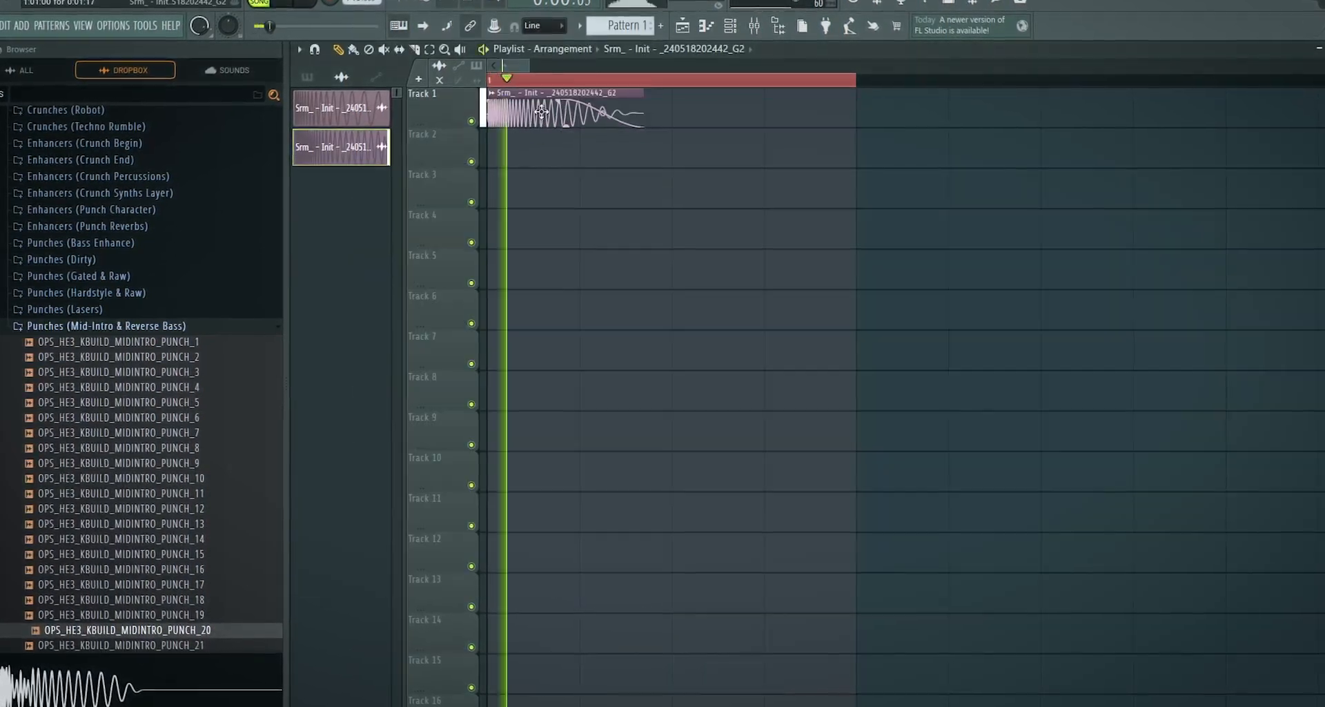
Step: Open the settings of the newly rendered G2 clip and play it back
double_click(541, 112)
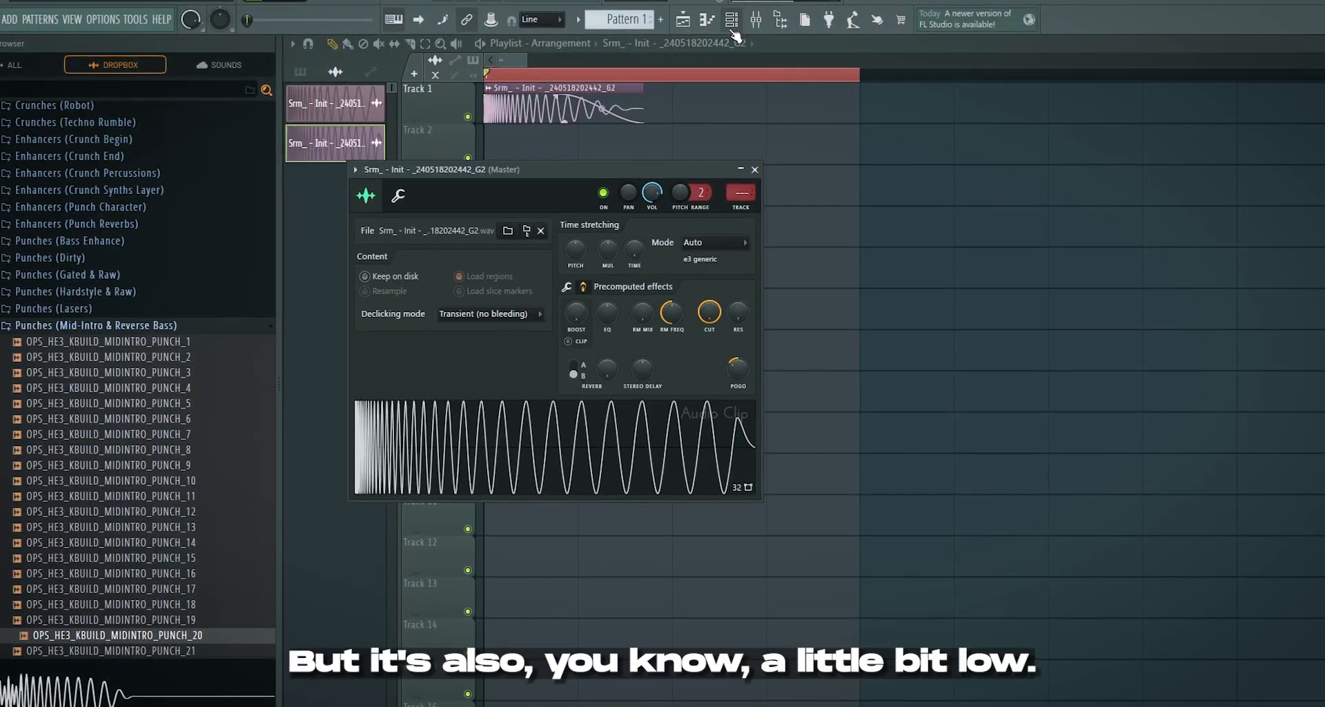
key(space)
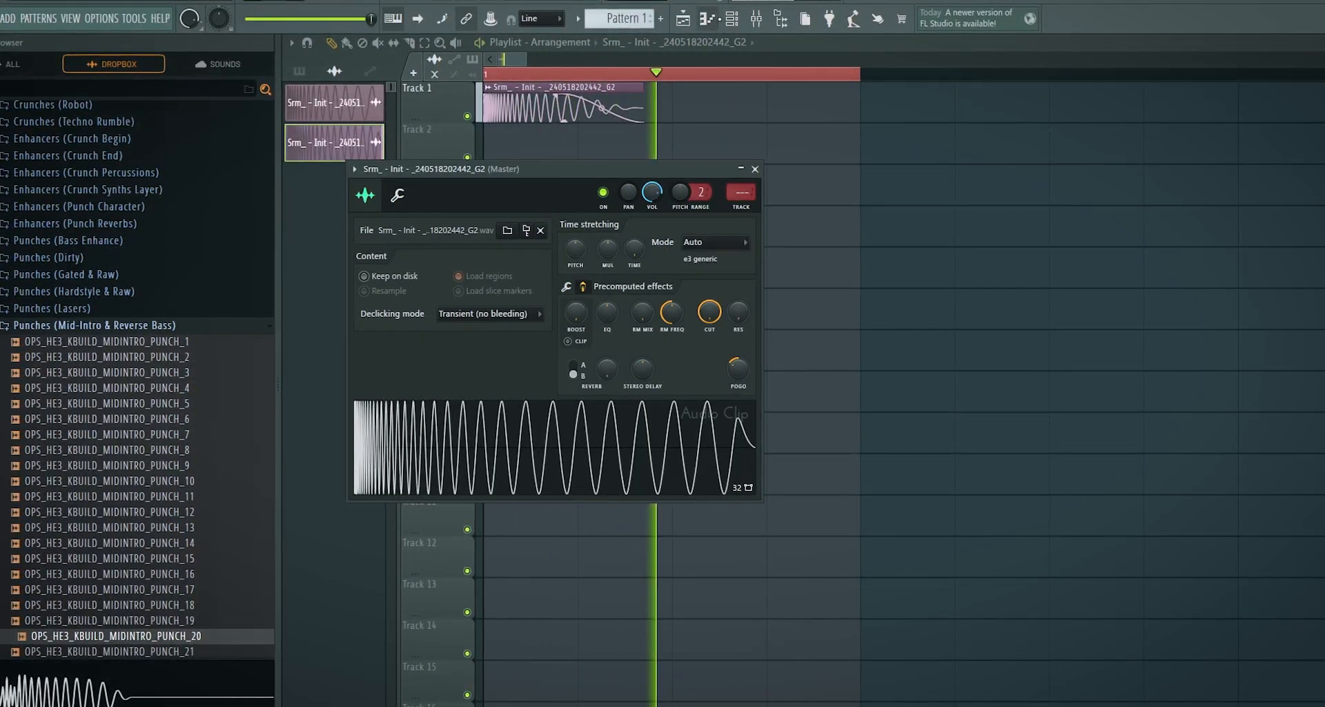
Step: Delete the A4 note in Serum's piano roll and render the sound on A# as the Track 1 audio clip
click(733, 20)
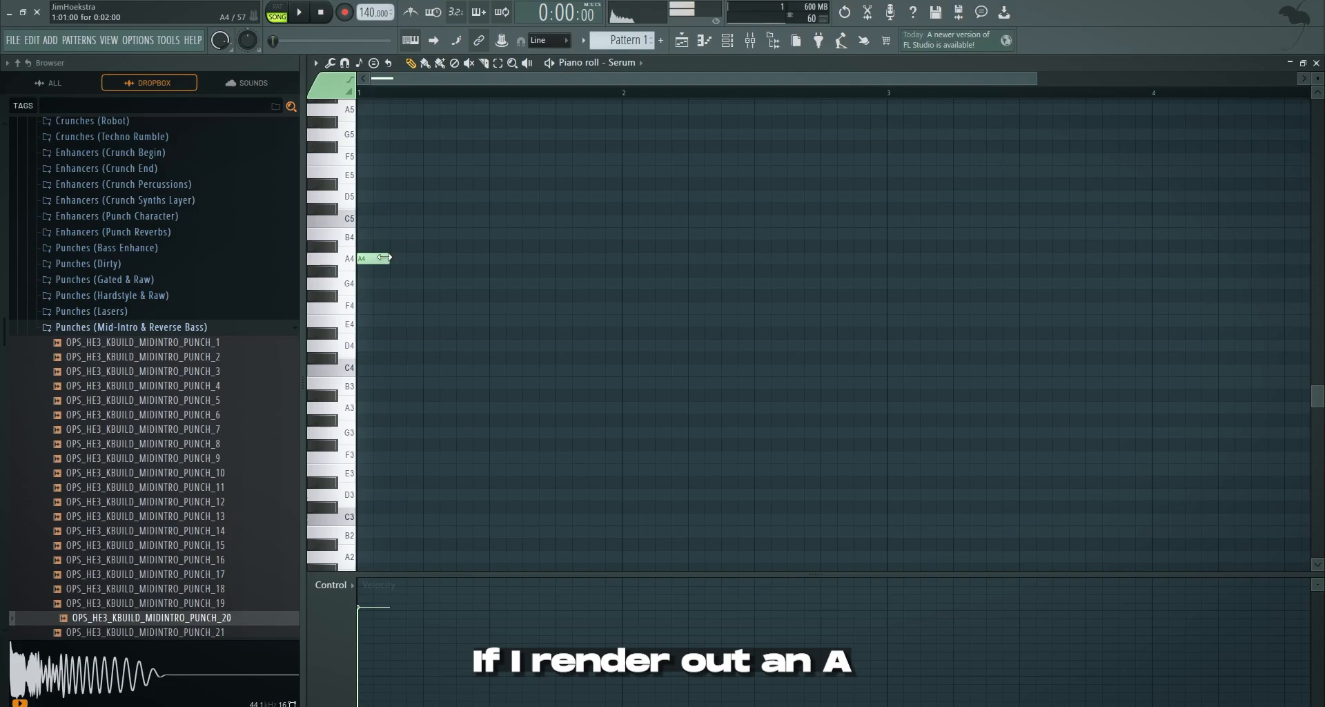
right_click(384, 257)
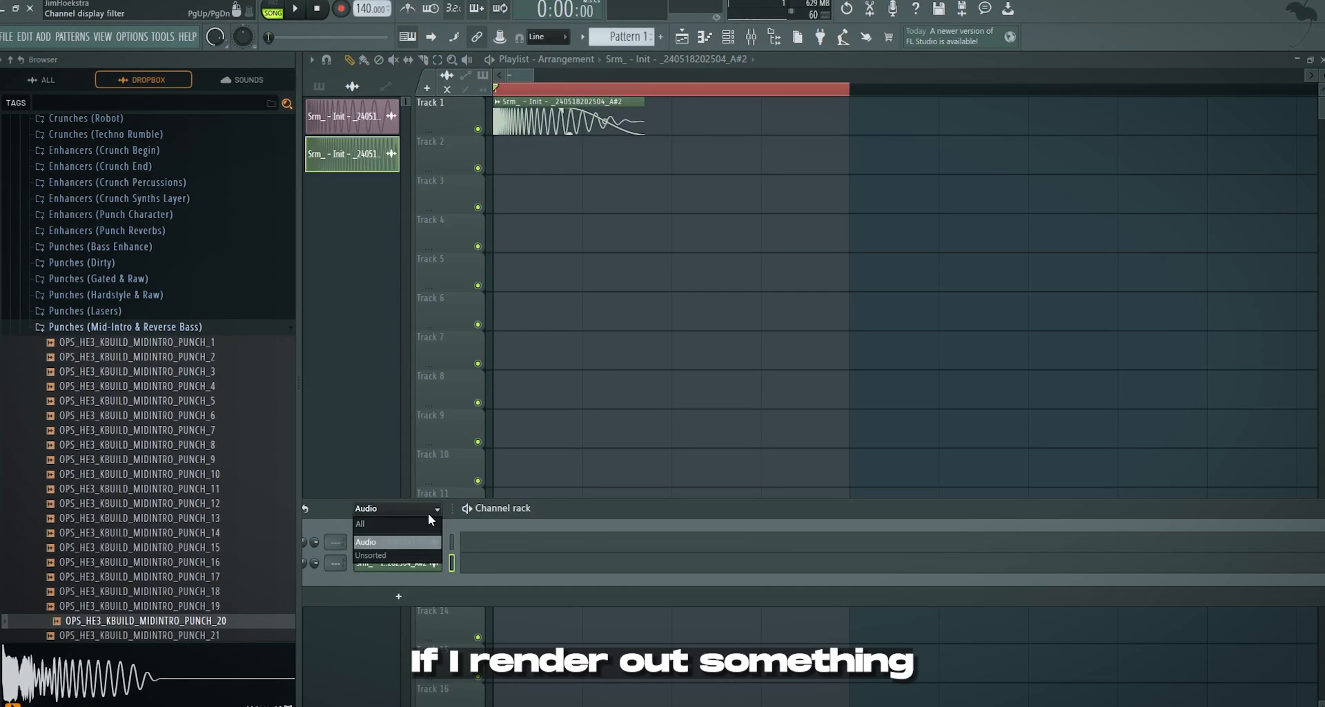
click(429, 522)
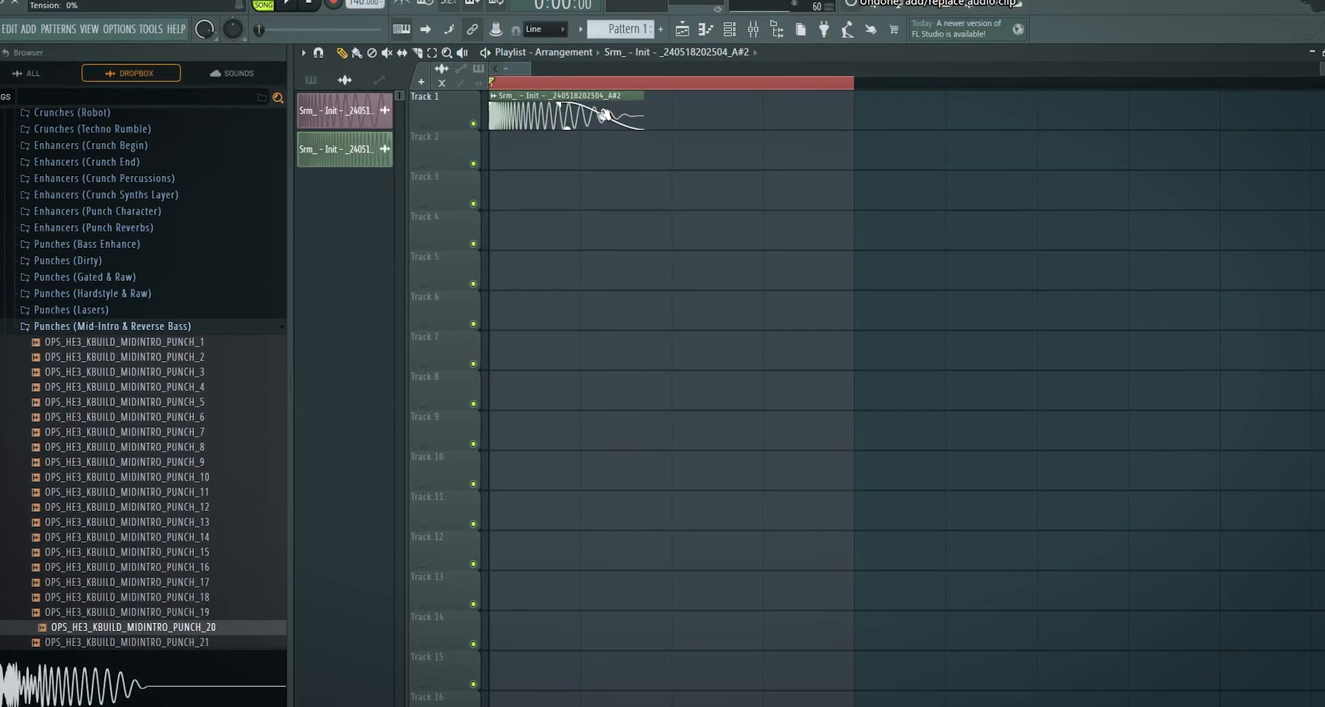
click(732, 30)
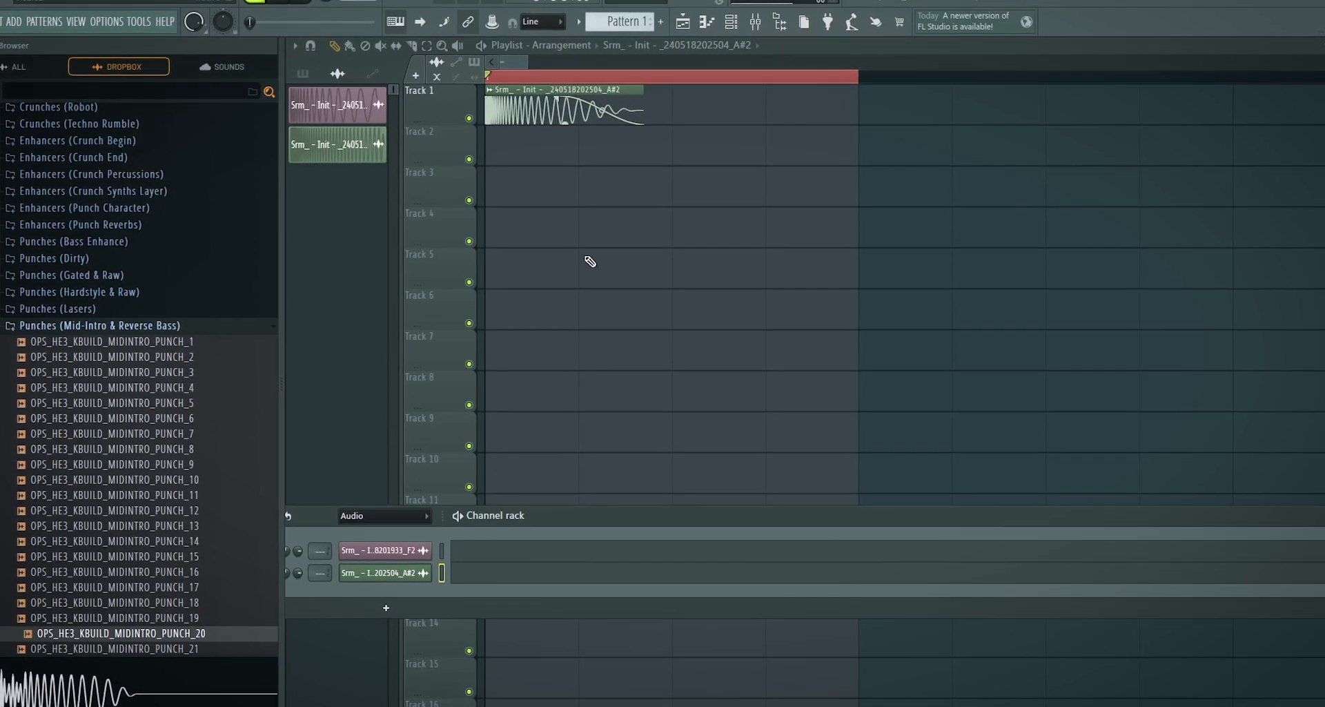
Step: Lower the Pogo effect of the A#2 clip beyond -44% while auditioning it
double_click(634, 119)
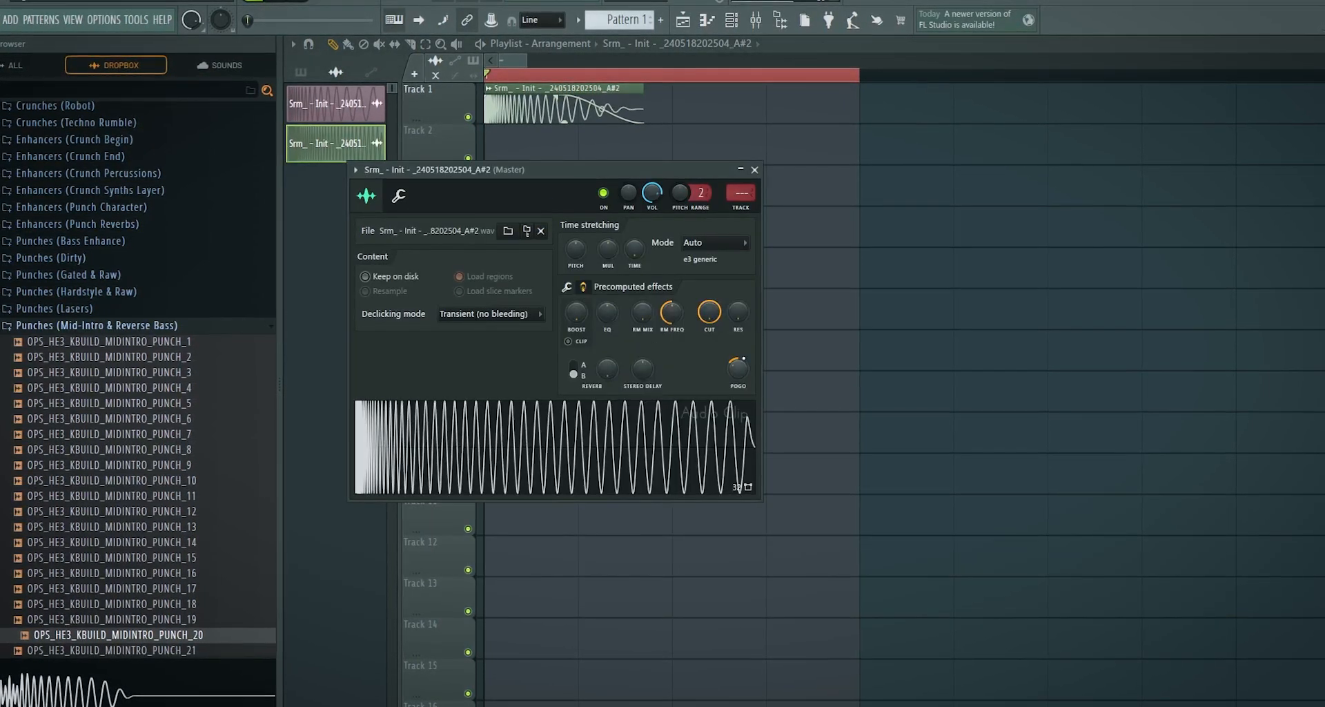
drag(744, 358, 740, 384)
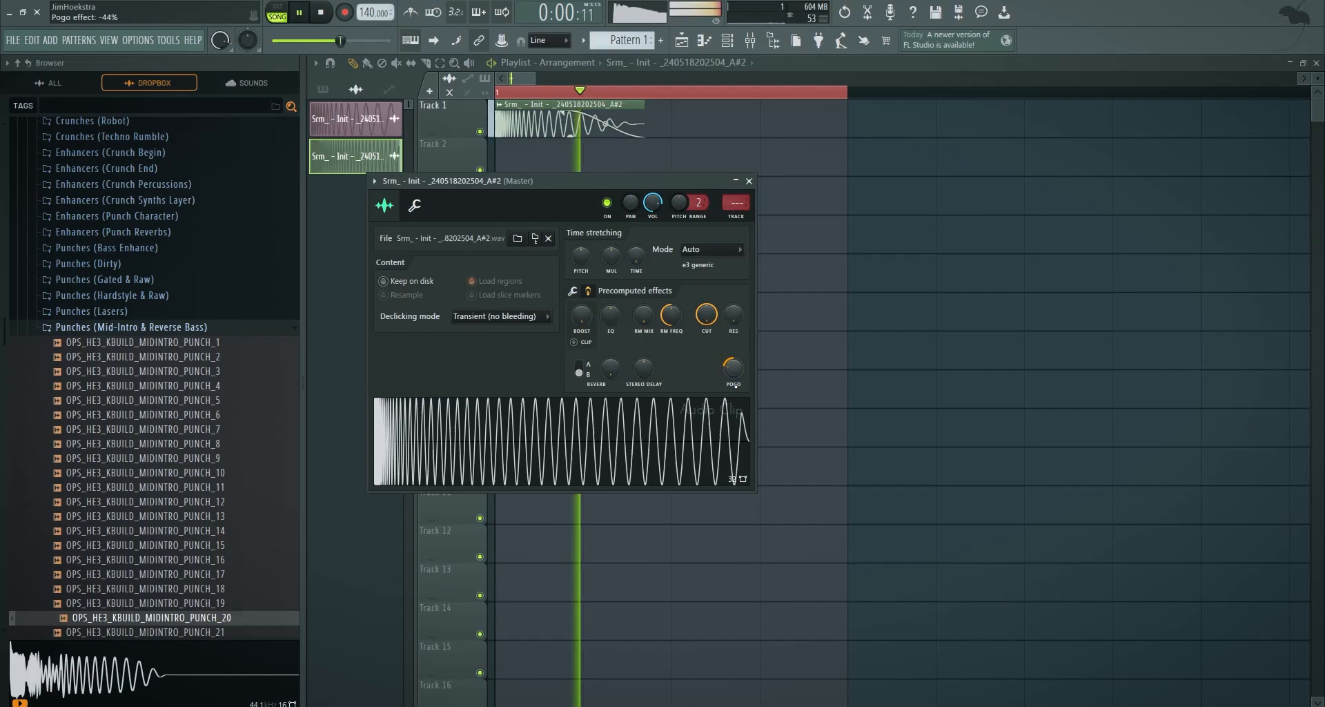
drag(736, 385, 736, 400)
key(space)
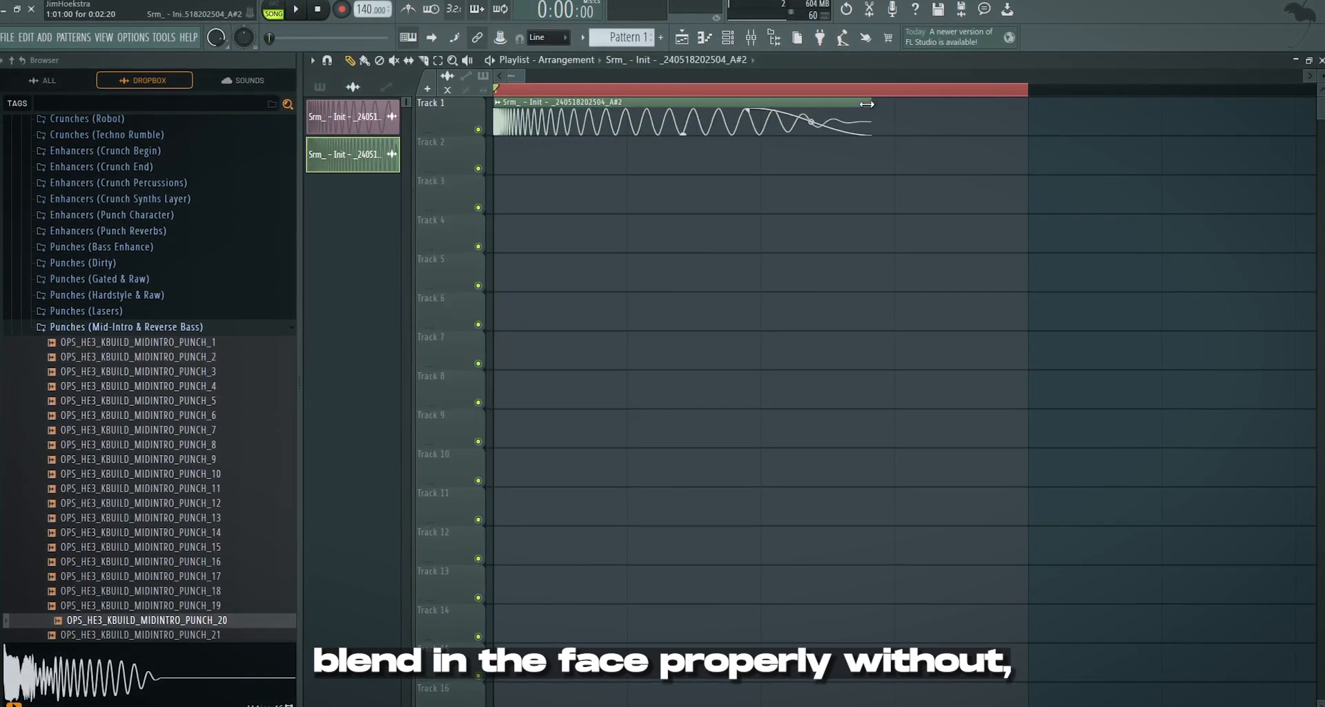
Step: Shorten the A#2 clip on Track 1 to a length of 0:02:00 and start its fade-out earlier
key(space)
drag(867, 104, 763, 109)
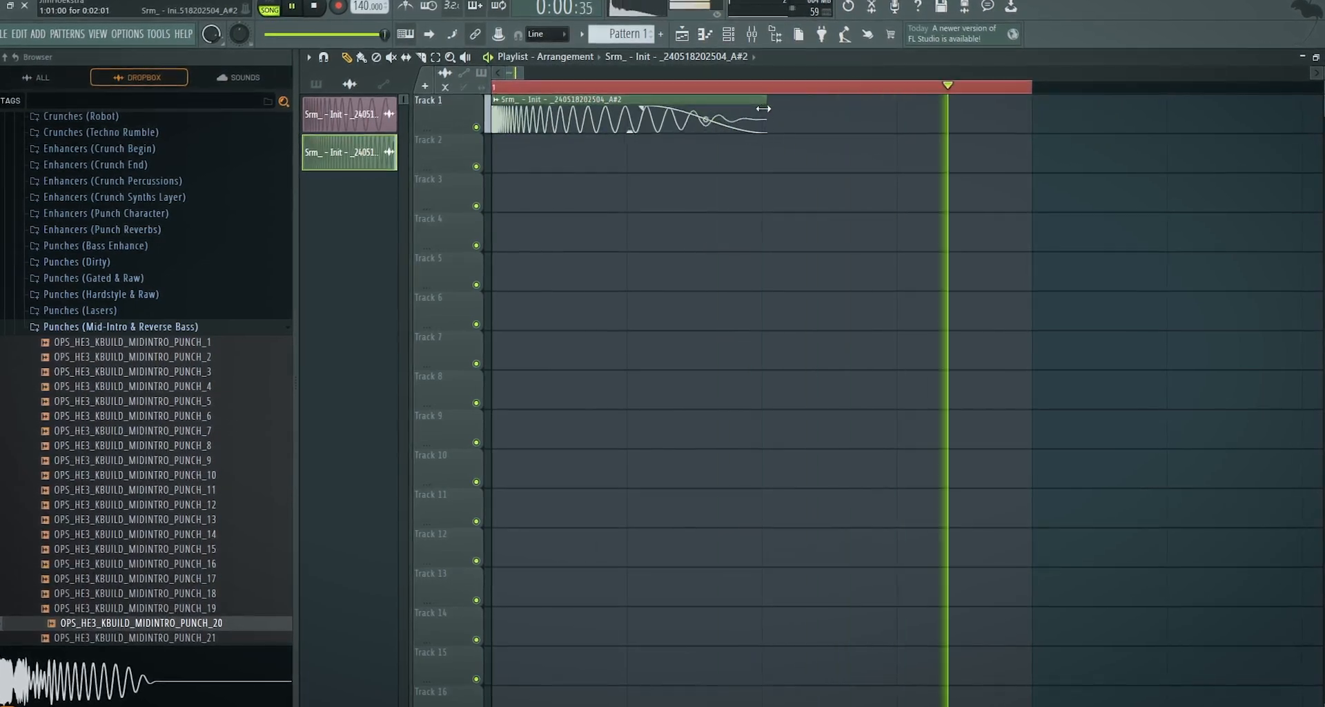
key(space)
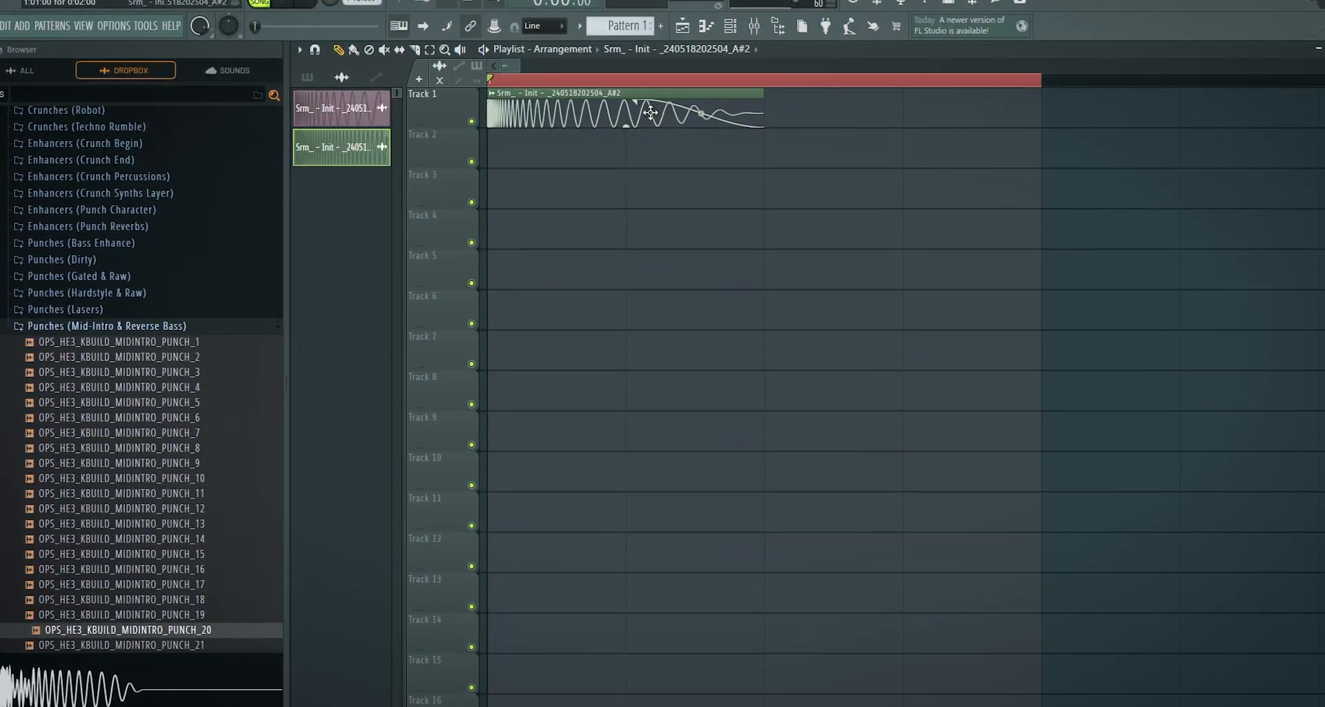
drag(650, 113, 595, 104)
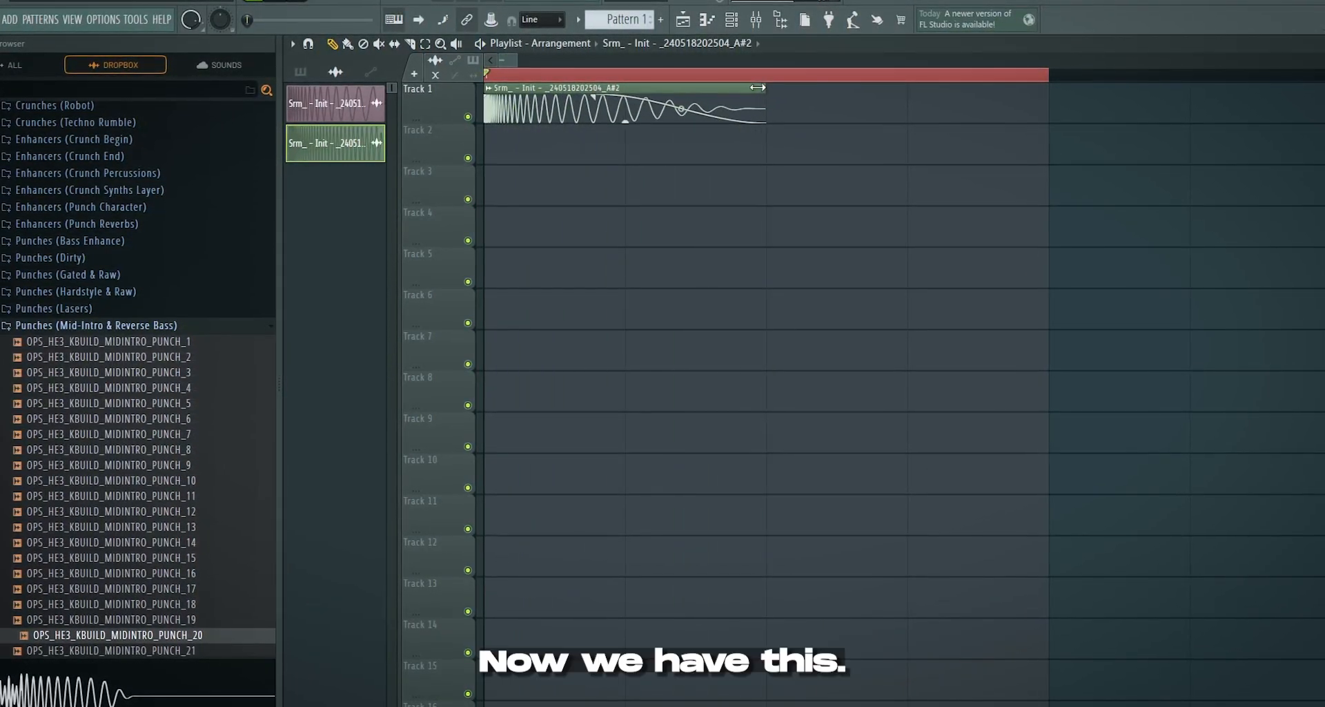
Step: Reopen Serum from the unsorted channels and load the XF_KikAtk_01 kick attack into its noise oscillator
double_click(758, 88)
click(731, 20)
click(383, 519)
click(352, 566)
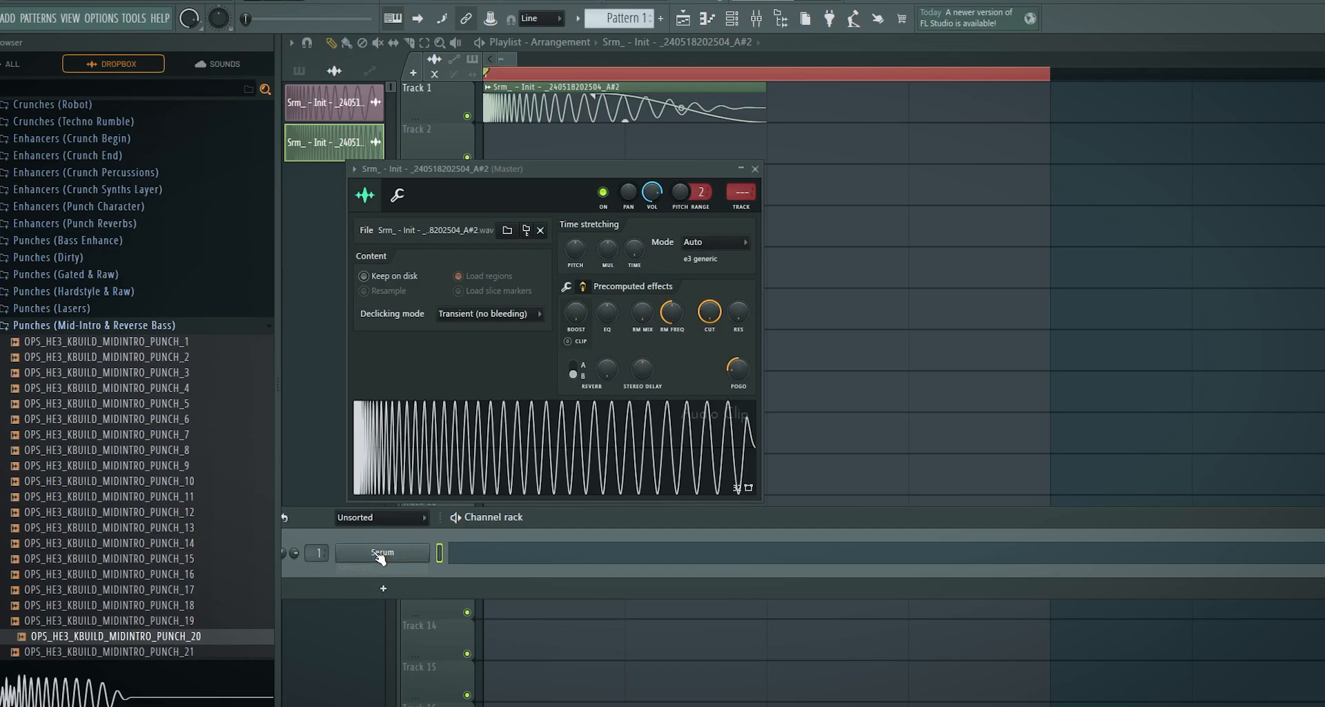
click(380, 554)
click(616, 258)
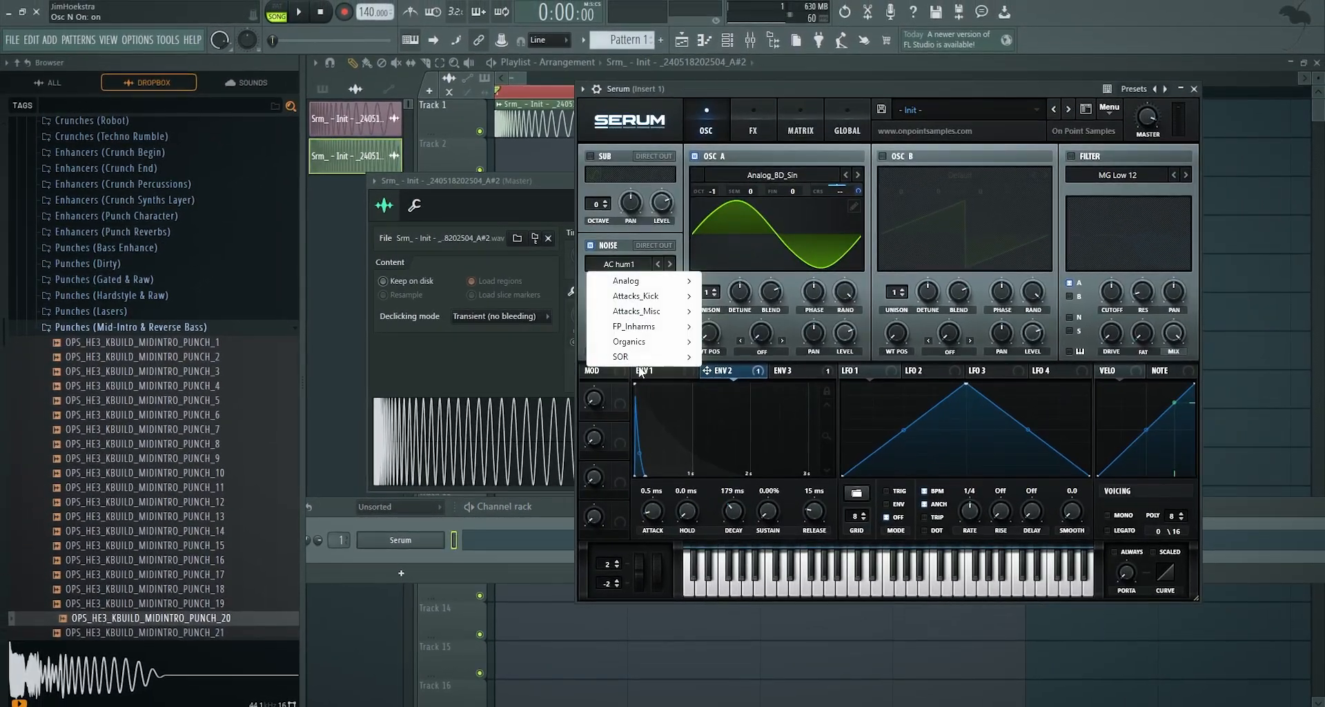
mouse_move(644, 318)
mouse_move(635, 295)
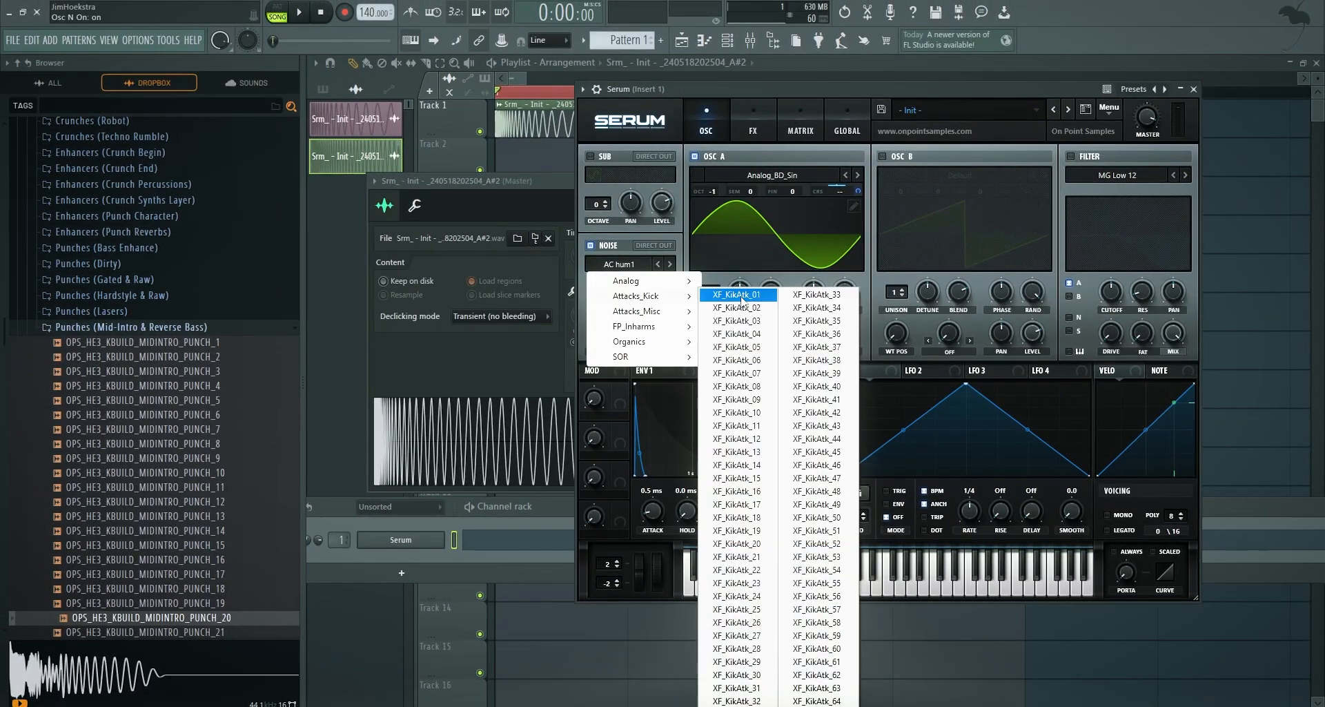
click(732, 288)
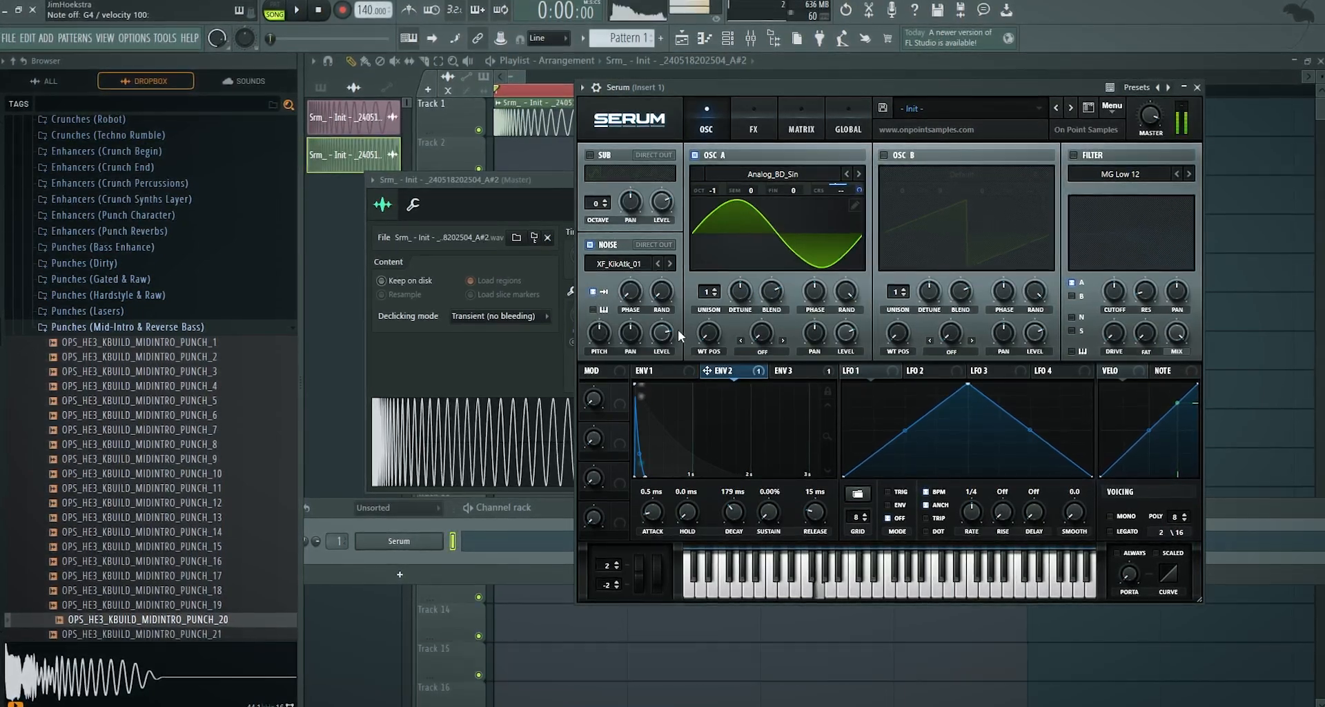
Step: Step the noise oscillator through the kick attack samples up to XF_KikAtk_06, auditioning each one
click(669, 264)
click(669, 263)
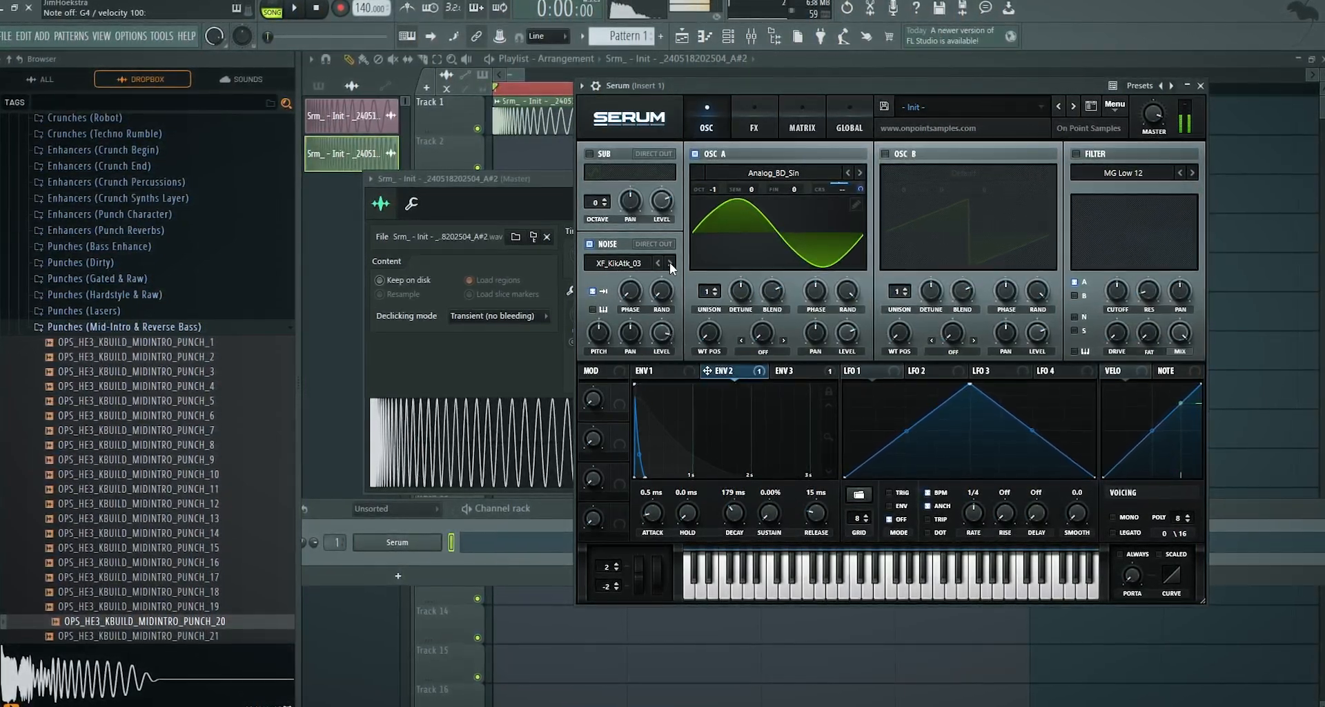
click(668, 264)
click(670, 263)
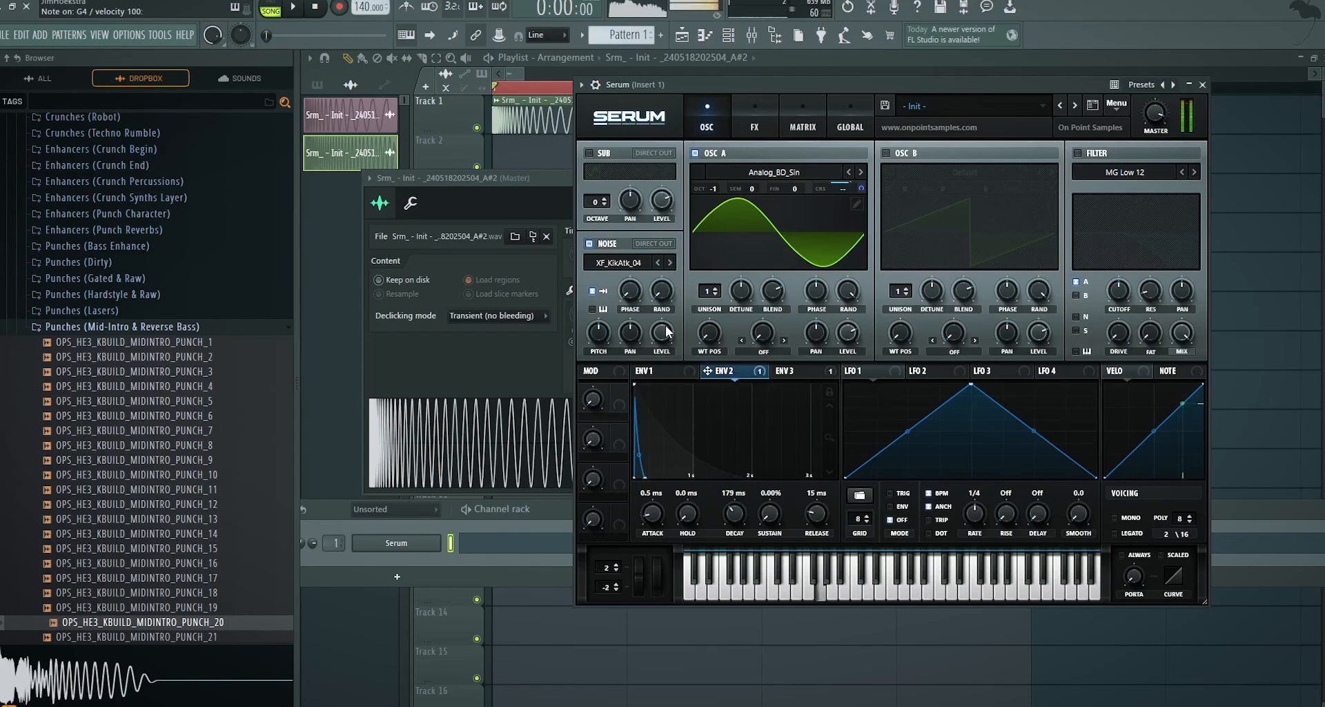
click(670, 262)
click(671, 263)
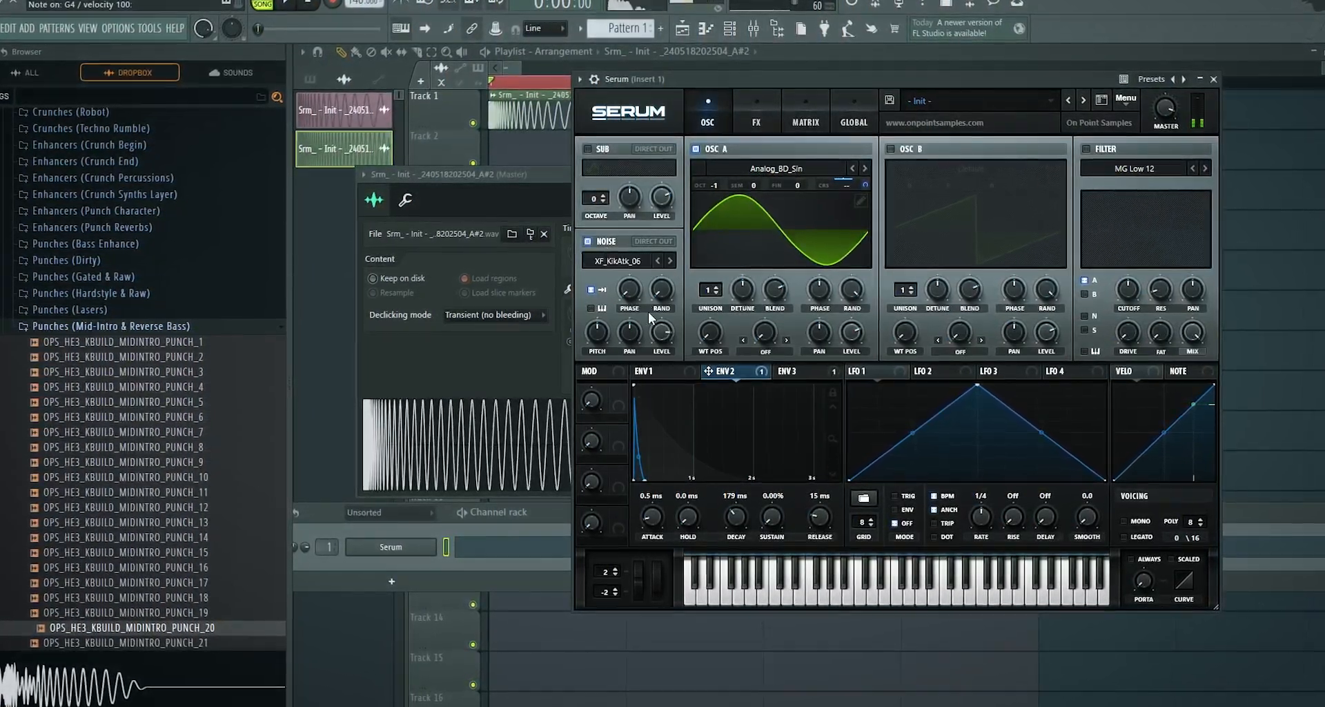
Step: Adjust the noise oscillator's level and switch its sample to XF_KikAtk_07
drag(657, 333, 652, 359)
click(669, 260)
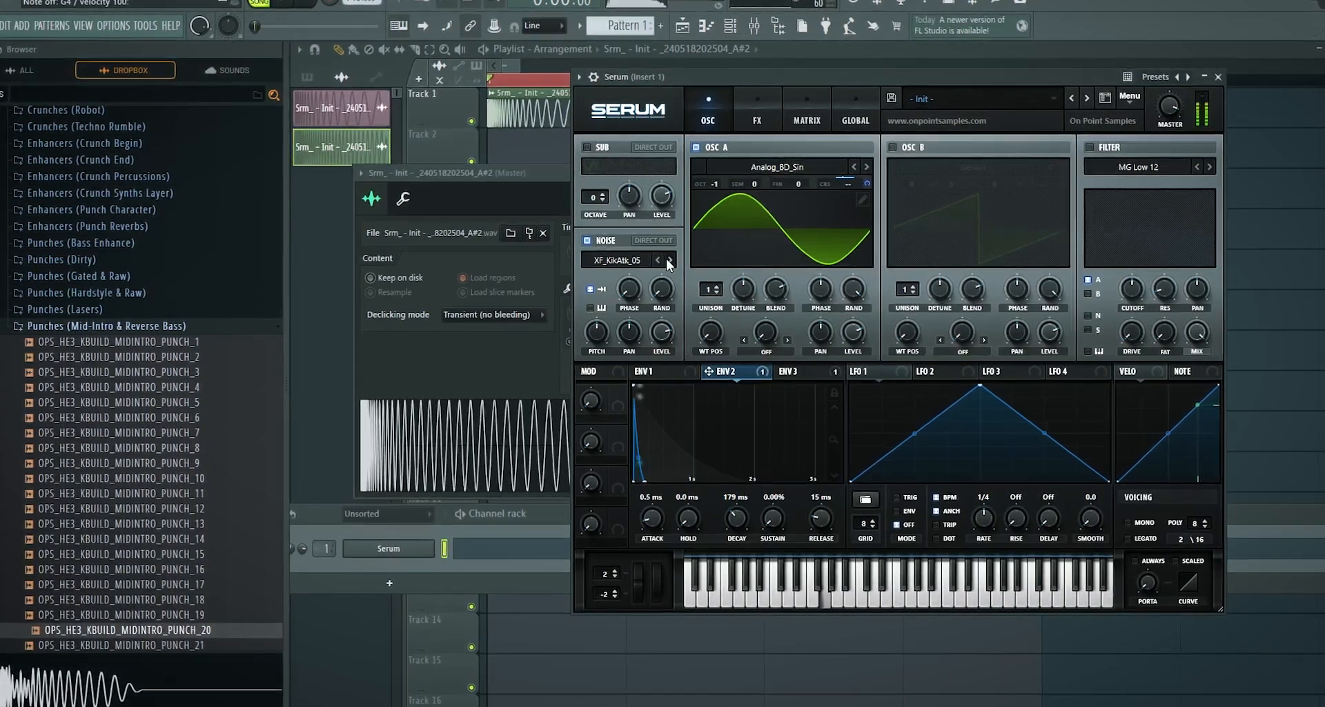
drag(657, 330, 657, 333)
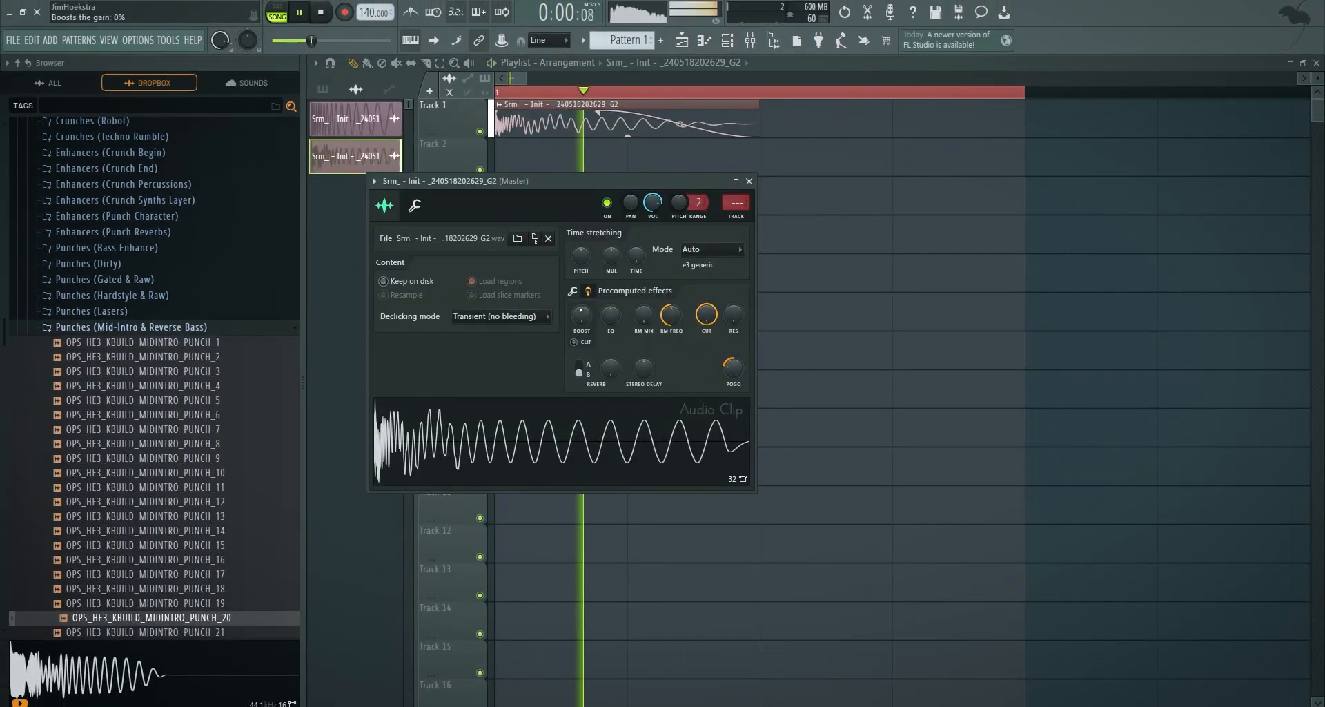
Step: Show the G2 clip's Normalize options, then reopen Serum and switch the noise sample to XF_KikAtk_10
click(572, 291)
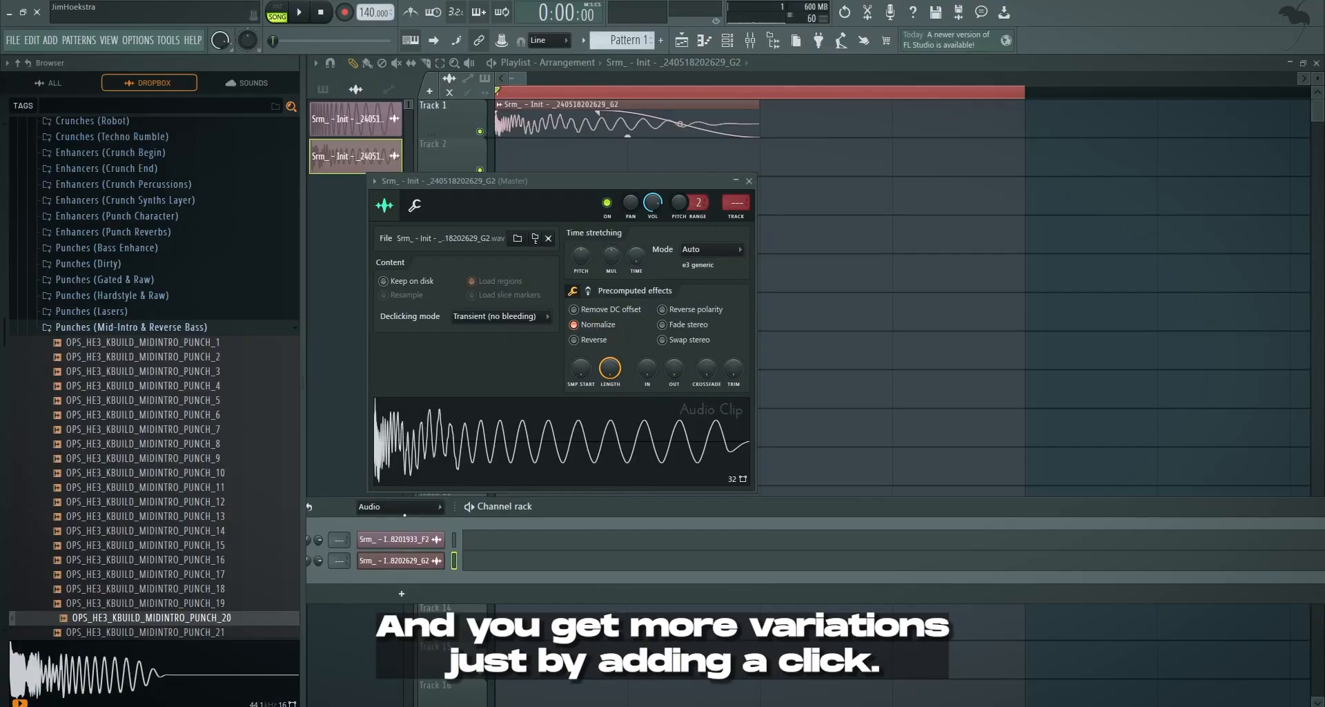
click(378, 553)
click(401, 540)
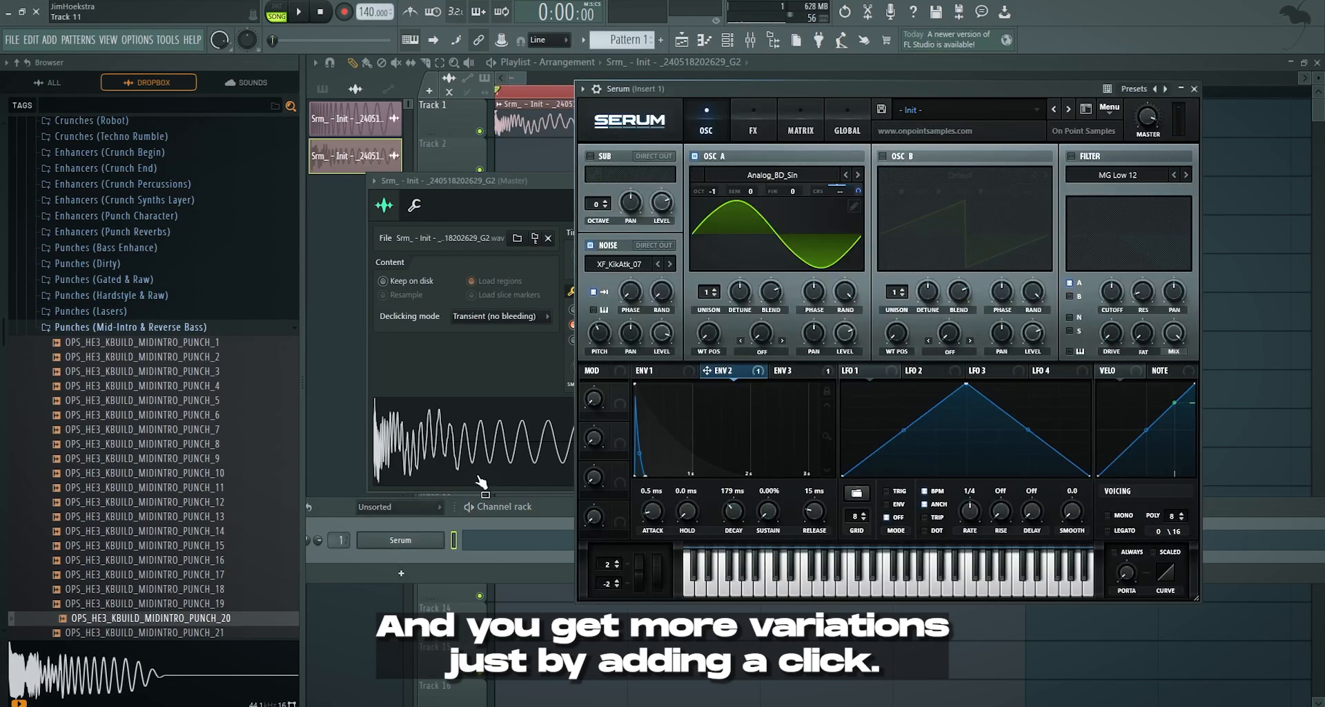
click(669, 265)
click(670, 264)
click(669, 264)
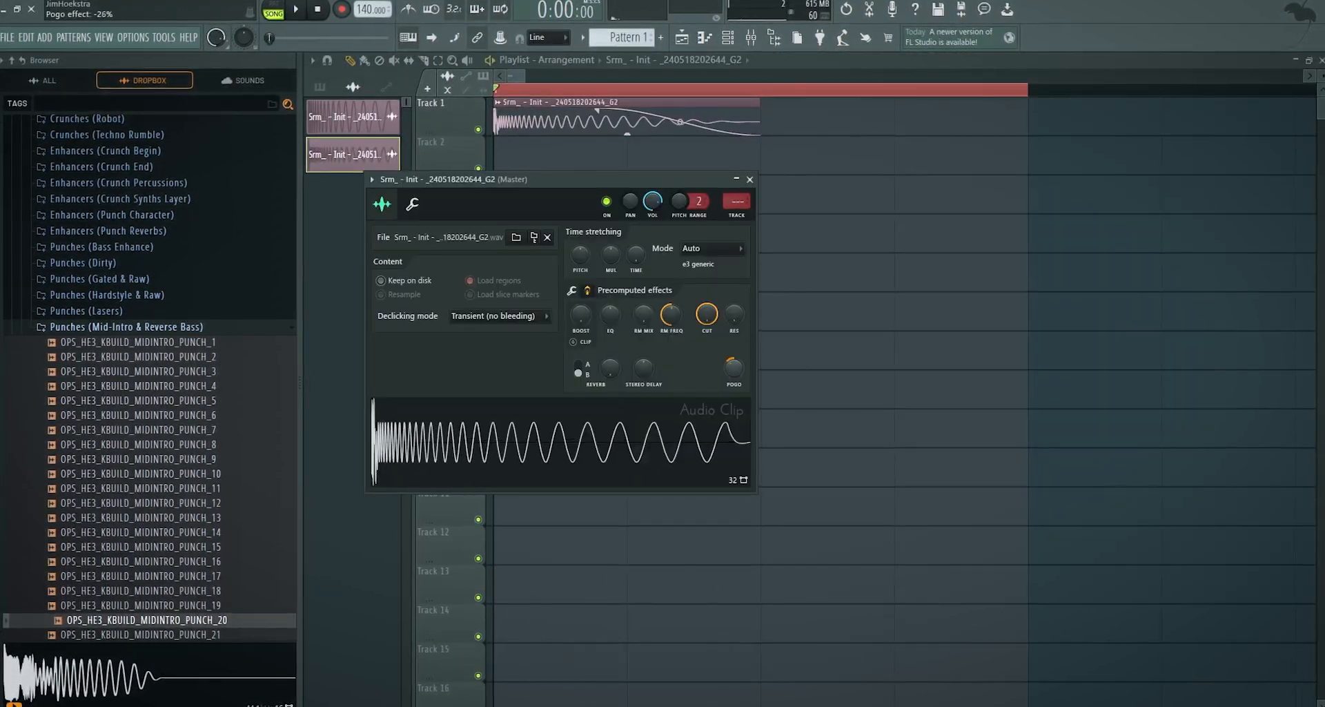
Step: Try Pogo at -59%, Boost at up to 35% and the Clip option on the new G2 clip while playing it
key(space)
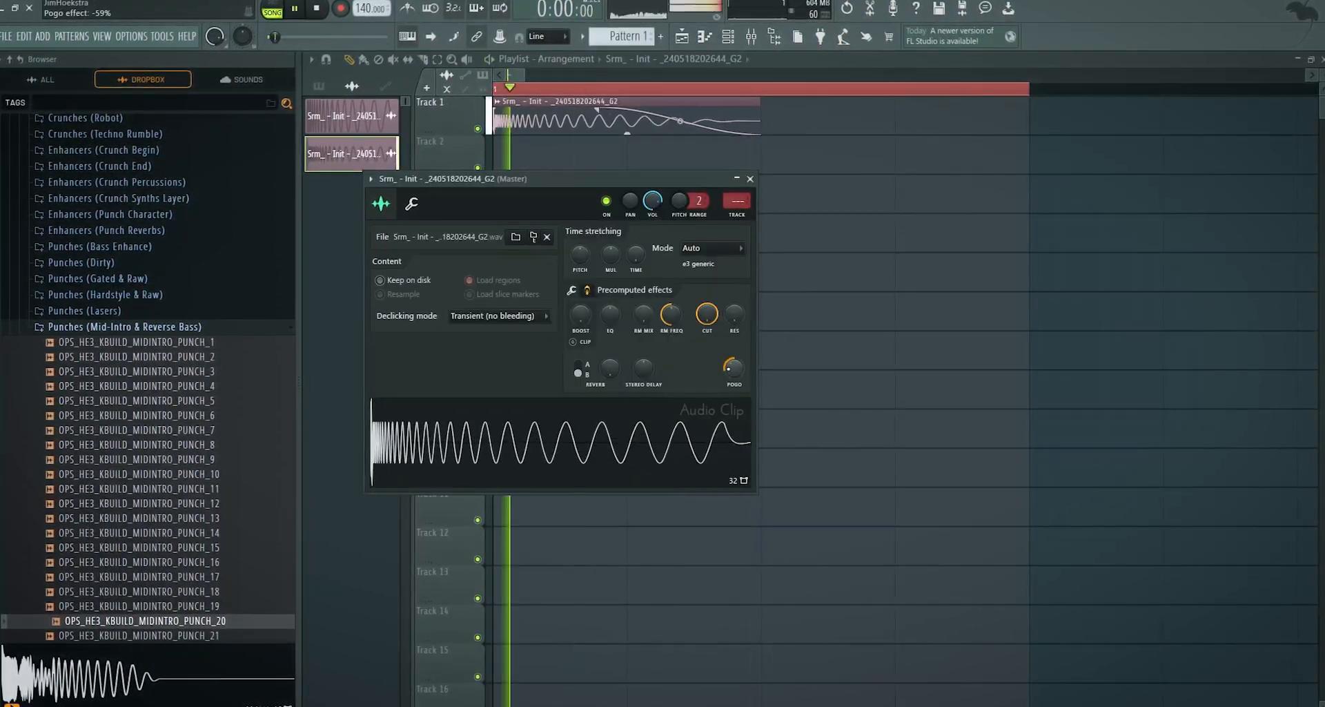
click(572, 290)
click(572, 289)
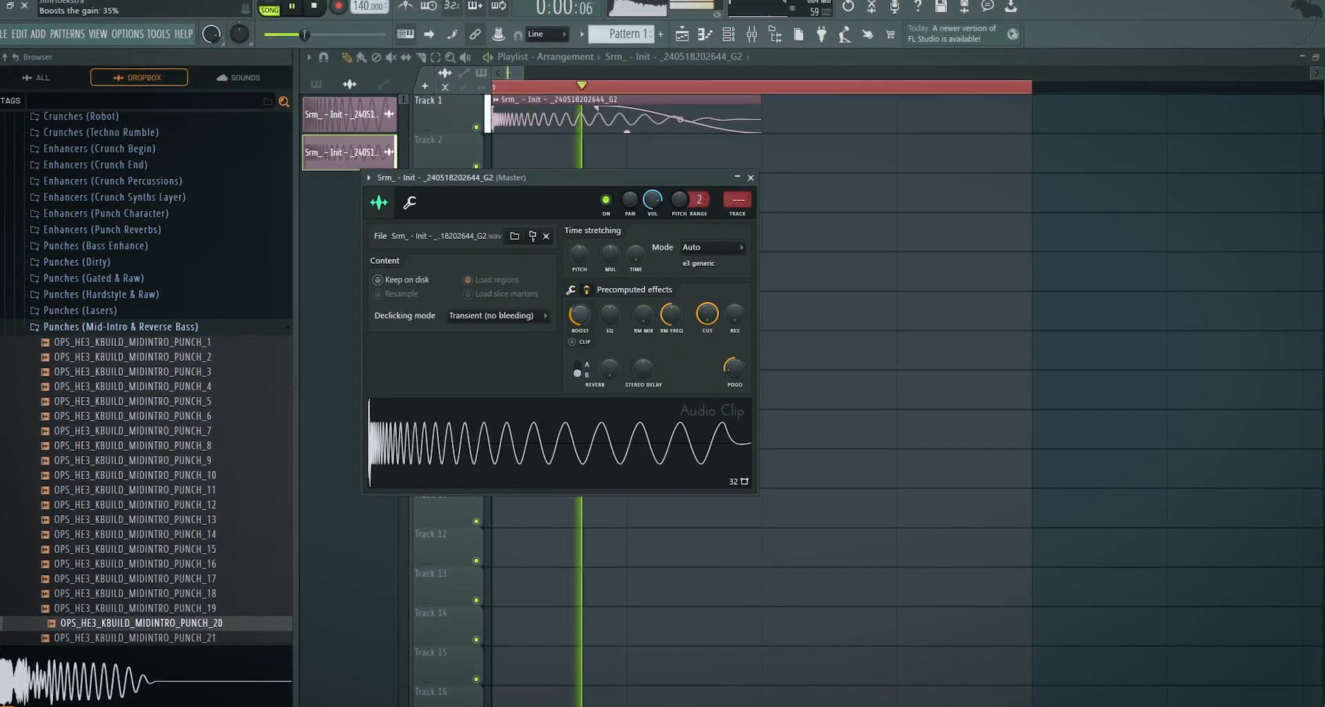
mouse_move(580, 314)
mouse_down()
mouse_move(579, 345)
mouse_move(579, 314)
mouse_up()
click(572, 342)
key(space)
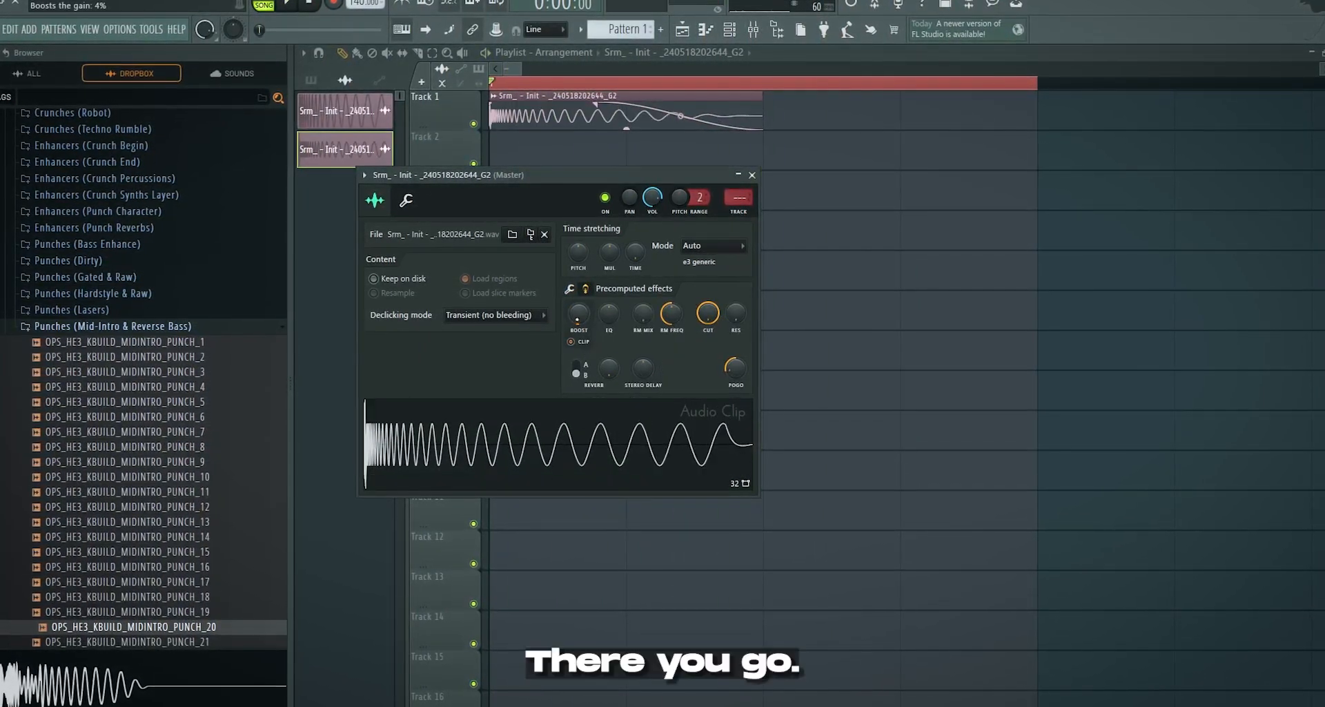
Step: In Serum, switch the noise sample to XF_KikAtk_12 and raise oscillator A's wavetable position, auditioning the sound
key(F6)
click(390, 512)
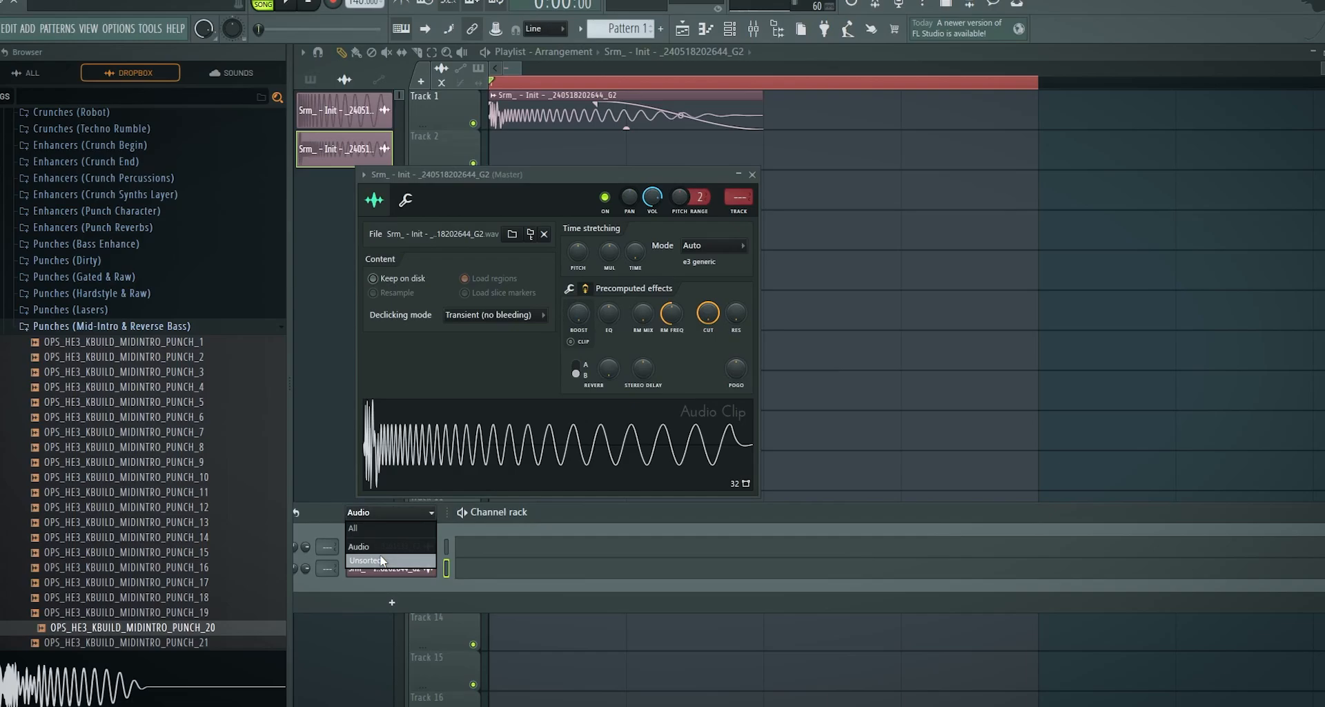
click(379, 562)
click(388, 547)
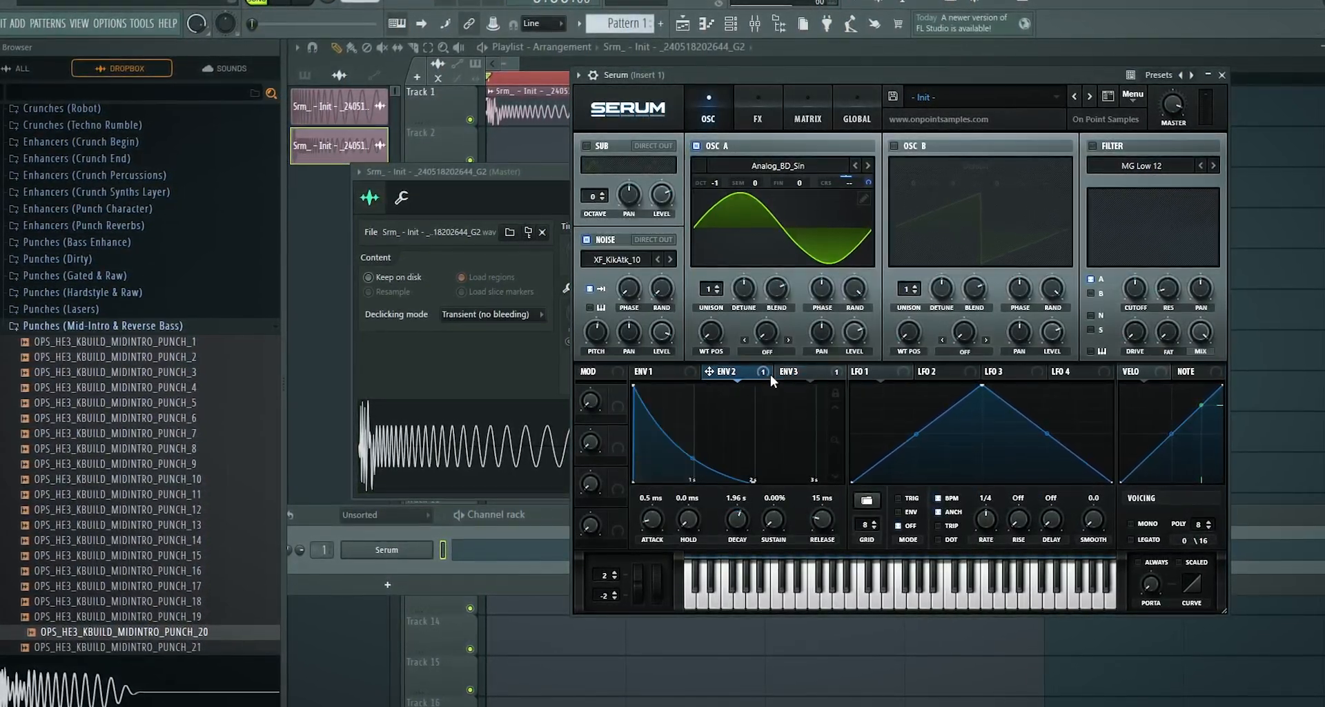
drag(711, 288, 717, 260)
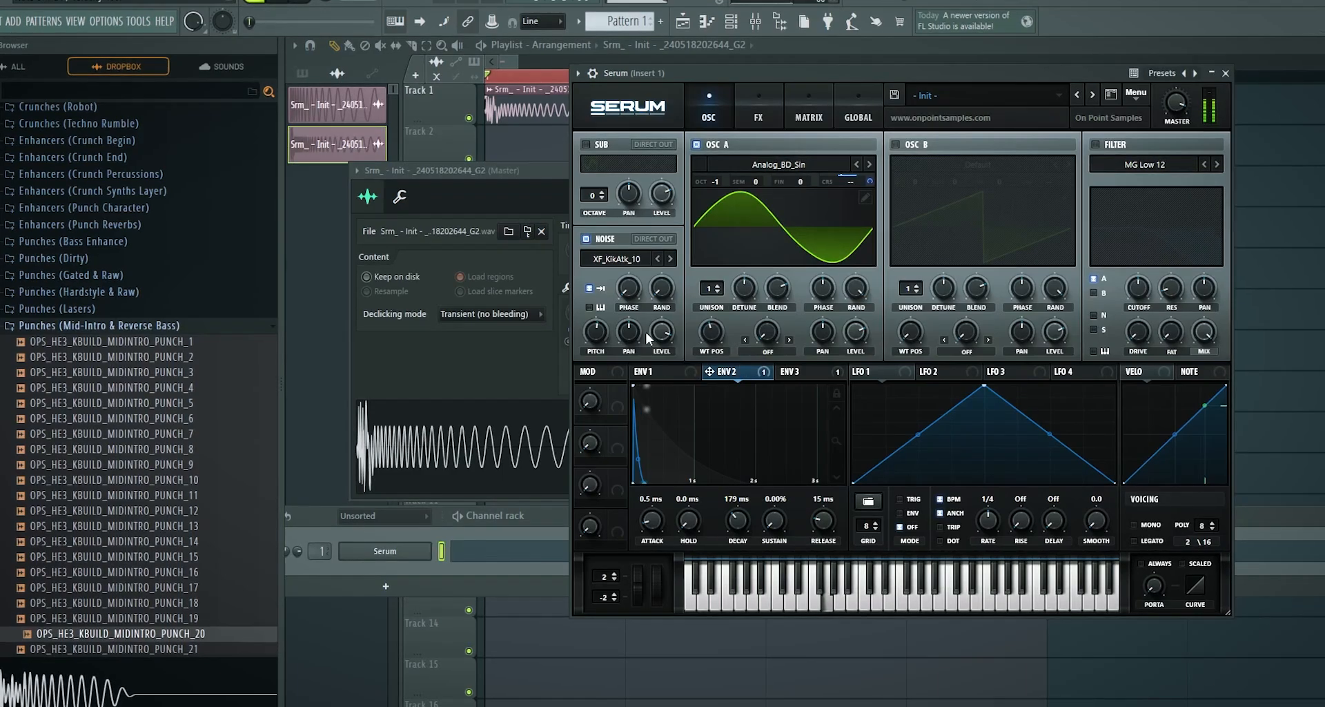
drag(712, 332, 720, 249)
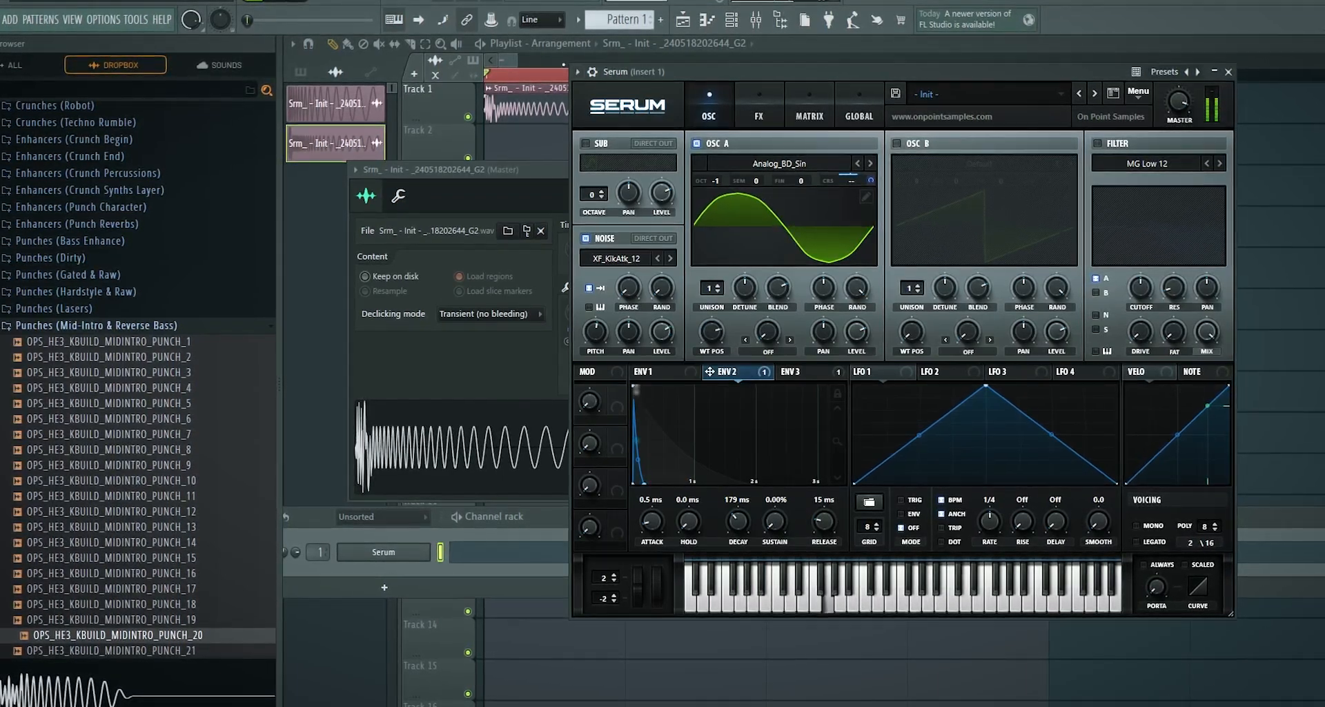
key(space)
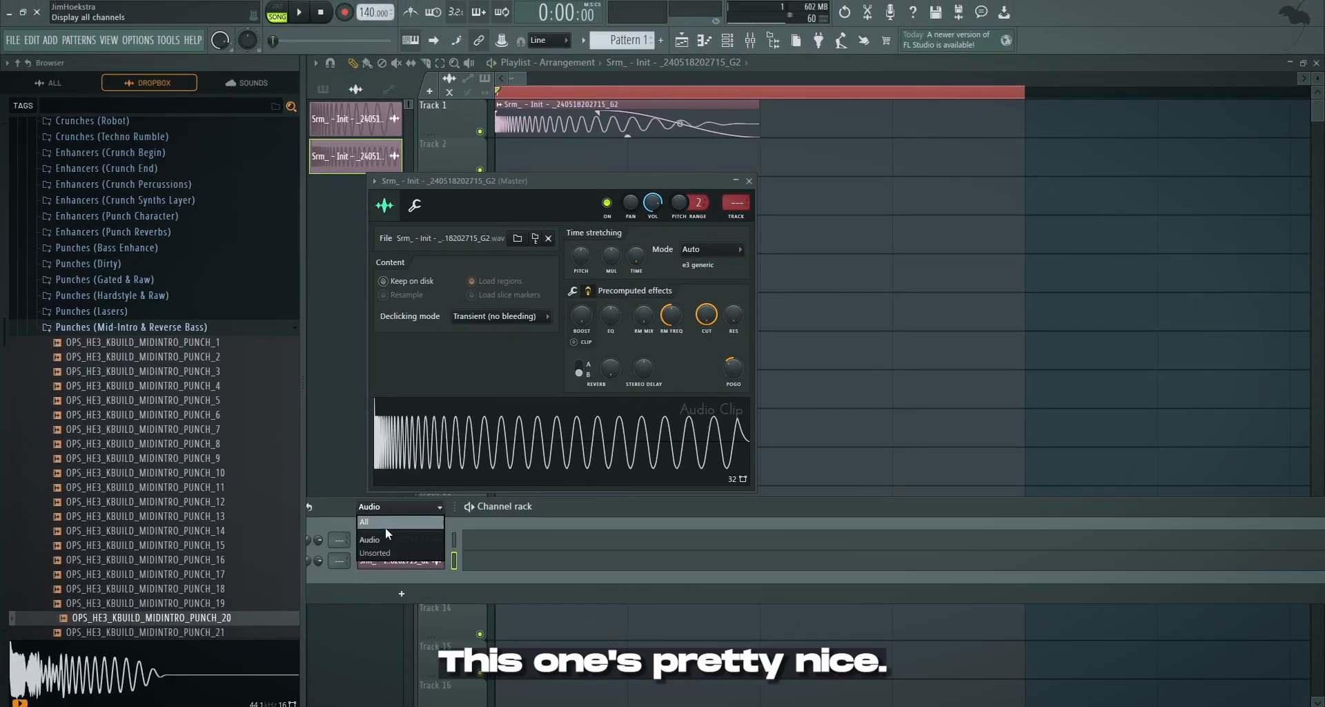
Step: Enable the Tube distortion in Serum's effects and raise its drive to about 82% while auditioning
click(375, 553)
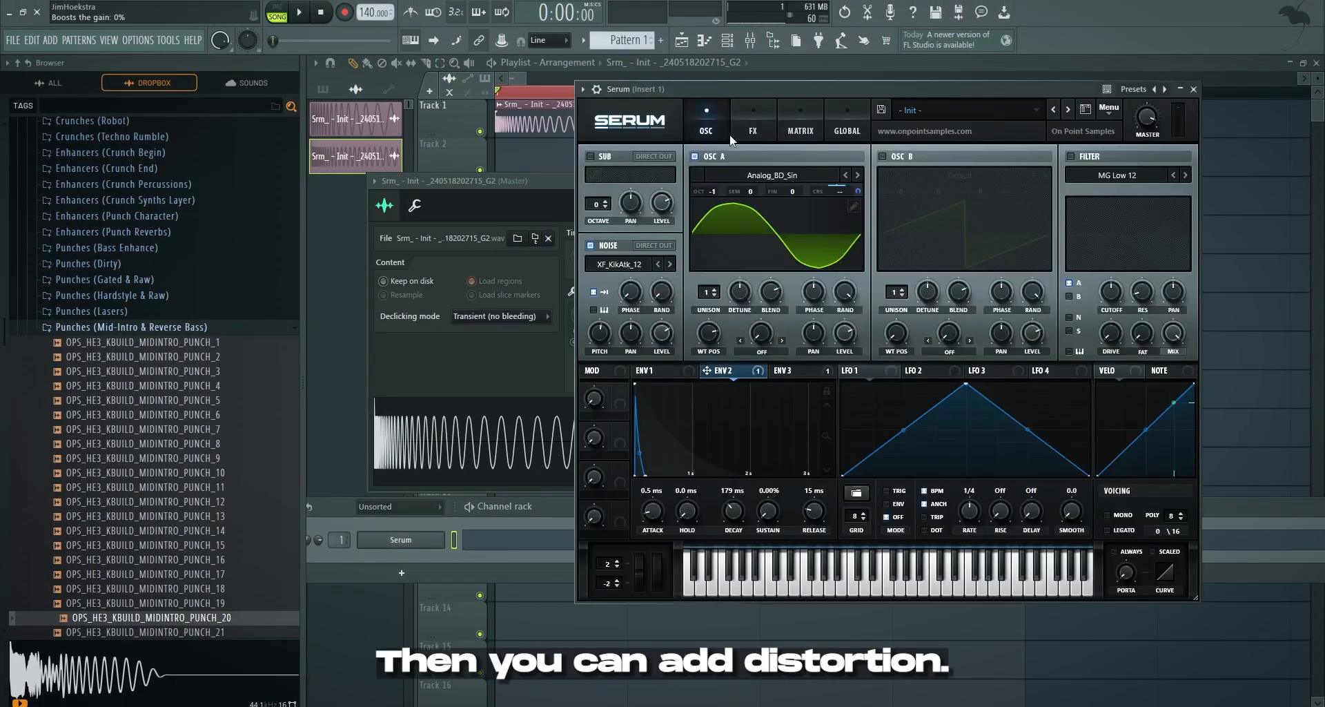
click(753, 124)
click(595, 180)
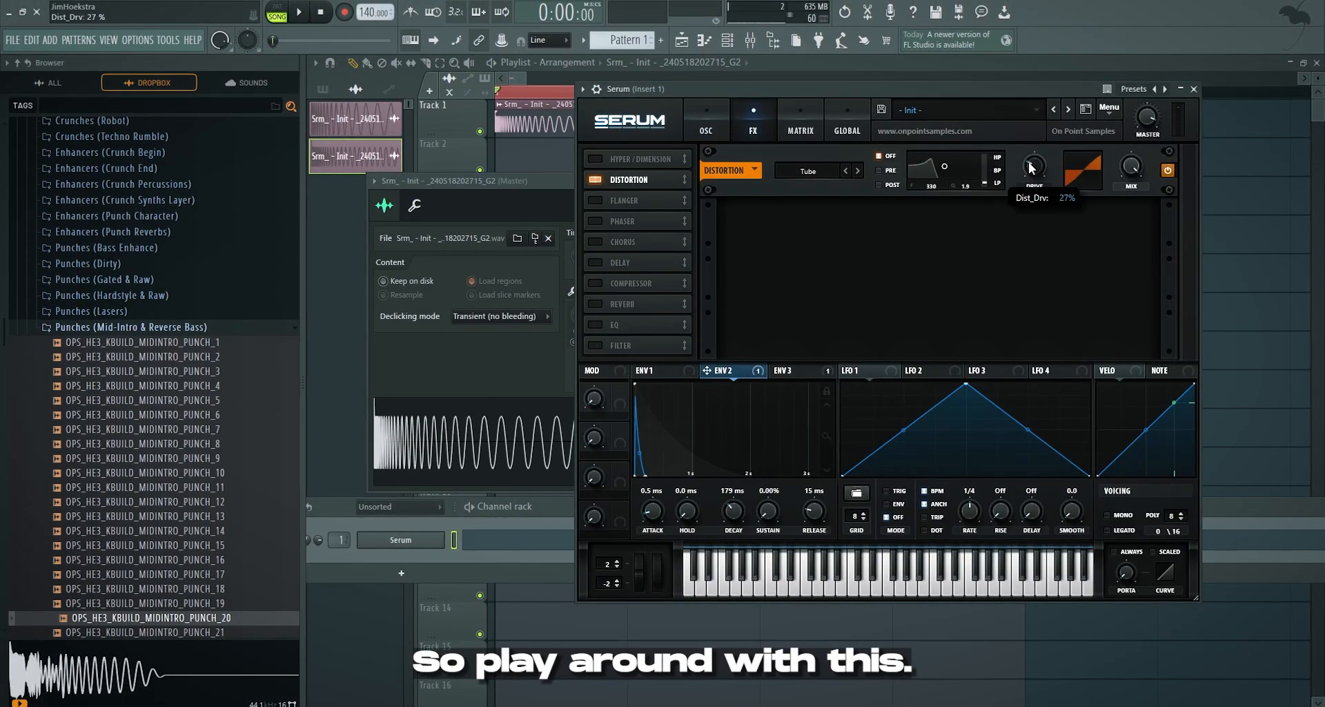
drag(1031, 168, 1035, 147)
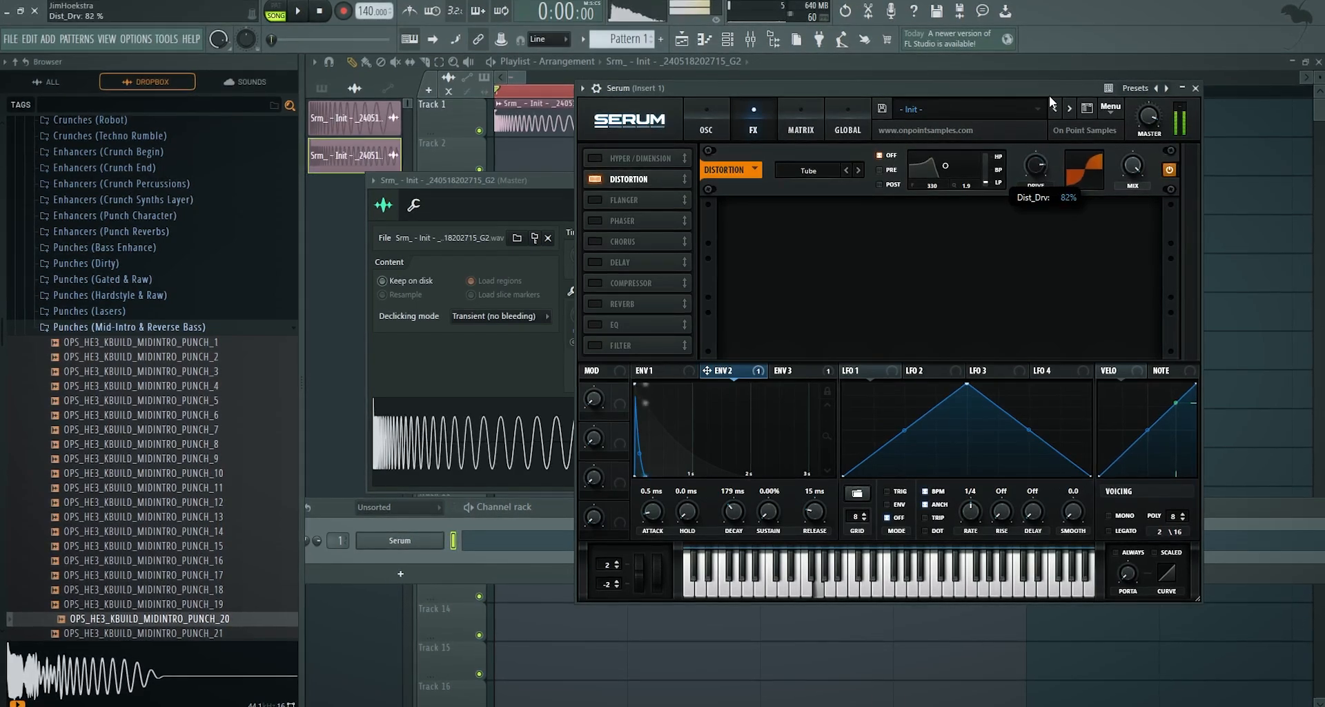
drag(1049, 95, 1050, 97)
drag(1038, 159, 1039, 146)
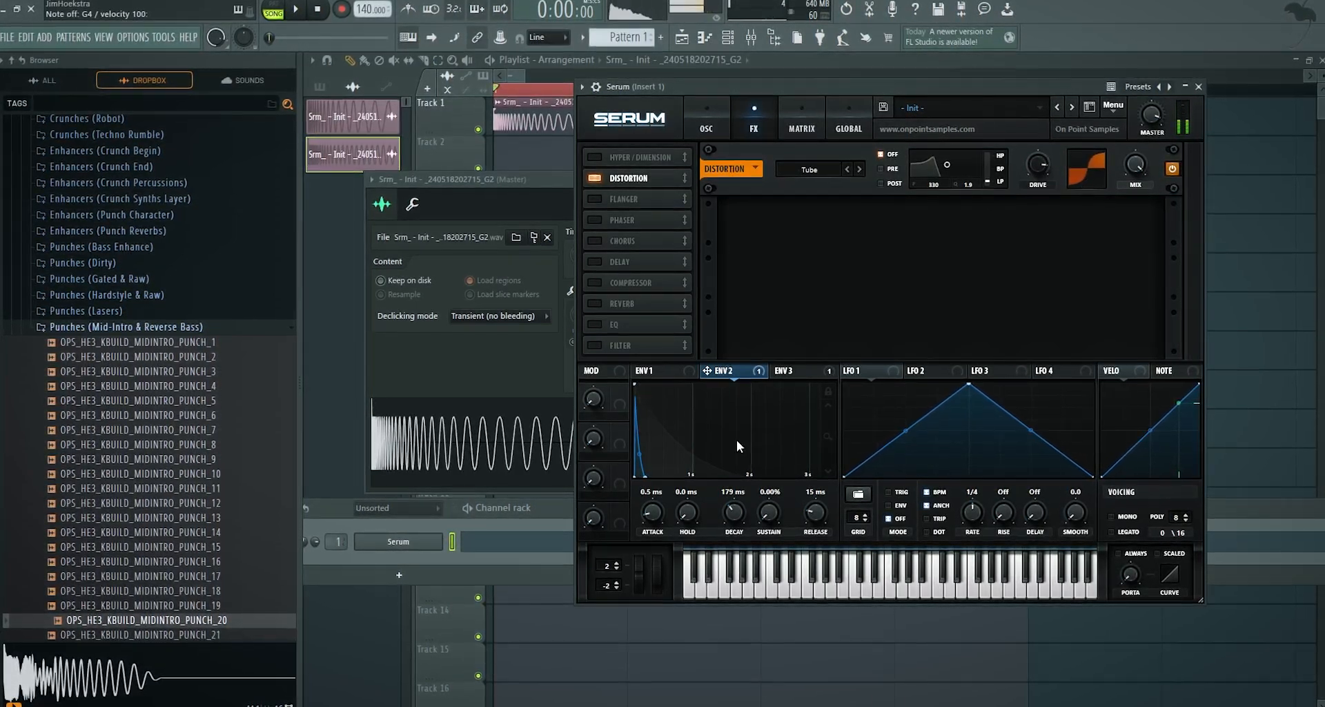
Step: Set Envelope 2's modulation of oscillator A's coarse pitch to 39 and adjust the Pogo effect on the newly rendered G2 clip
click(726, 126)
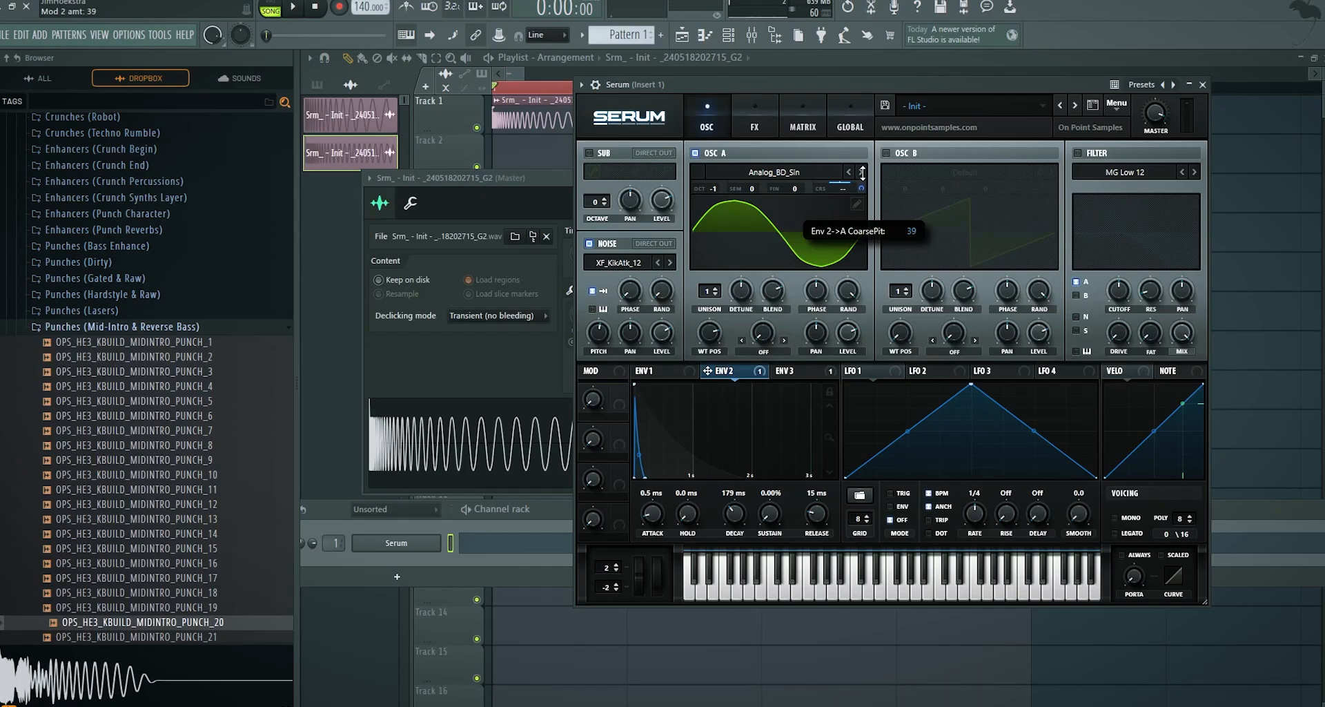
click(755, 121)
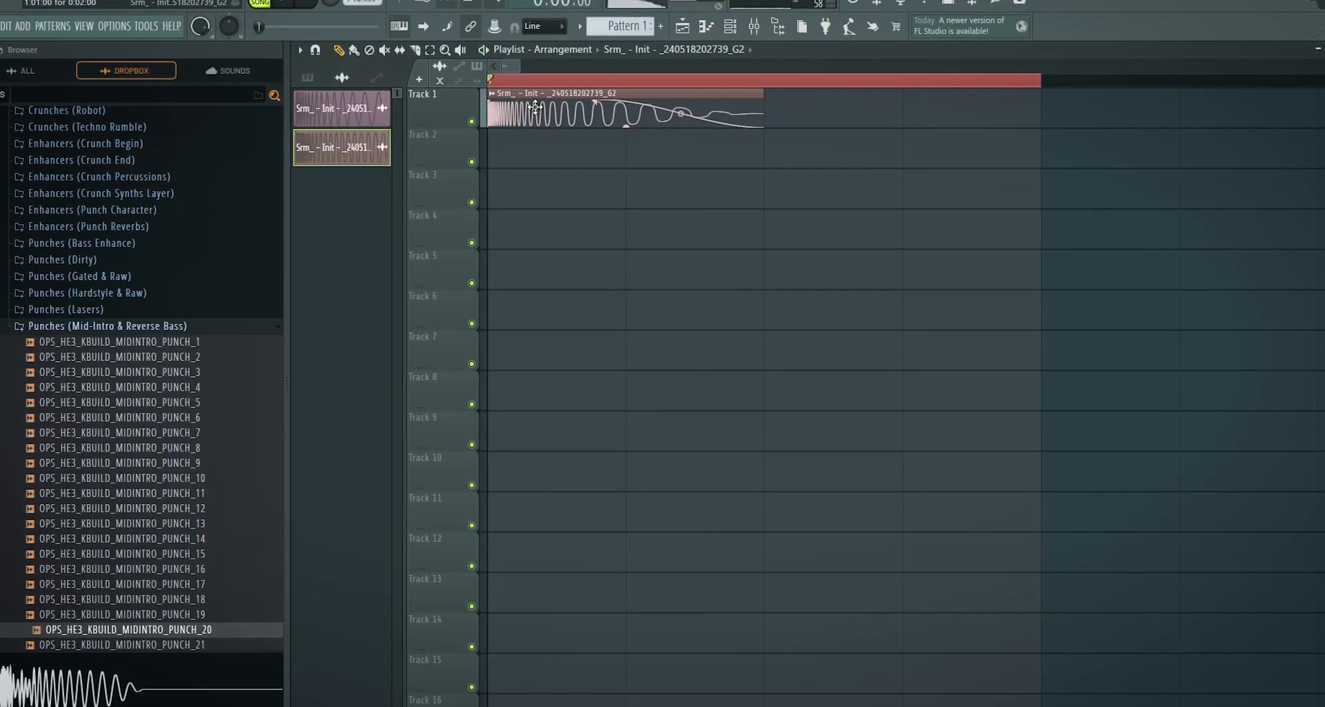
drag(736, 368, 736, 378)
drag(737, 369, 737, 346)
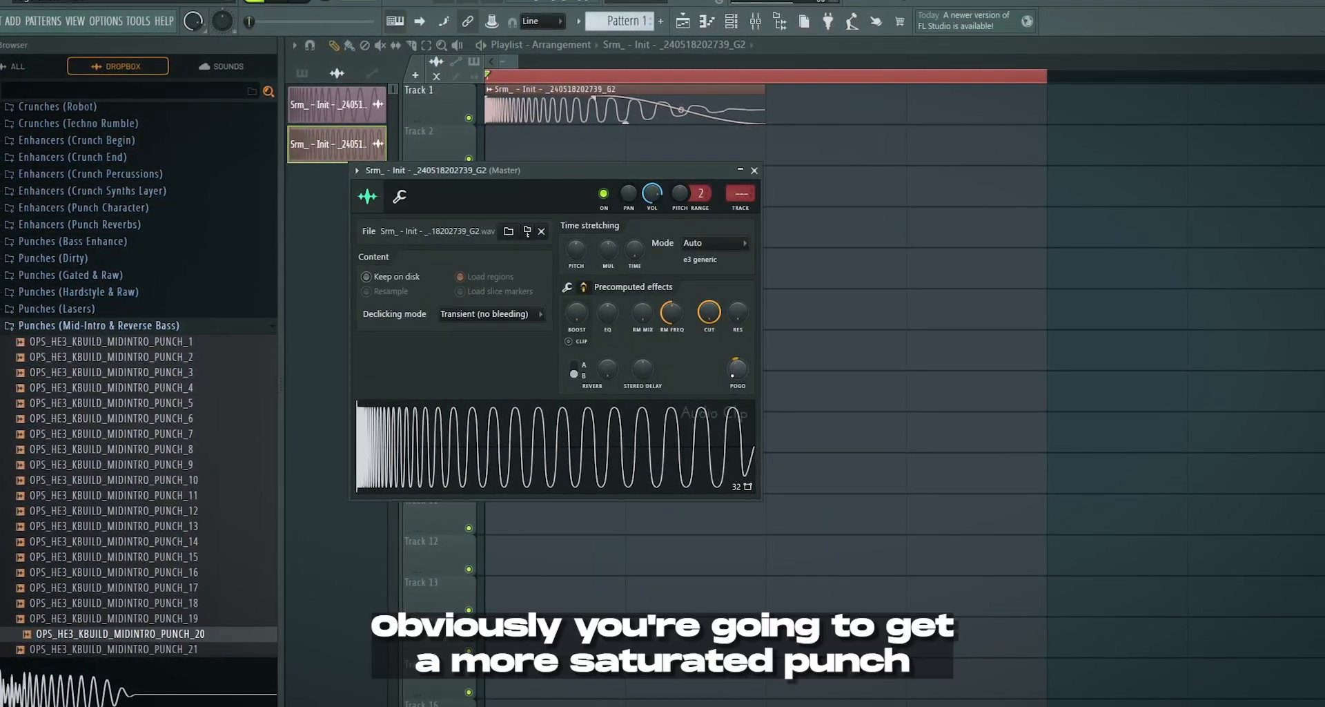
Step: Reopen Serum's effects and lower the distortion drive to 63%
click(735, 22)
click(370, 565)
click(390, 553)
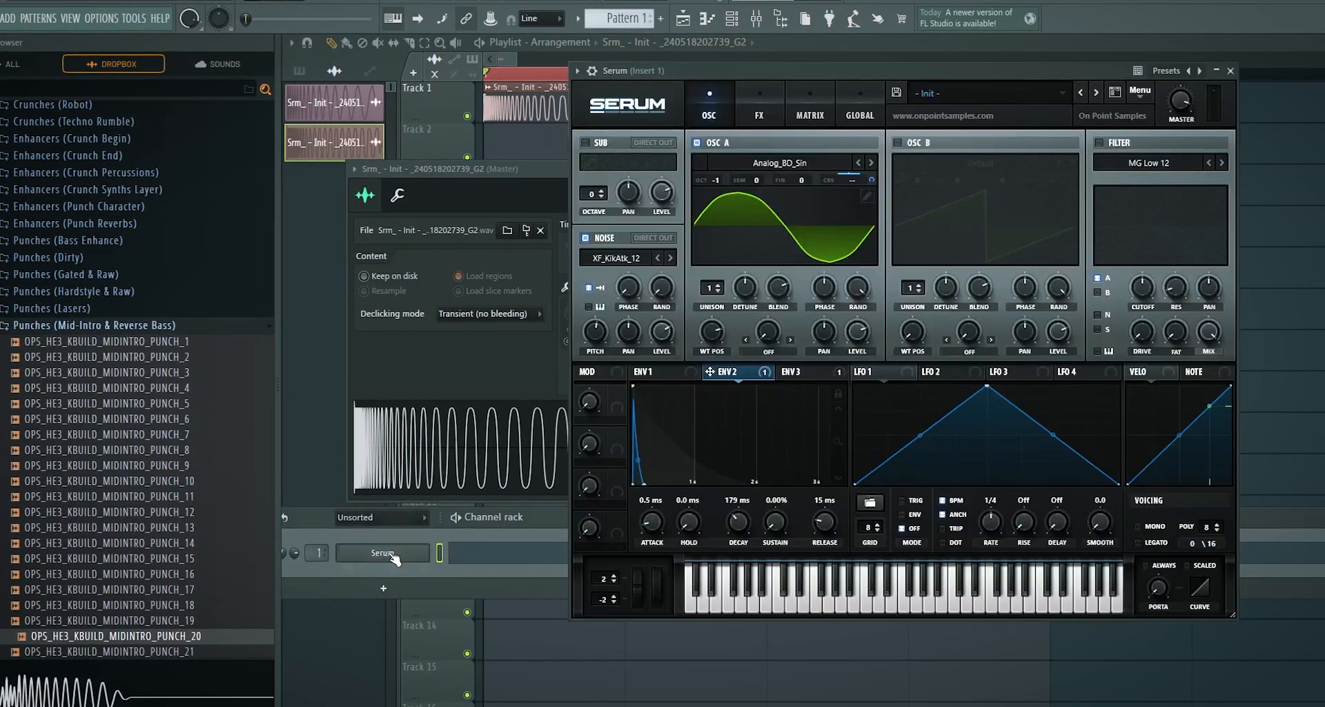
click(759, 105)
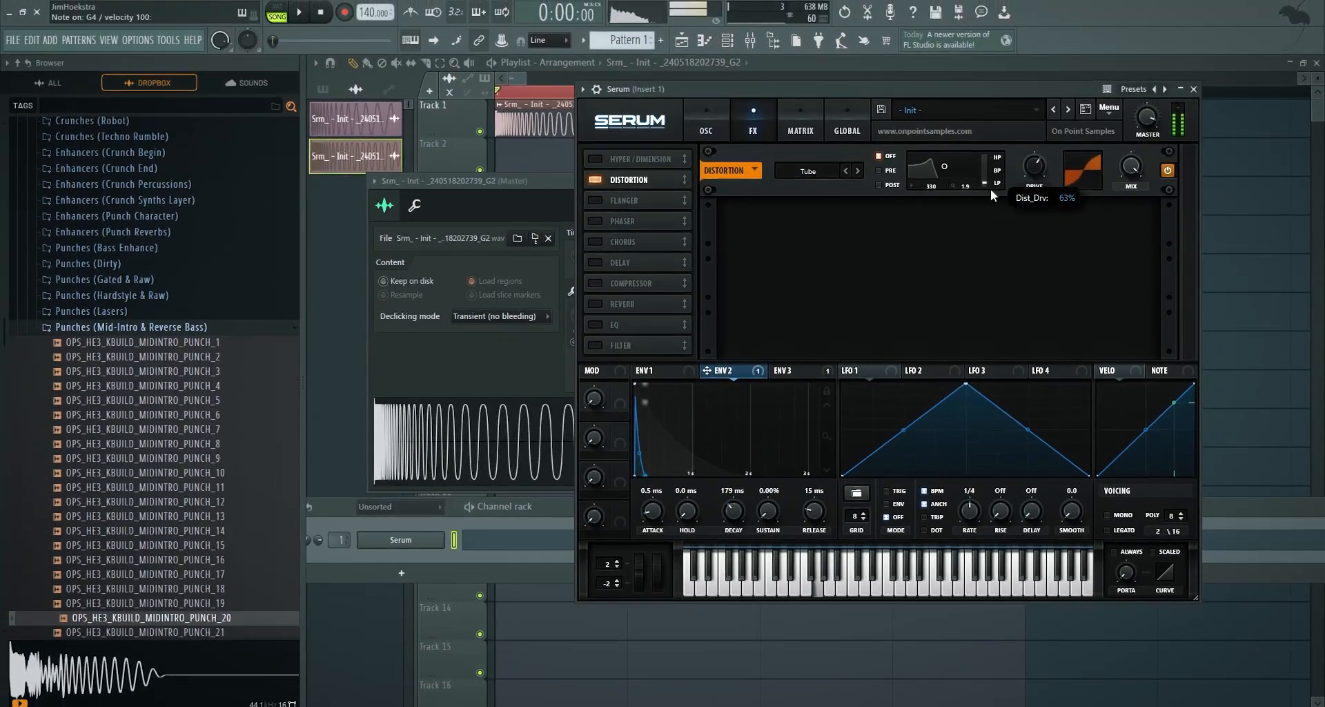
Step: Return to Serum's oscillators and enable oscillator B with its level at 0%
click(725, 103)
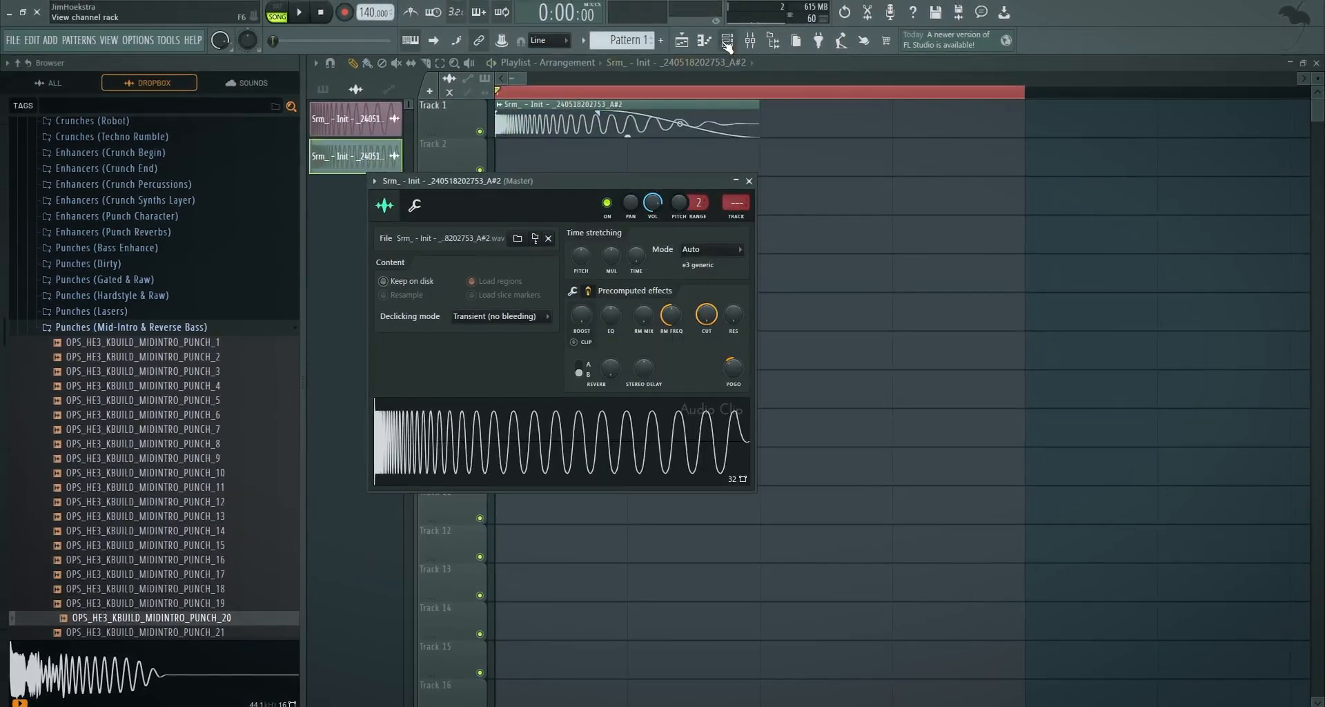
click(397, 508)
click(395, 545)
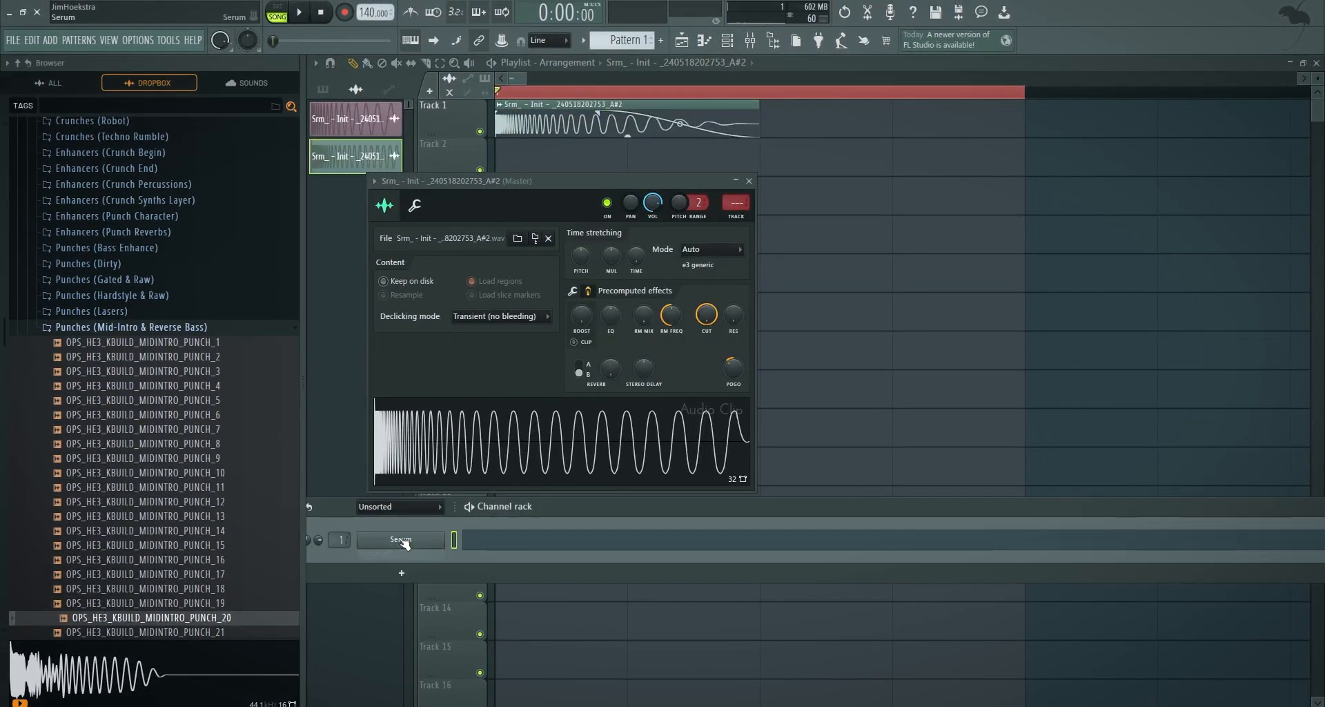
click(402, 539)
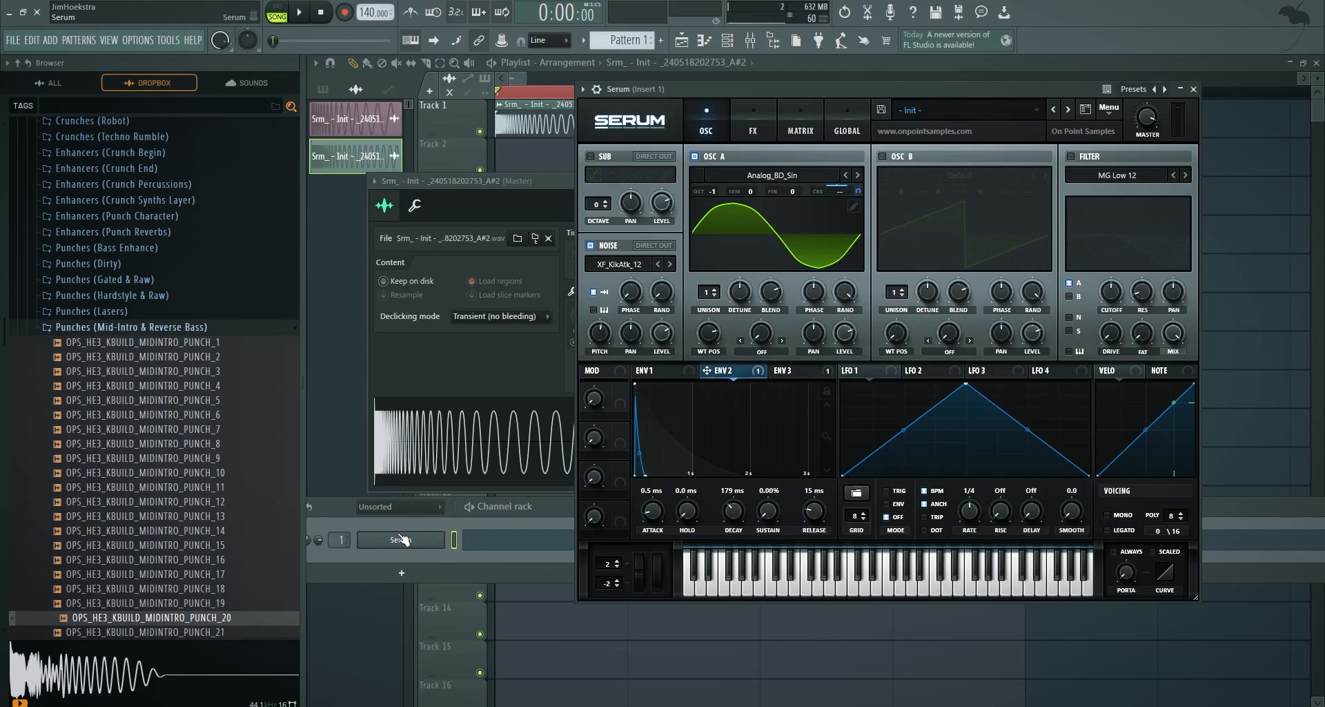
click(882, 157)
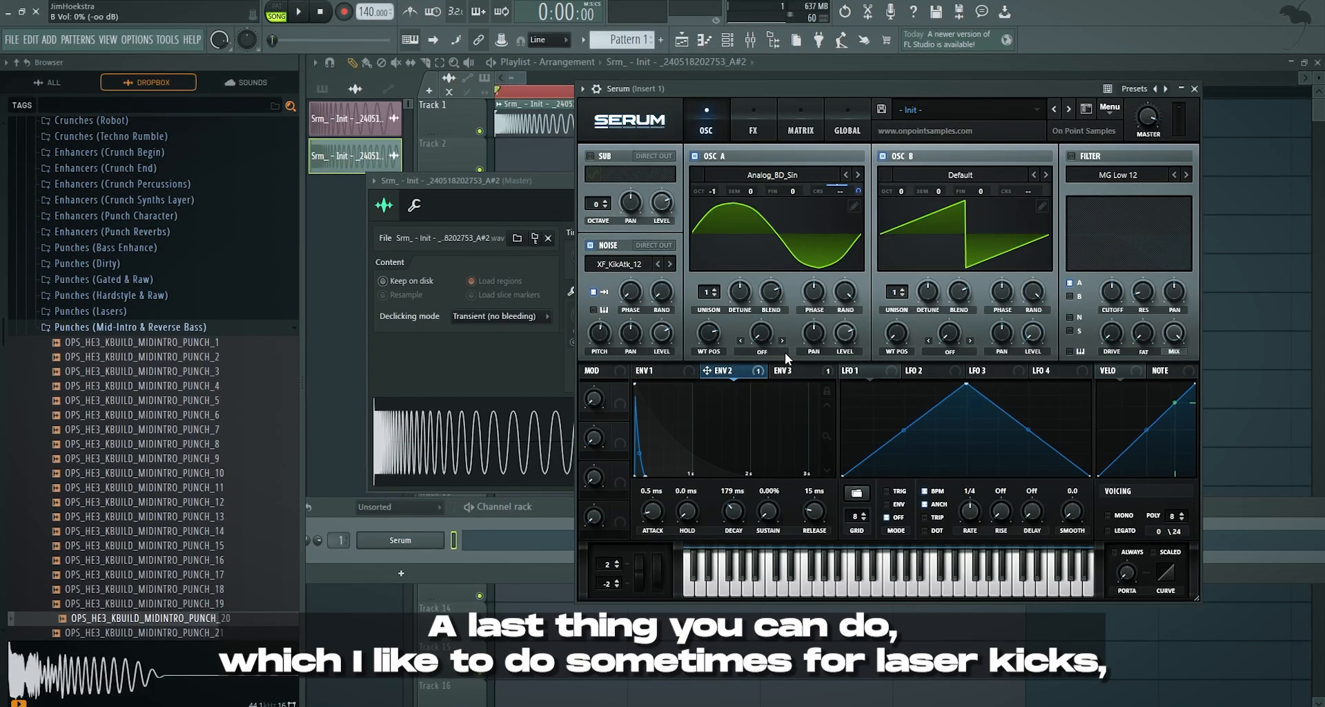
Step: Set oscillator A's warp mode to FM (From B) and modulate it with Envelope 2 by about 59
click(767, 352)
click(780, 464)
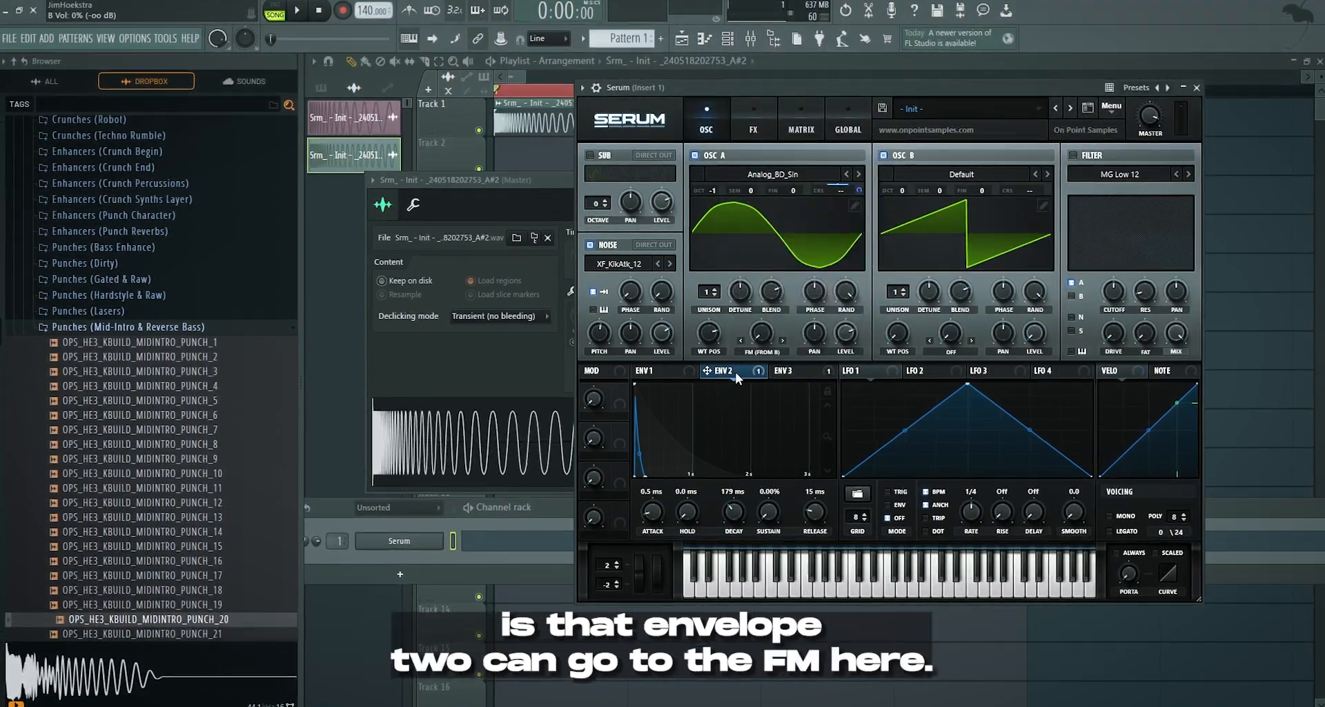
drag(735, 376, 756, 332)
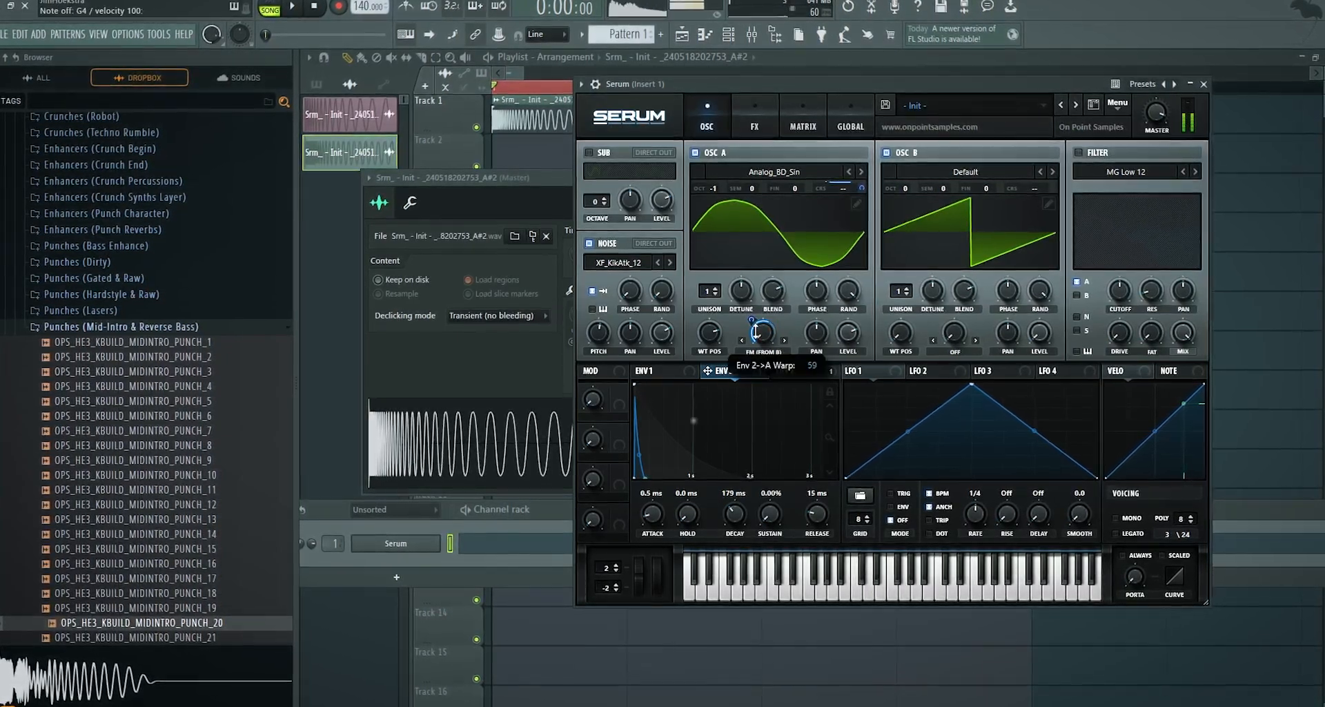
Step: Turn down the random phase of oscillators A and B and readjust Envelope 2's modulation of oscillator A's FM warp
drag(848, 291, 840, 441)
drag(1039, 290, 1008, 491)
drag(752, 318, 752, 311)
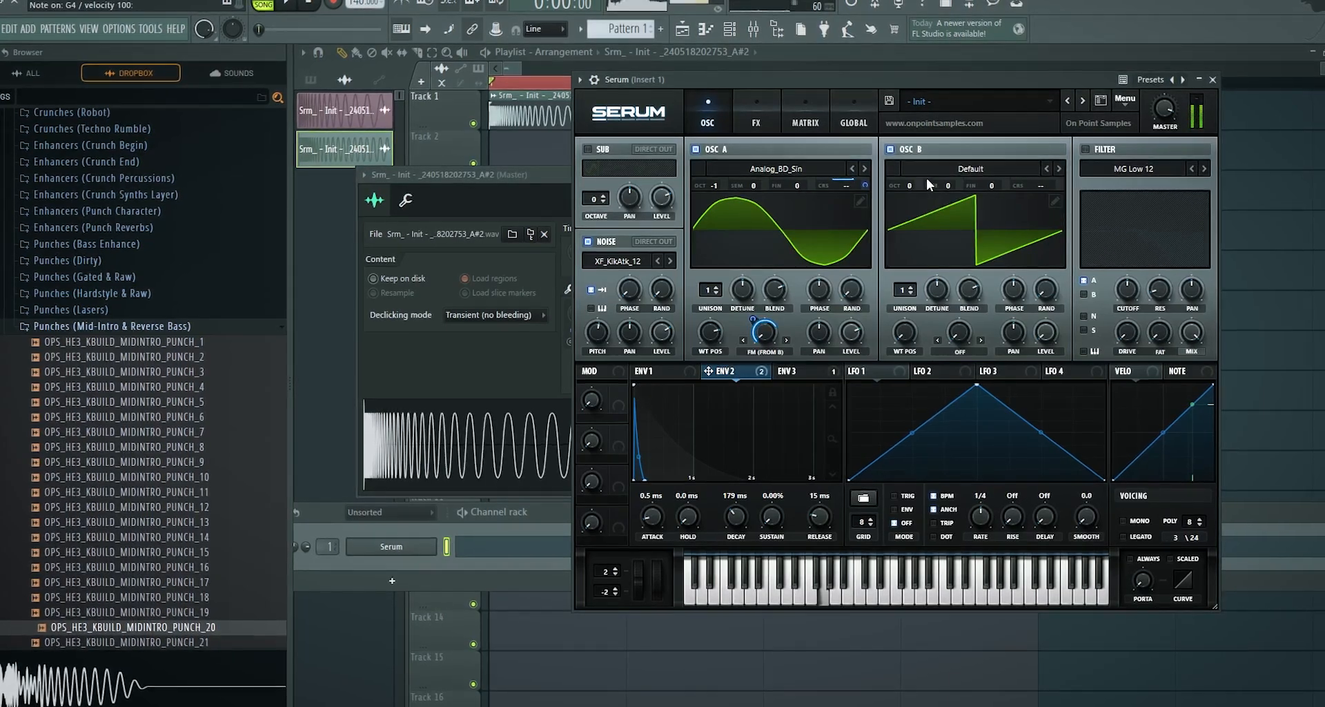
Step: Lower oscillator B to octave -1 and try the Monster 4 [SL] wavetable and the one after it, readjusting the FM modulation
drag(913, 181, 913, 193)
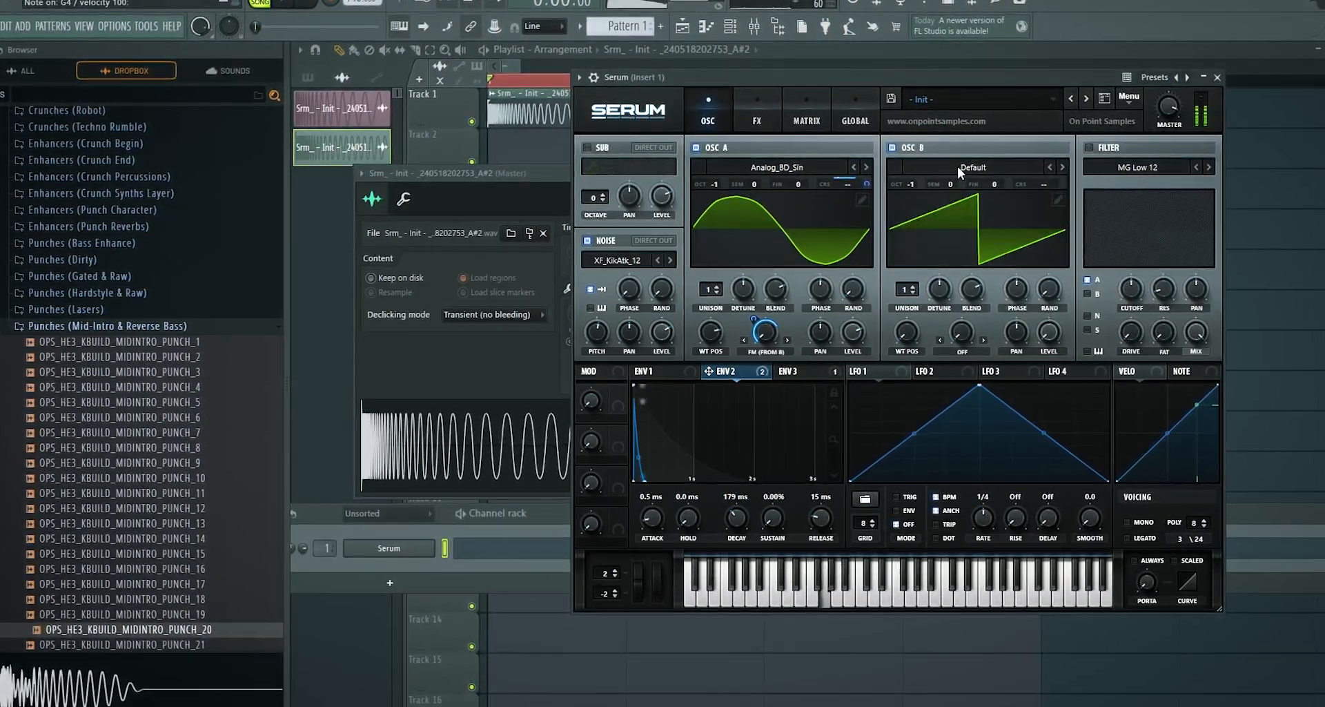
click(958, 167)
mouse_move(976, 420)
click(1162, 459)
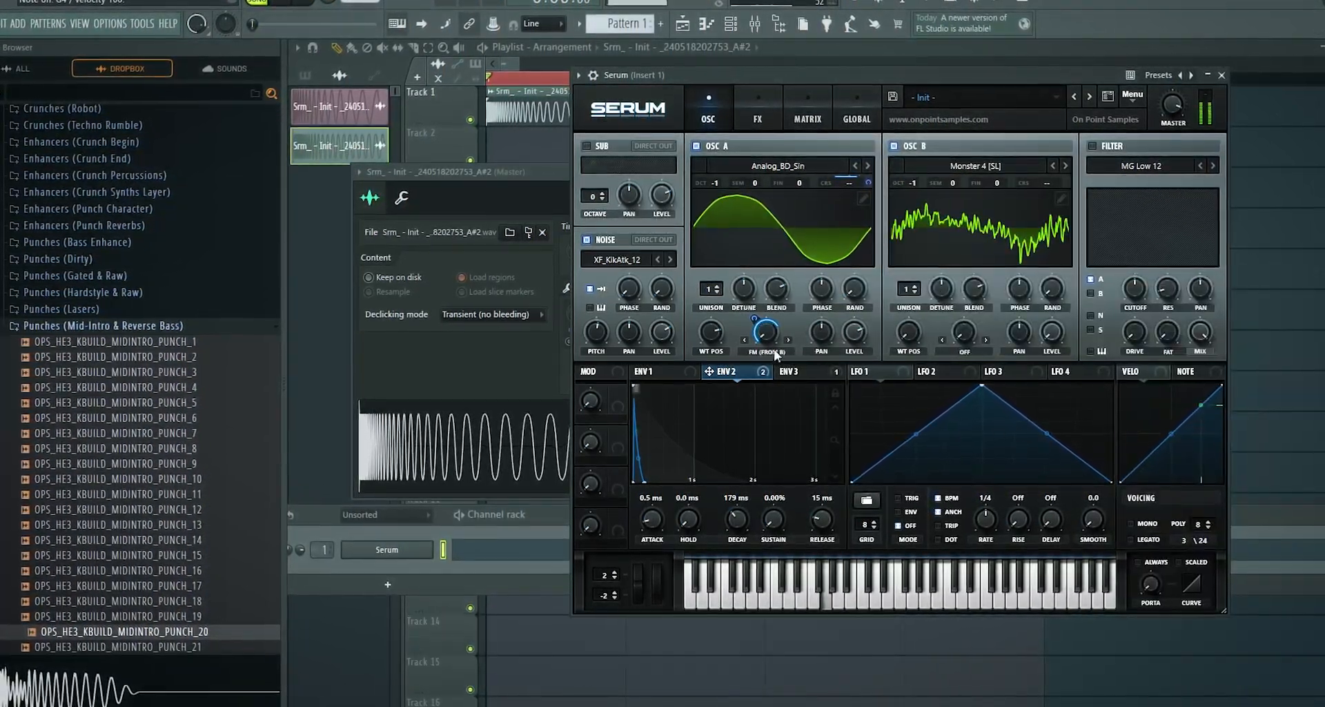
drag(753, 319, 753, 327)
click(1066, 166)
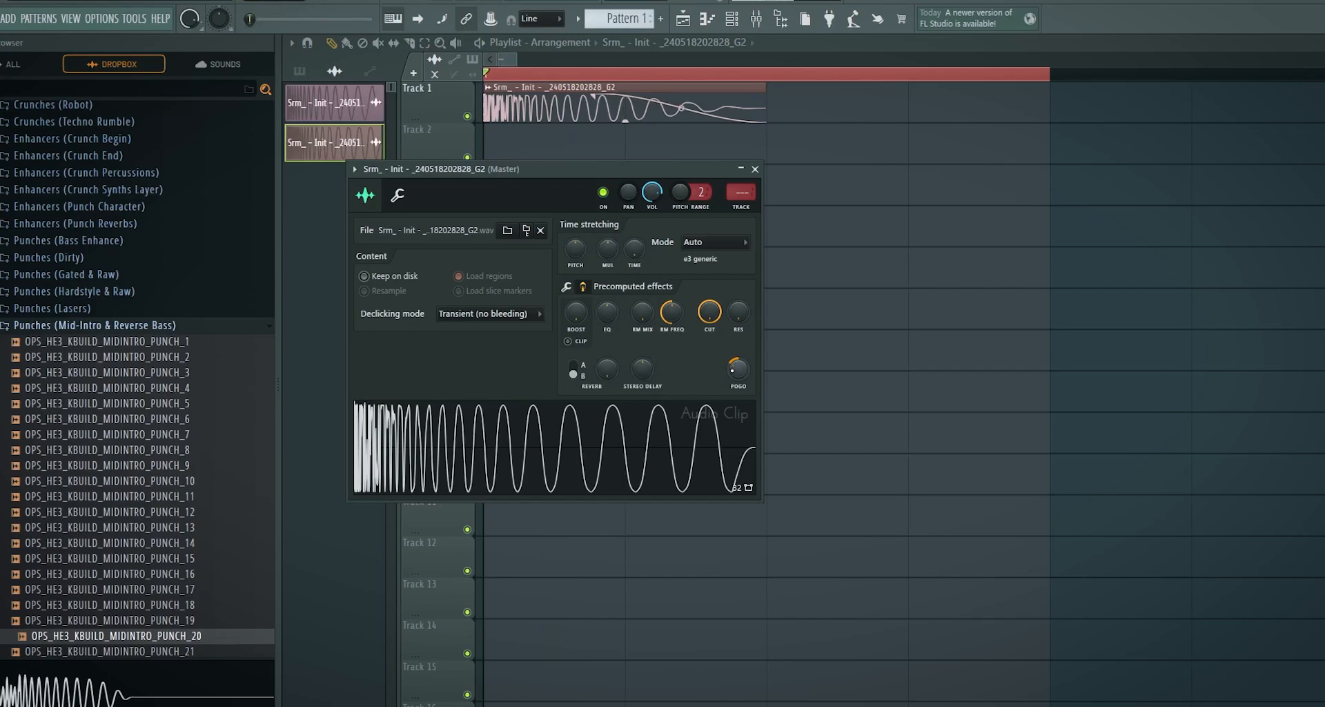
Step: Reopen Serum, raise the noise level slightly, and set oscillator B to octave -4 with a changed wavetable position
key(F6)
click(368, 515)
click(356, 568)
click(376, 552)
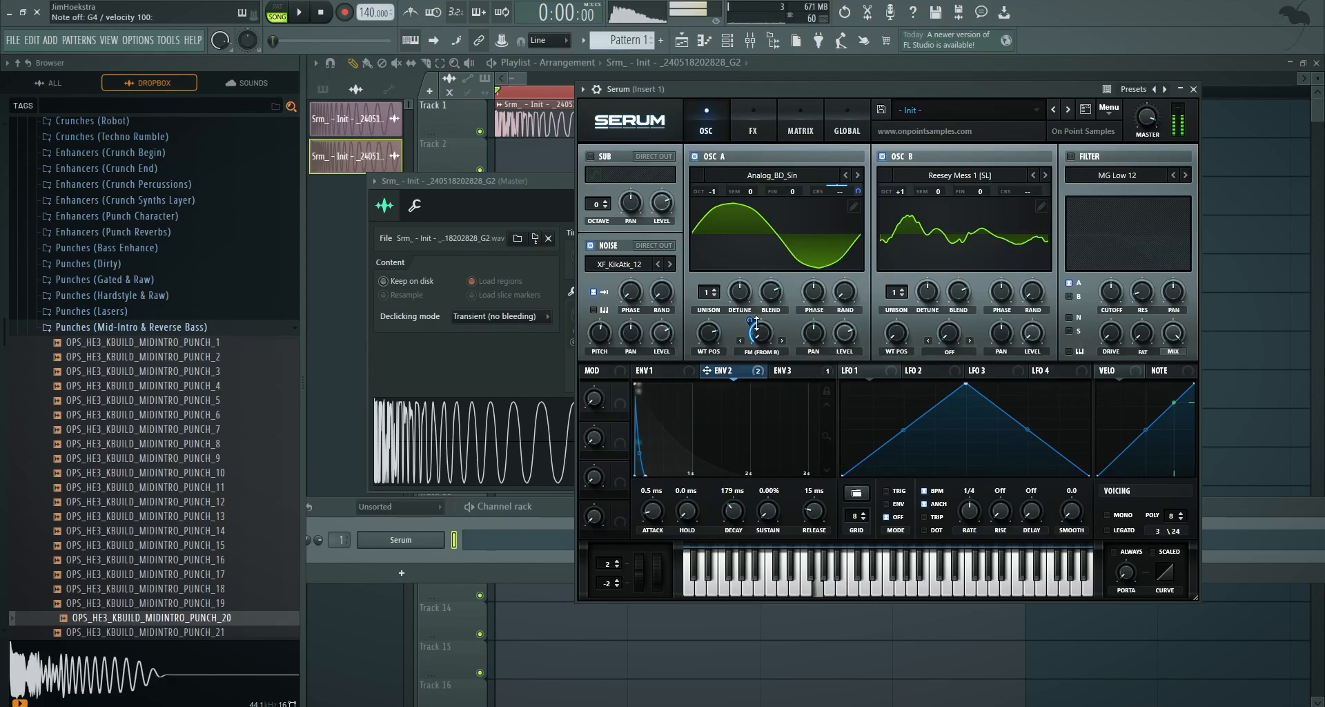
drag(662, 334, 662, 325)
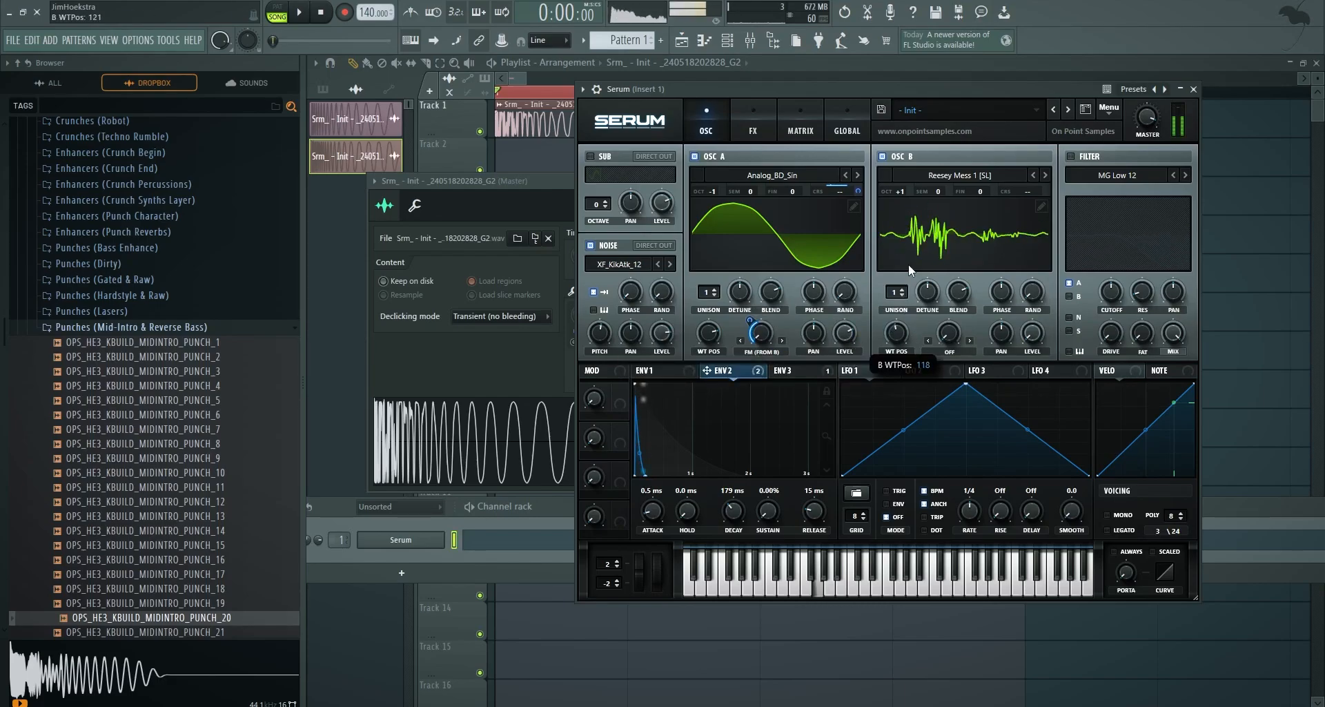
drag(908, 194, 909, 202)
drag(896, 333, 897, 289)
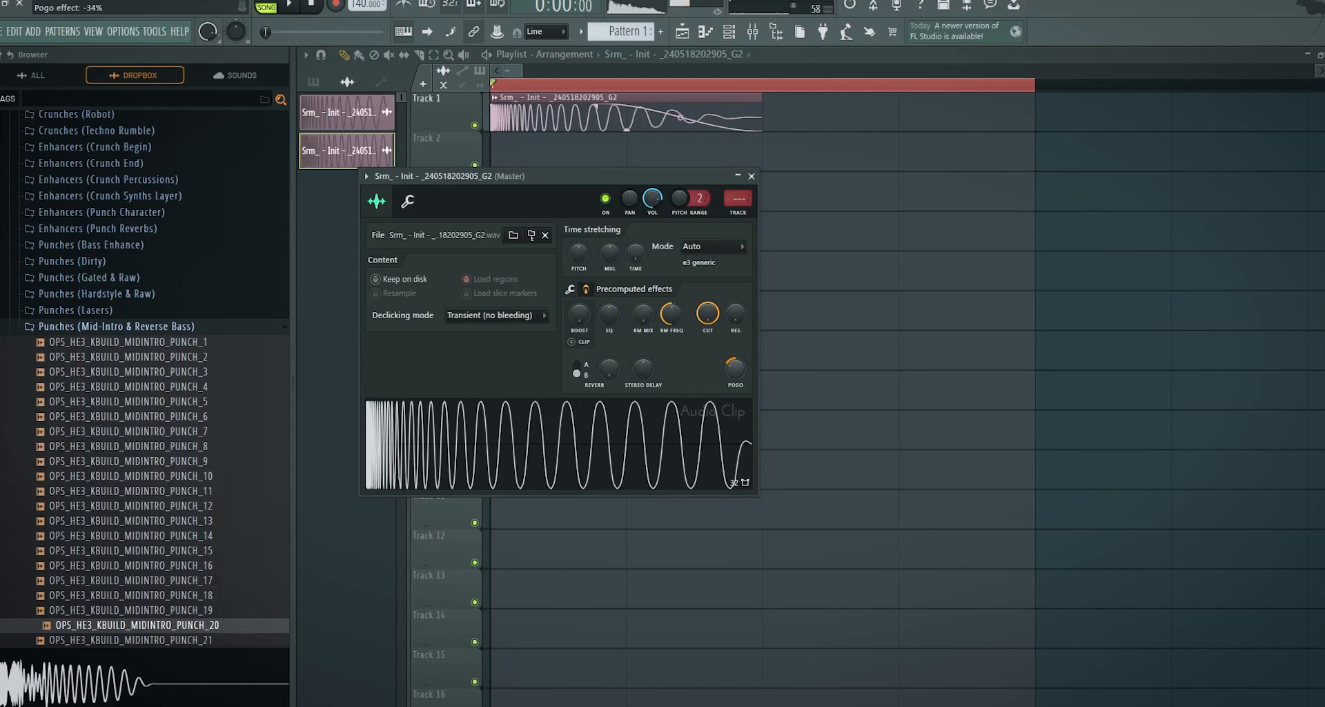
Step: Reopen Serum and lengthen Envelope 3's decay to 2.55 s
click(729, 32)
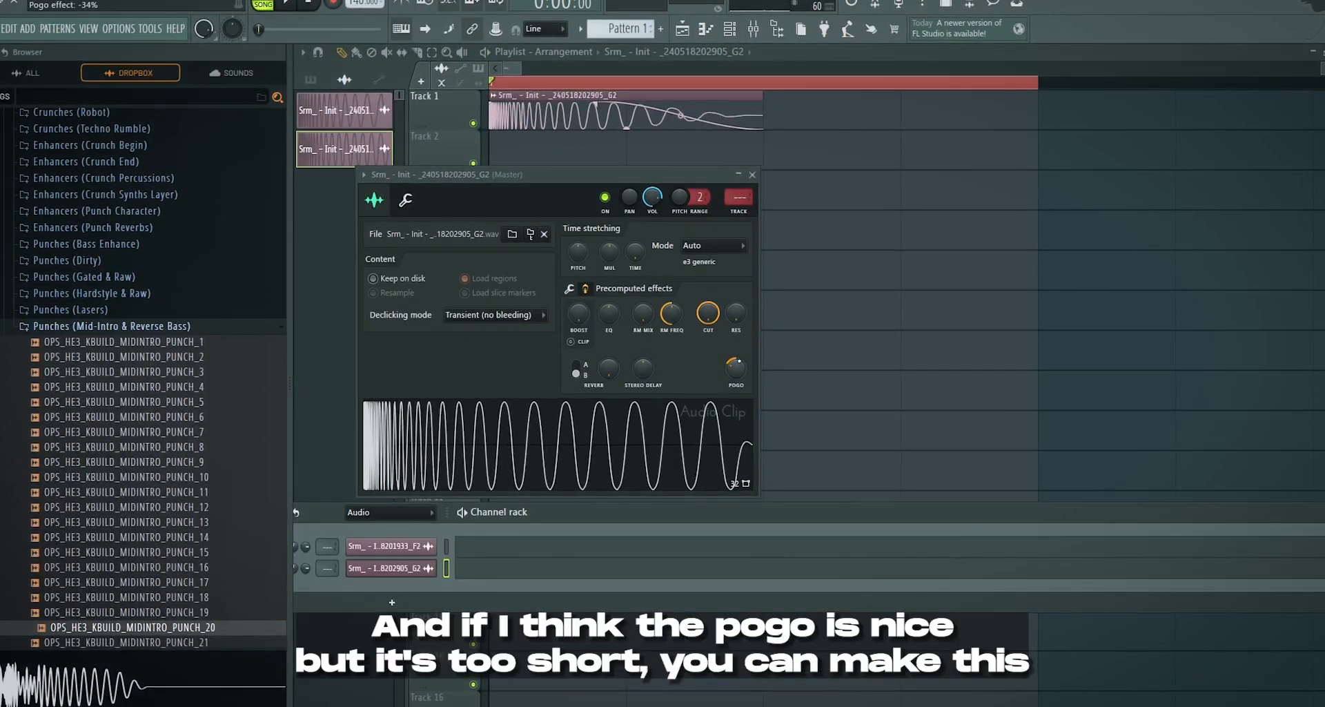
click(416, 515)
click(378, 562)
click(389, 548)
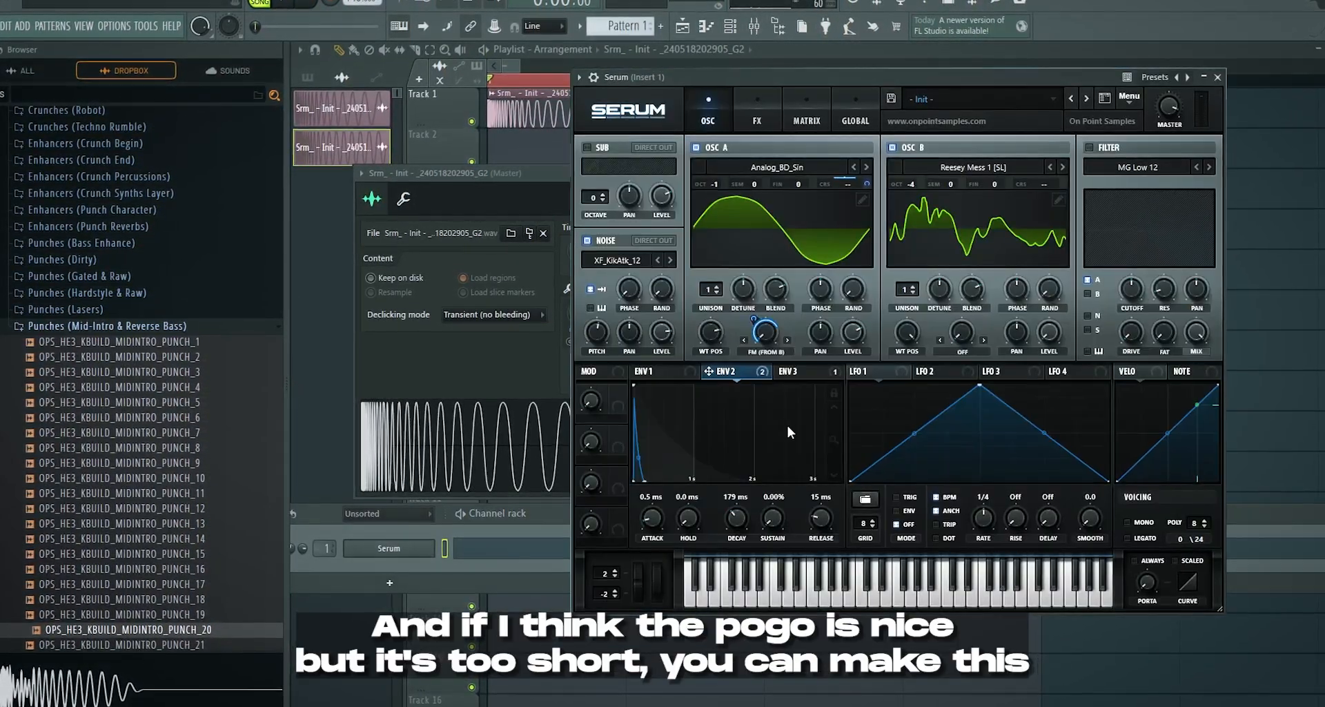
click(792, 373)
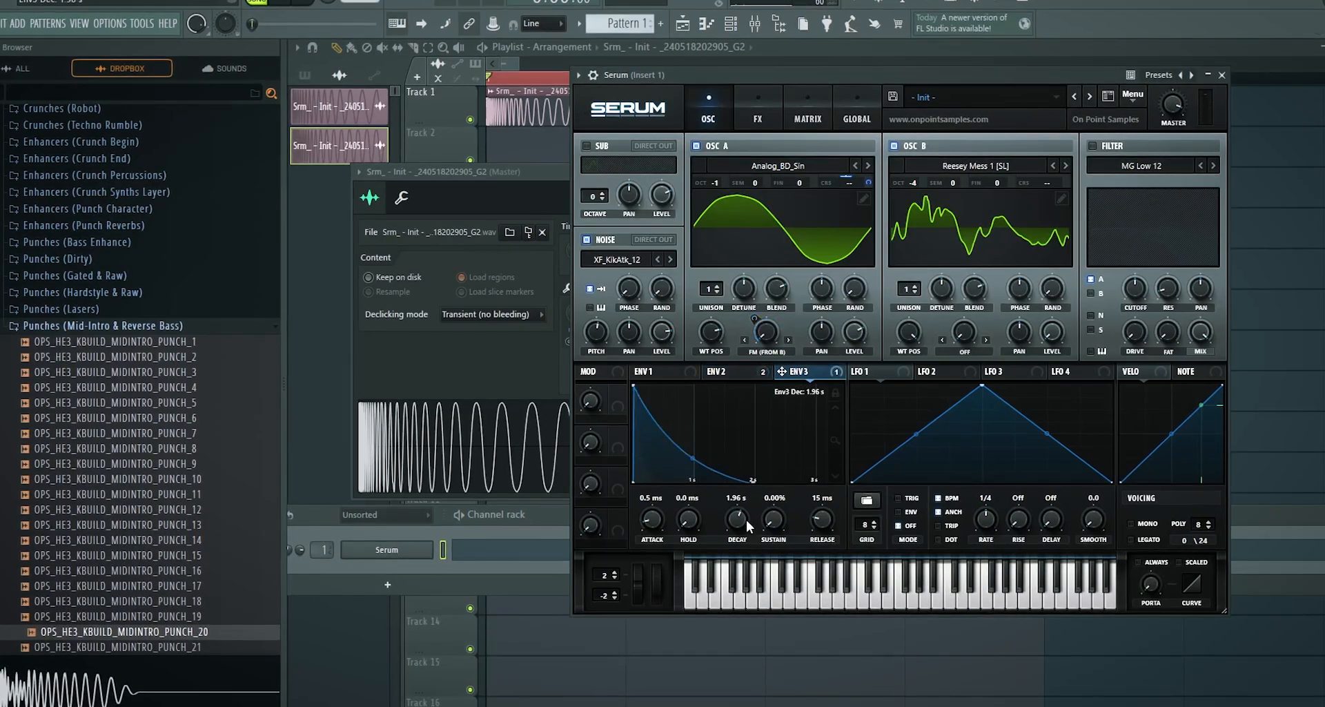
drag(747, 519, 749, 521)
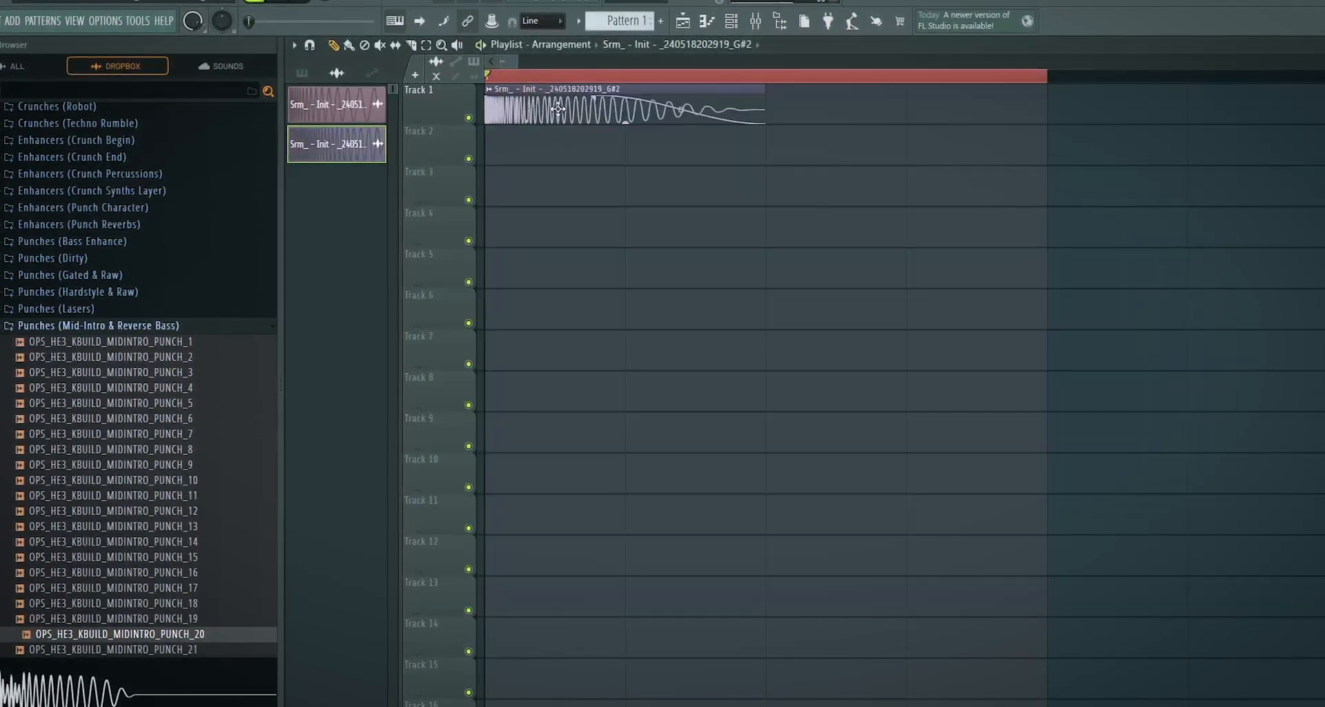
Step: Open the settings of the newly rendered G#2 clip and play it back
double_click(558, 108)
key(space)
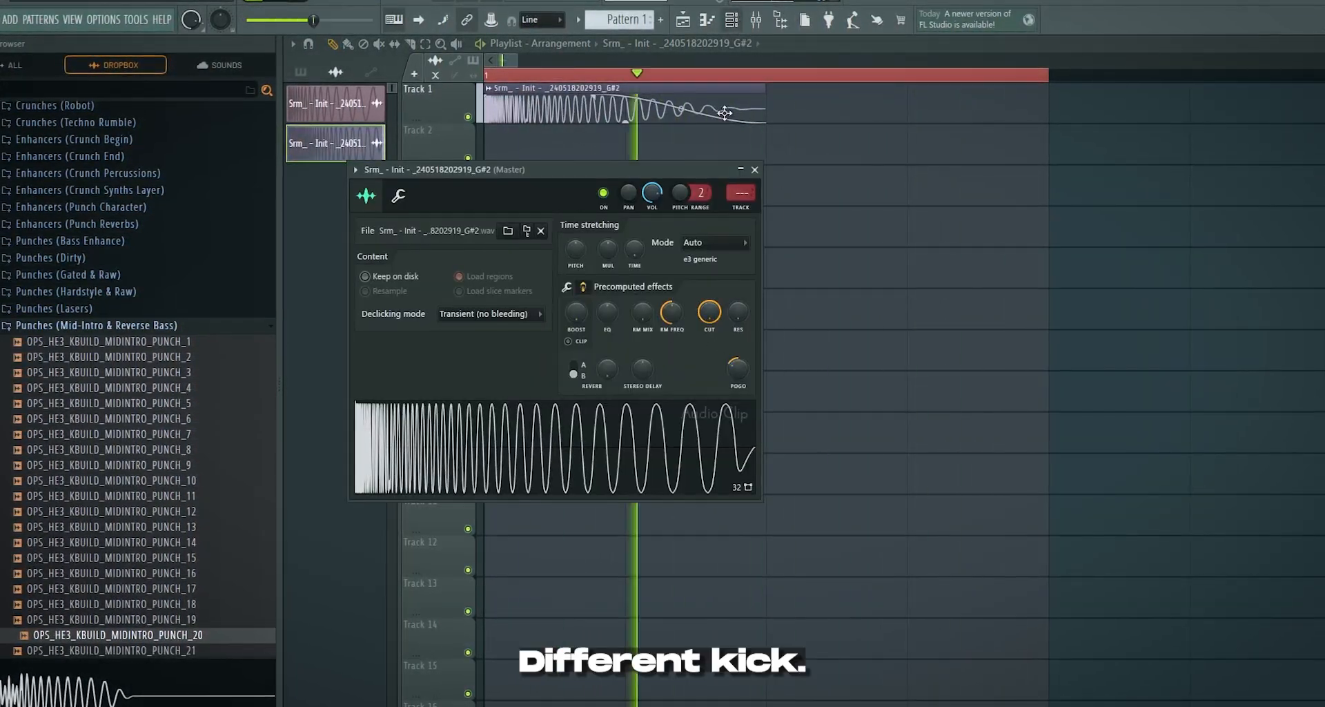
key(space)
Step: Reopen Serum from the unsorted channels and disable oscillator B
click(733, 20)
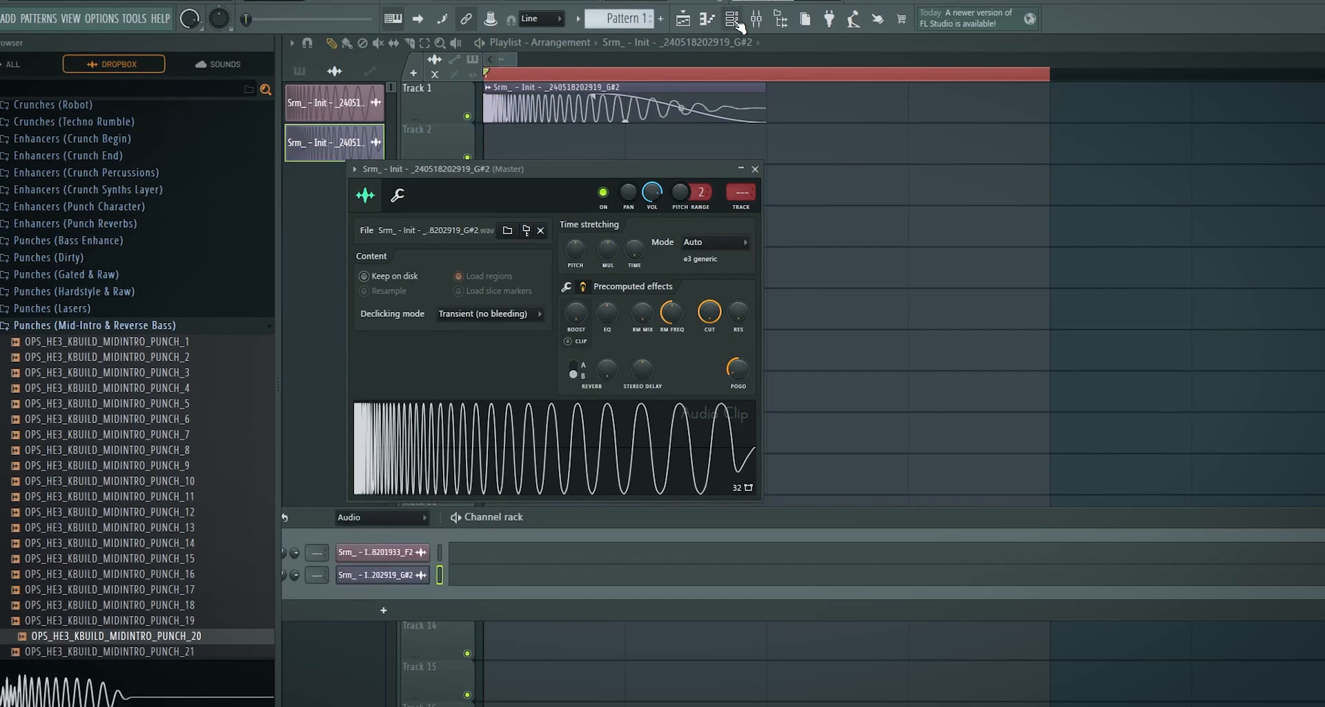
click(381, 516)
click(367, 563)
click(371, 554)
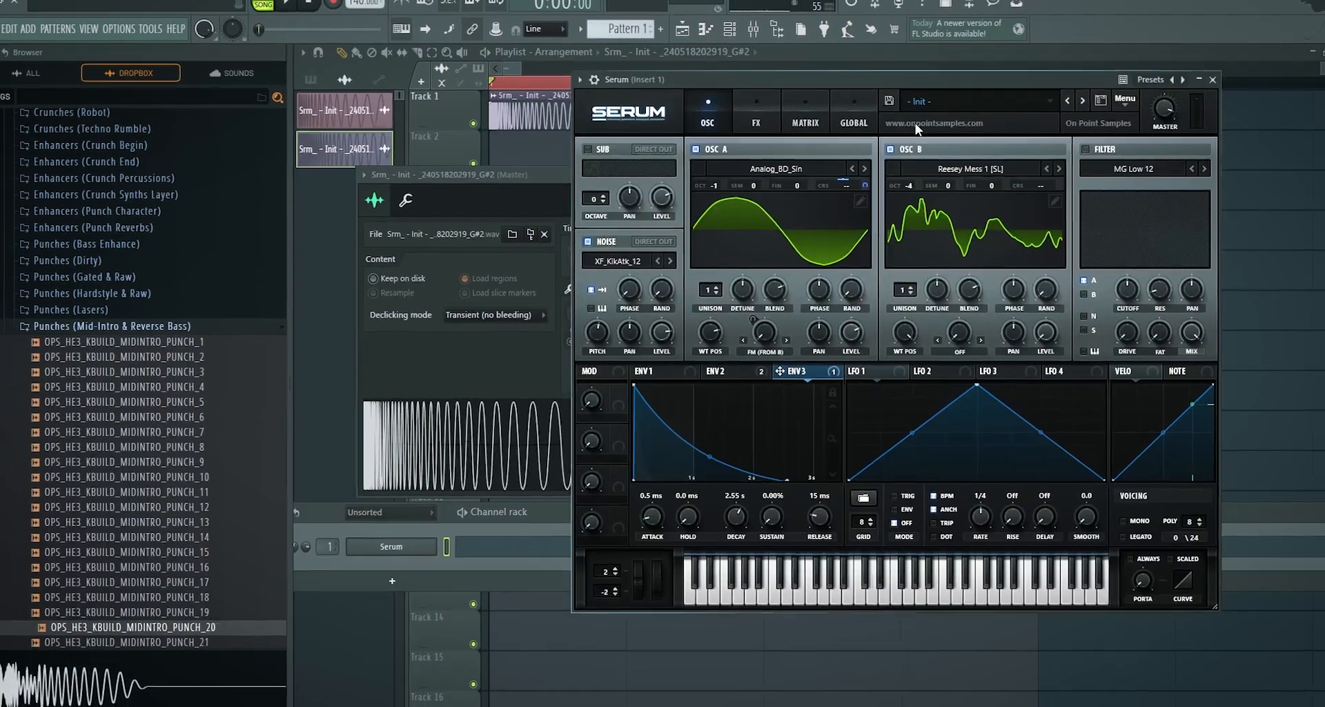
click(909, 157)
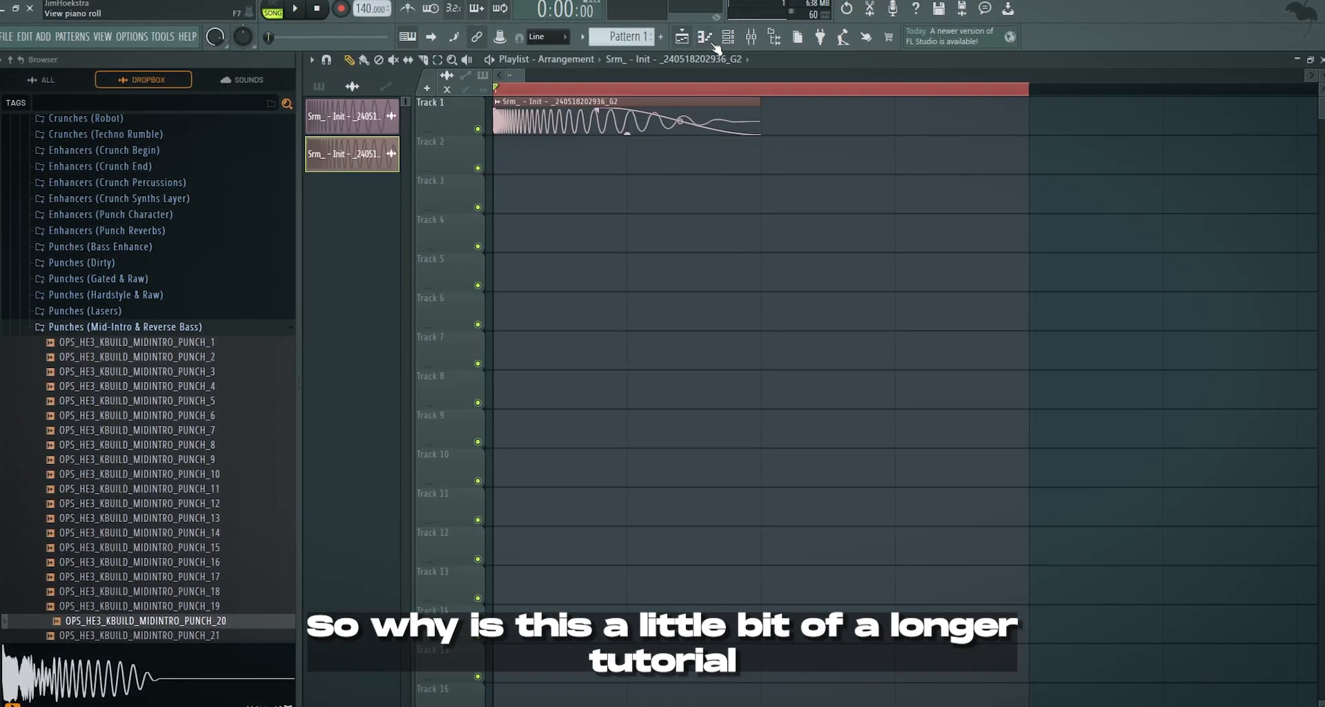
Step: Bring up the Serum channel again and route it to mixer insert 1
click(728, 39)
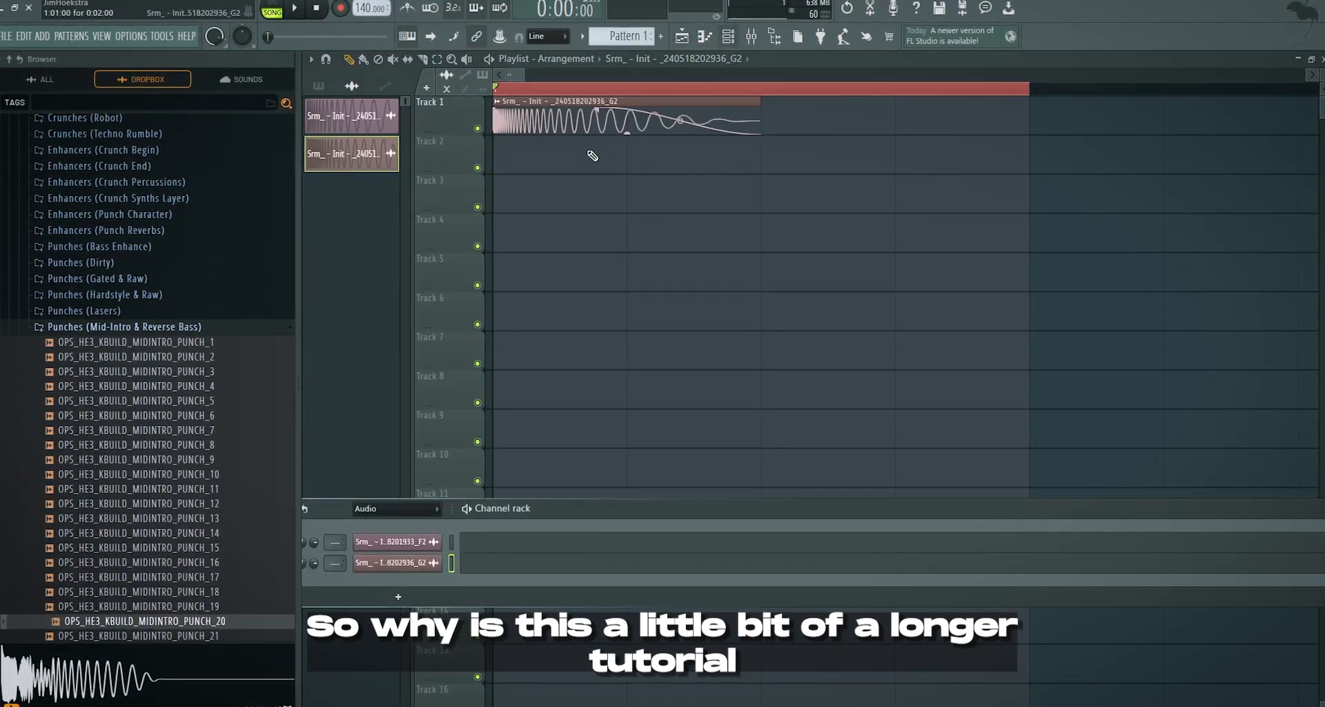
click(383, 558)
click(403, 544)
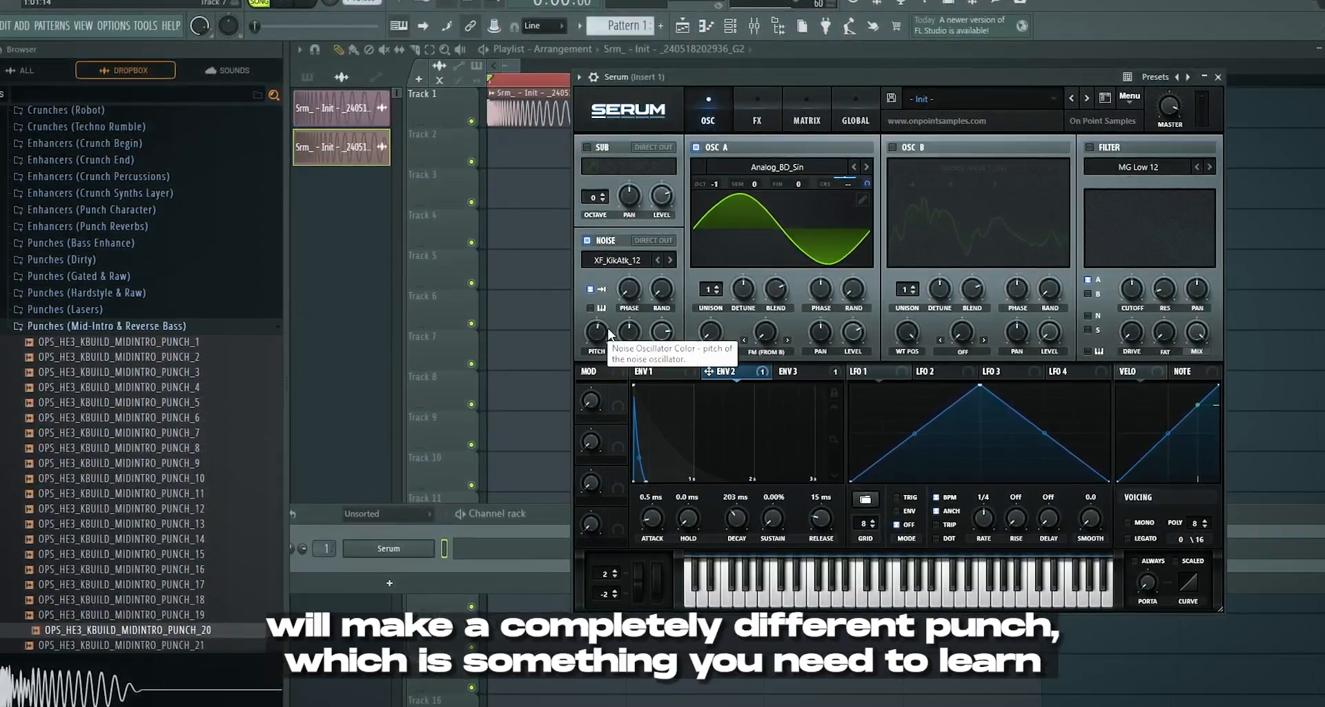
click(756, 31)
right_click(331, 93)
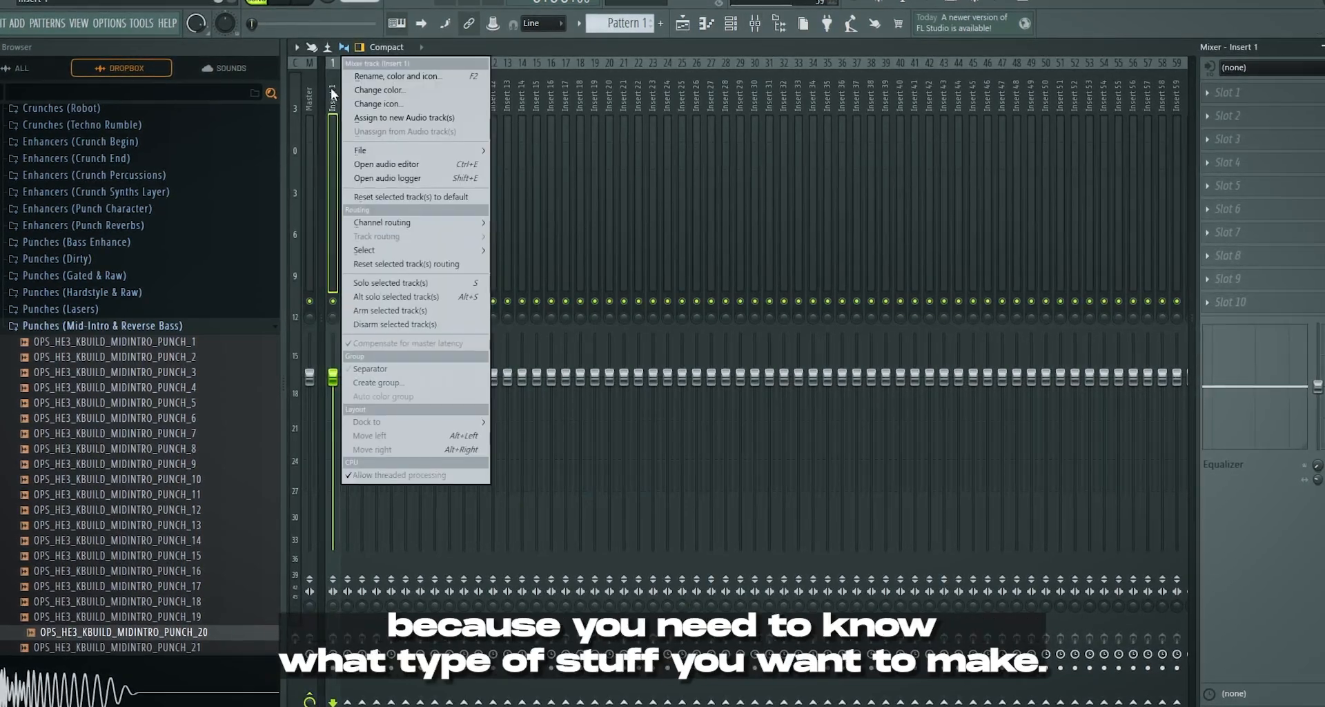
mouse_move(414, 219)
click(510, 222)
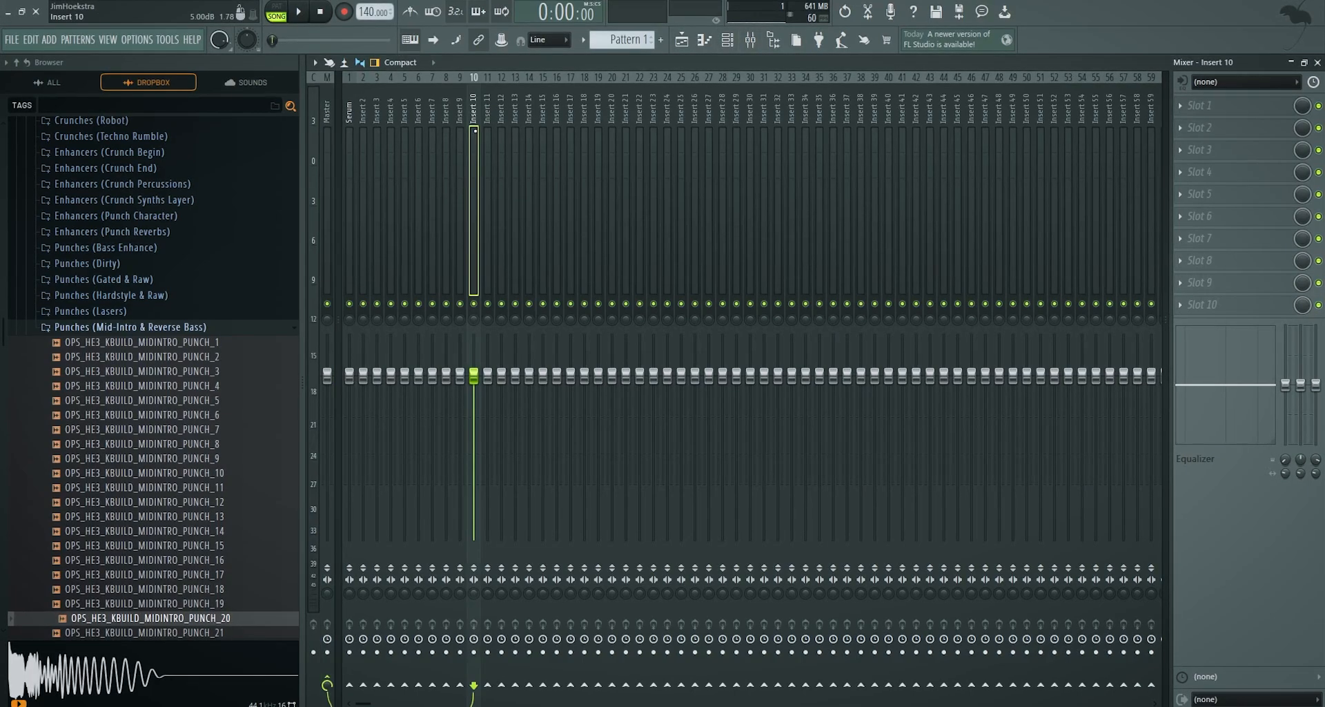
Step: Route the rendered G2 clip to mixer insert 10 and load Oxford Inflator Native in its effect slot 10
right_click(475, 131)
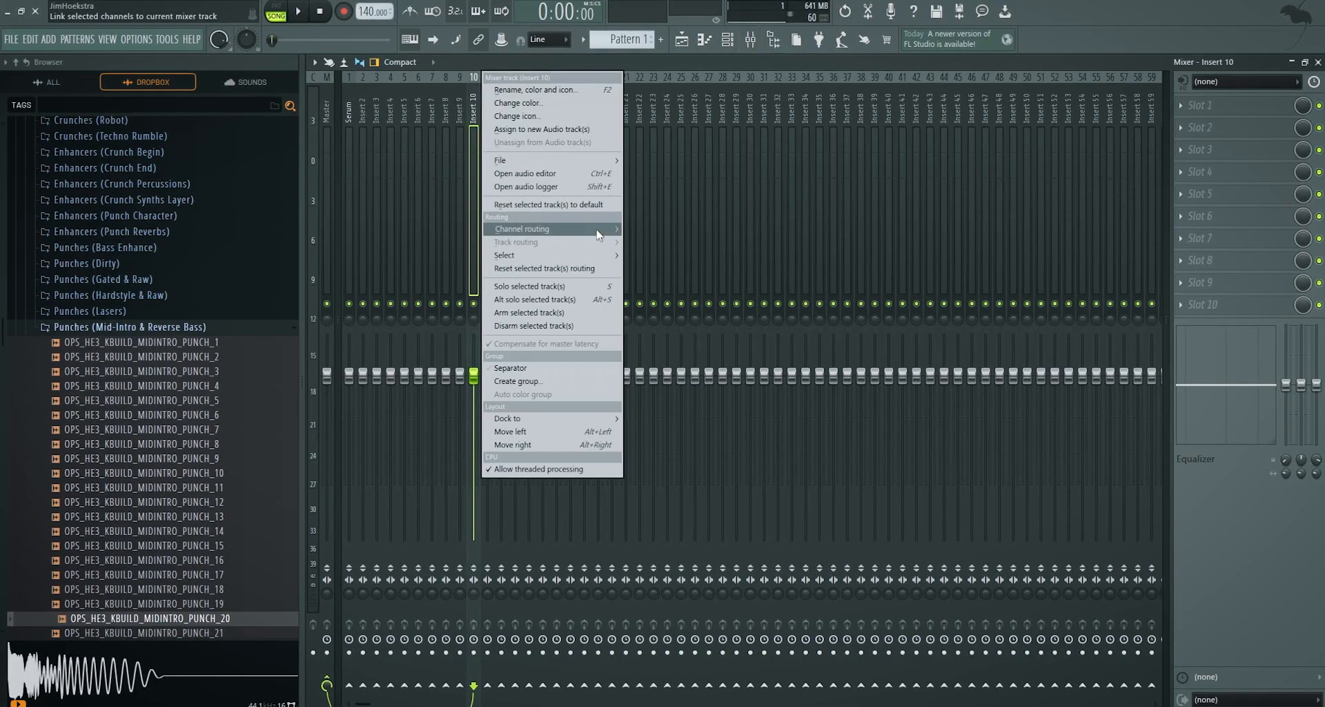
mouse_move(599, 230)
click(641, 230)
click(1201, 312)
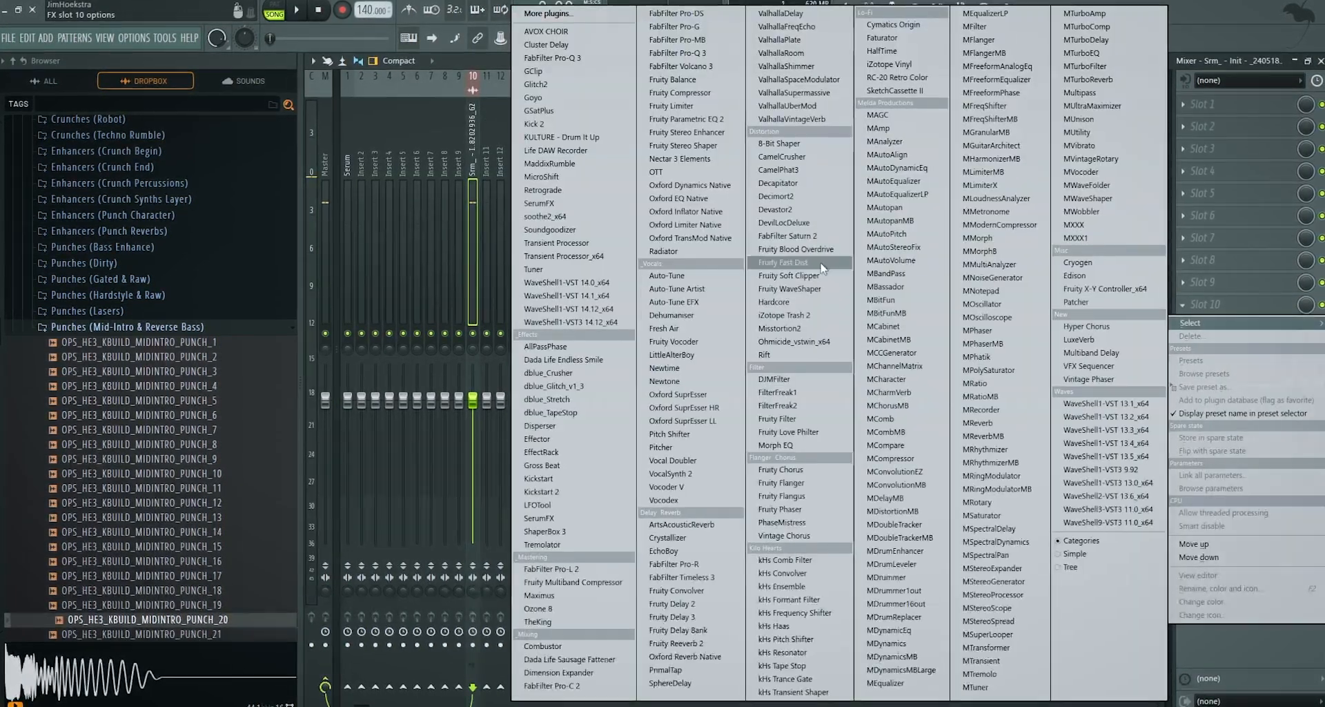
click(683, 211)
Step: Try Fruity WaveShaper in effect slot 9 of the G2 clip's mixer track
click(1186, 304)
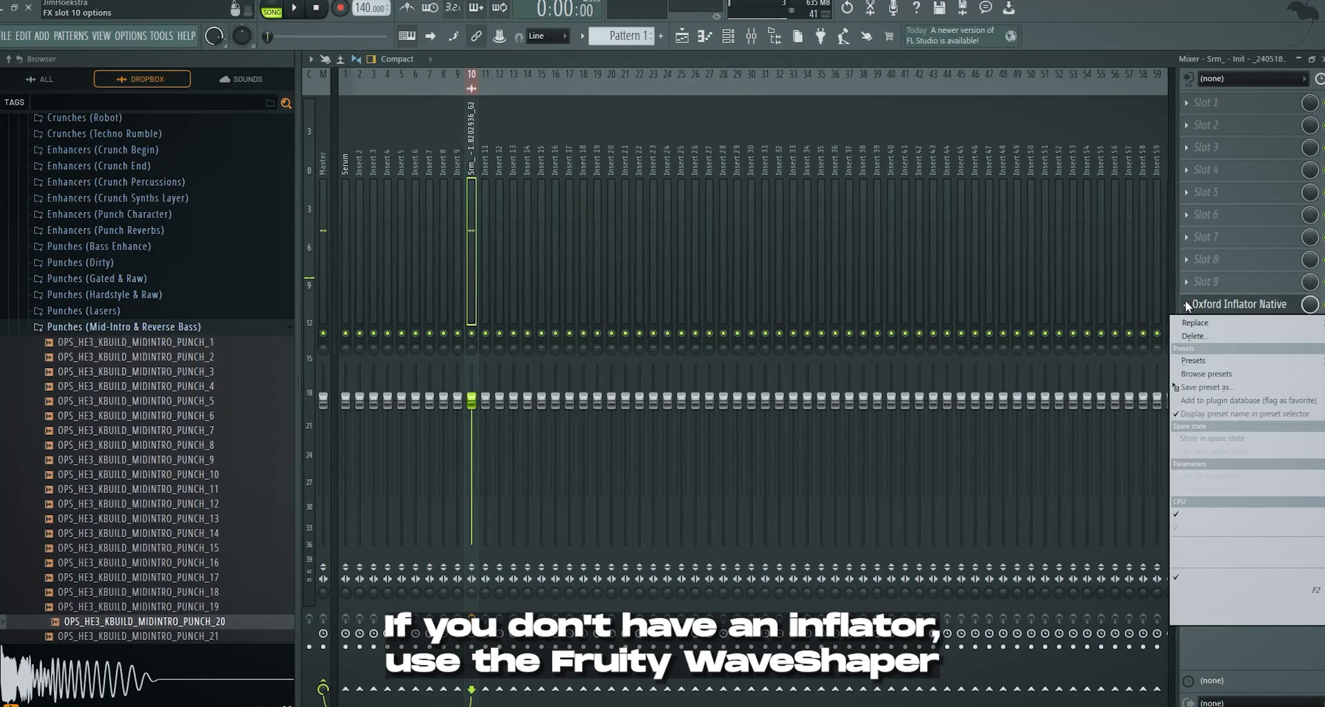
mouse_move(1196, 322)
click(790, 288)
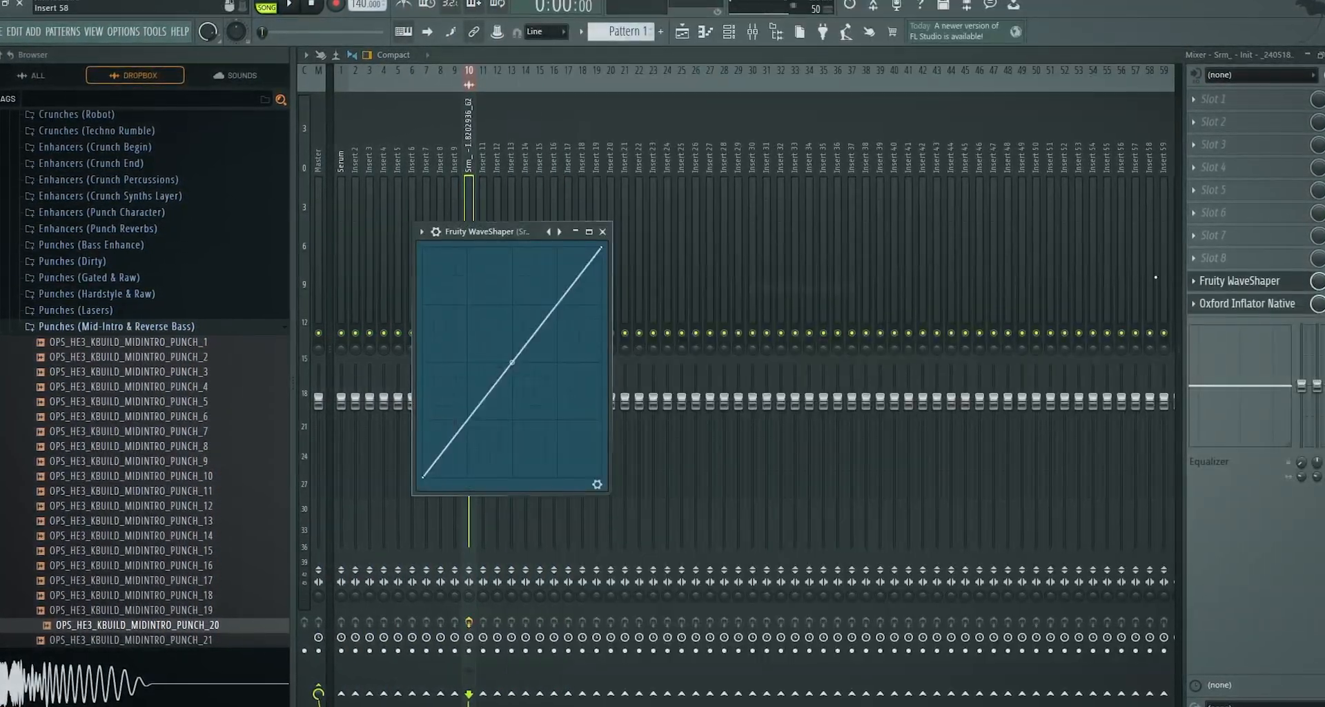
Step: Replace the WaveShaper in effect slot 9 with Fruity Soft Clipper
click(1191, 281)
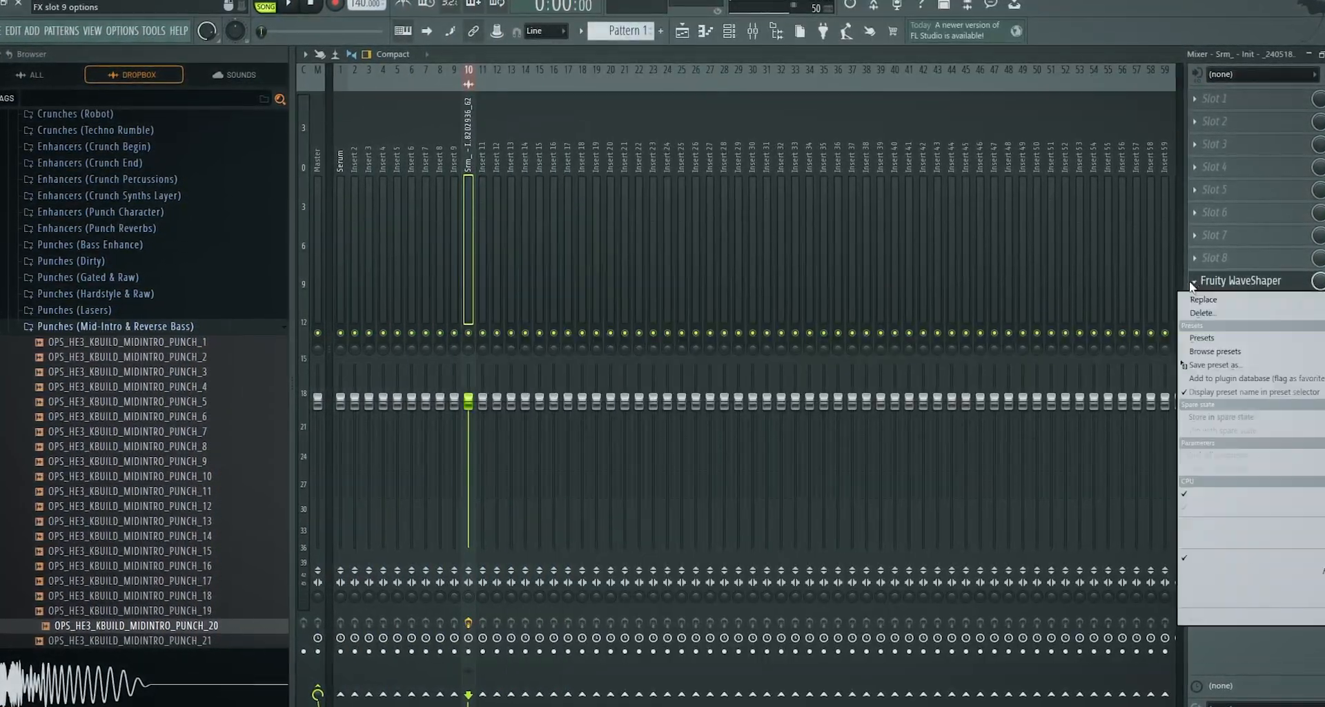
mouse_move(1207, 301)
click(783, 274)
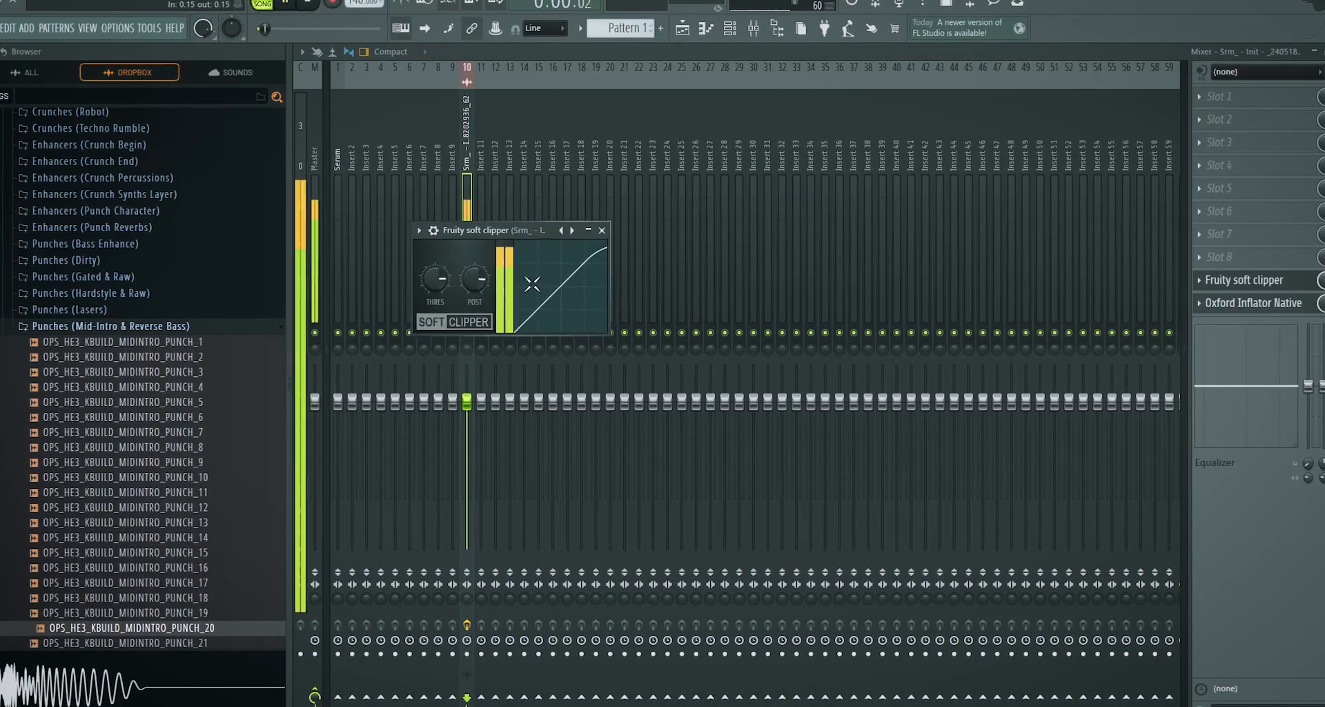
Step: Load Fruity Parametric EQ 2 in slot 7 and boost treble bands 3 and 4 while slightly cutting band 5
click(1225, 235)
mouse_move(1238, 254)
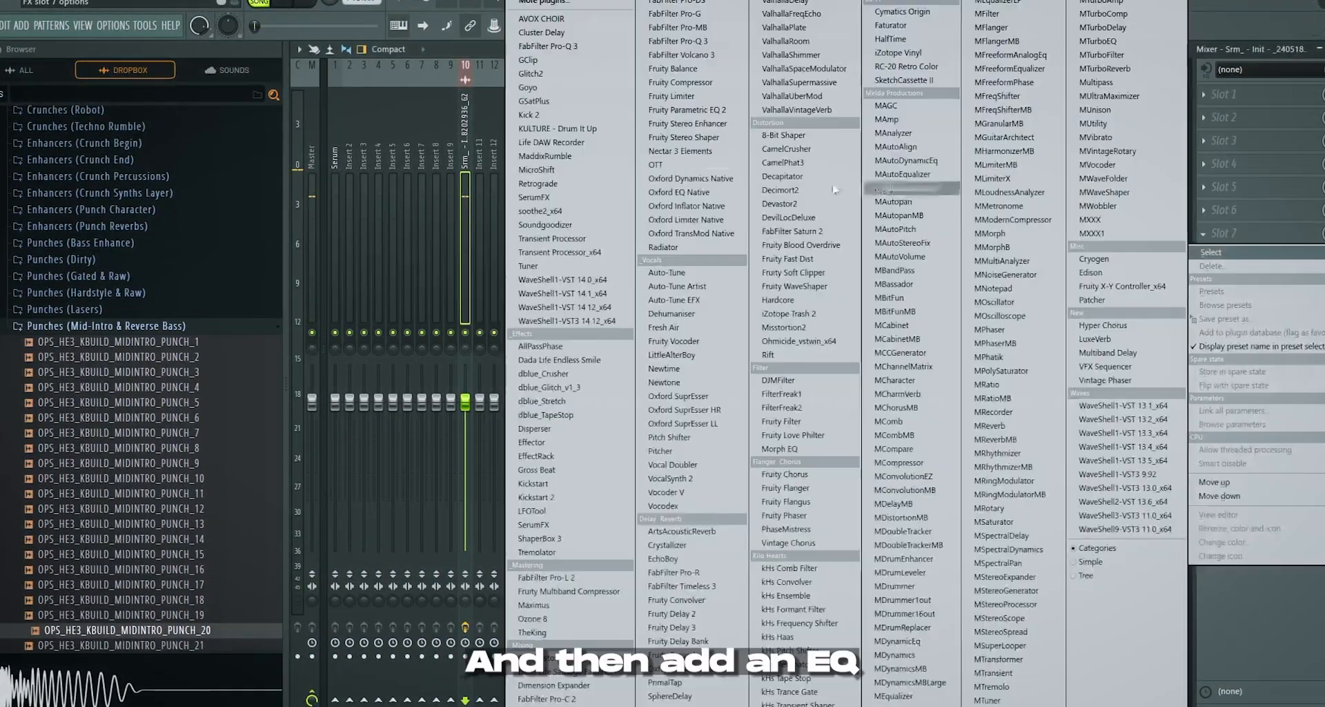
click(690, 110)
drag(559, 313, 716, 277)
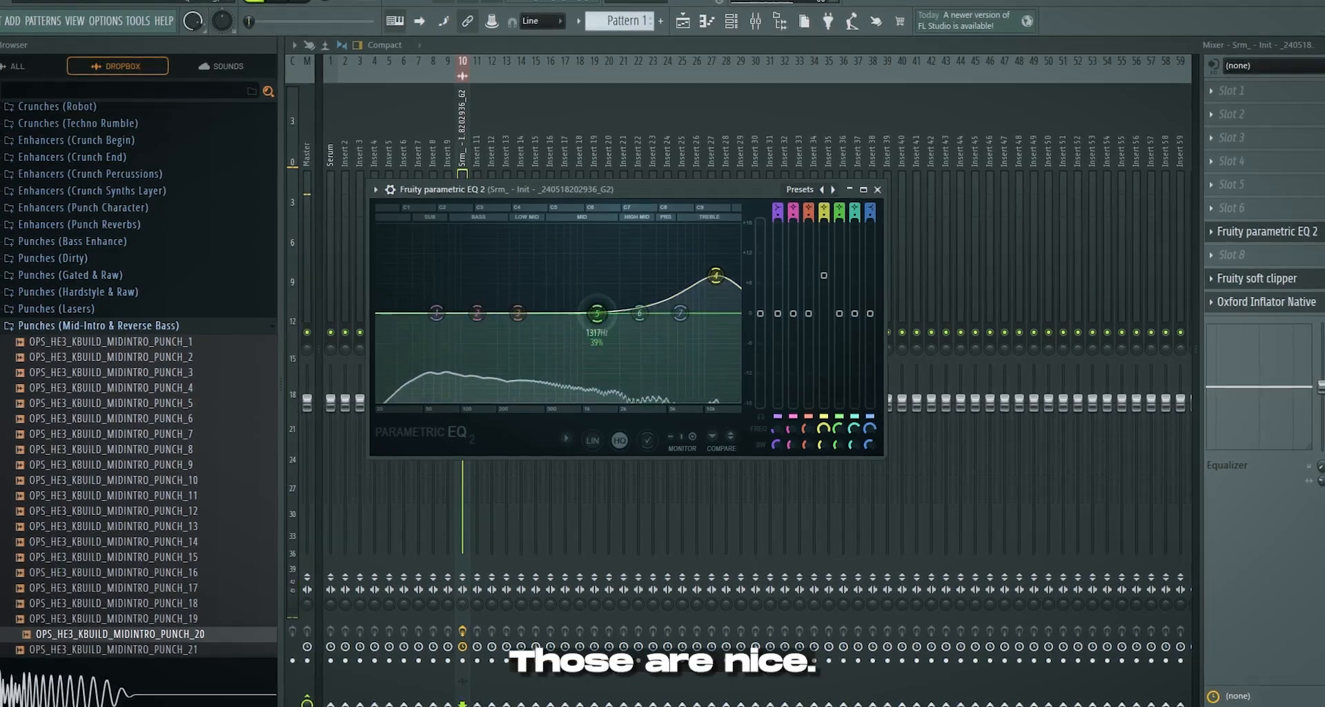
drag(598, 312, 507, 324)
drag(618, 254, 649, 256)
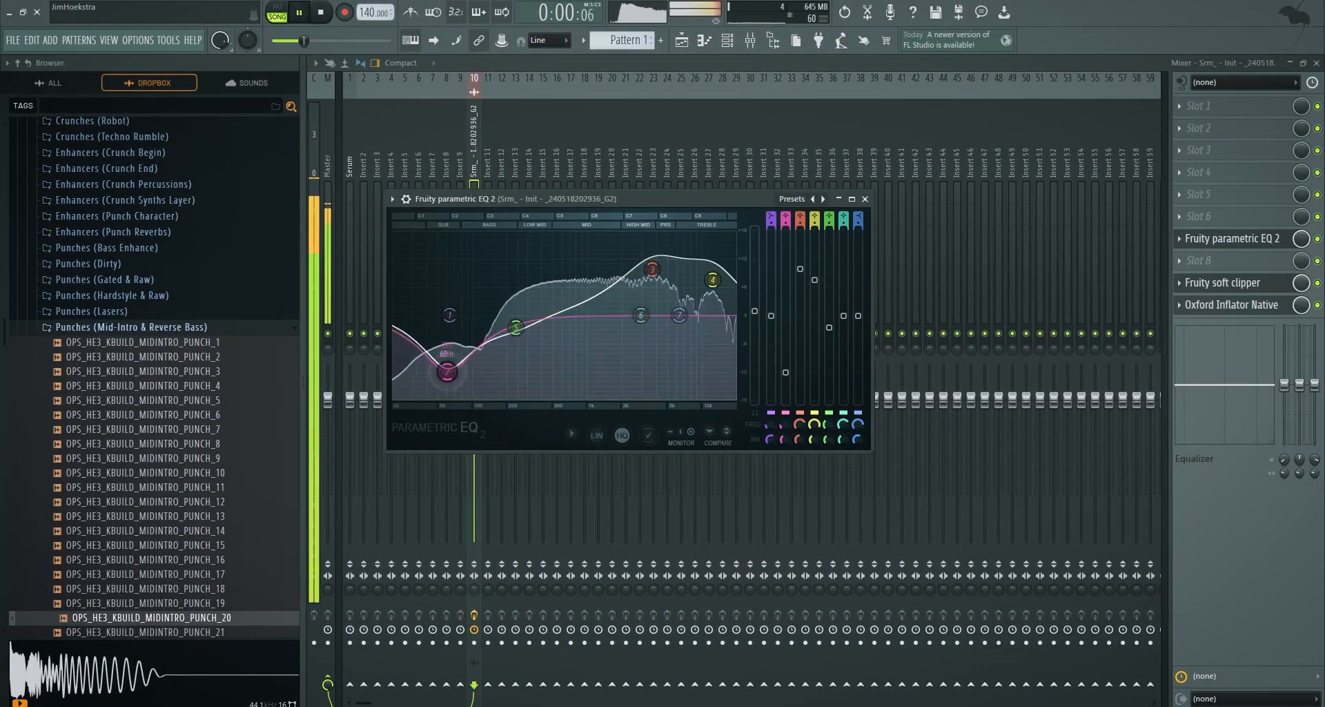
Step: Audition bass changes on EQ band 2 around 51 Hz, from an 18 dB boost to a cut
drag(437, 303, 439, 316)
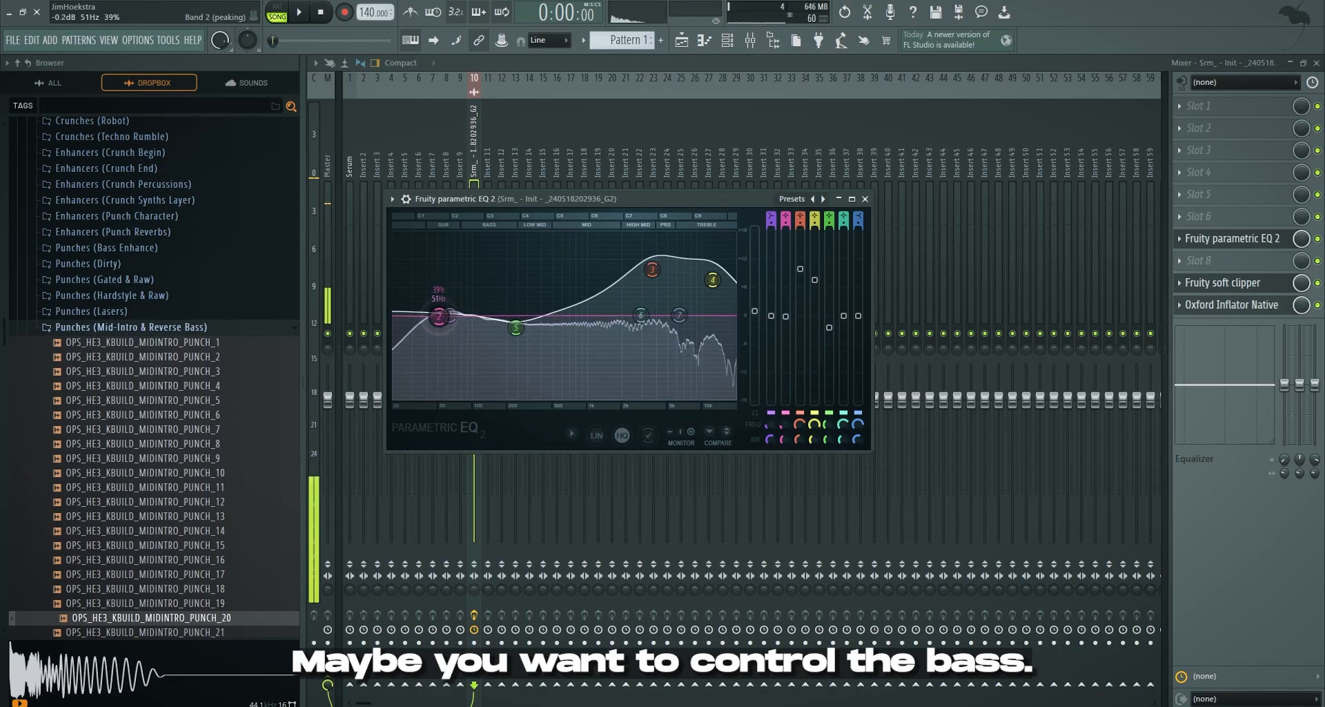
drag(433, 266, 437, 242)
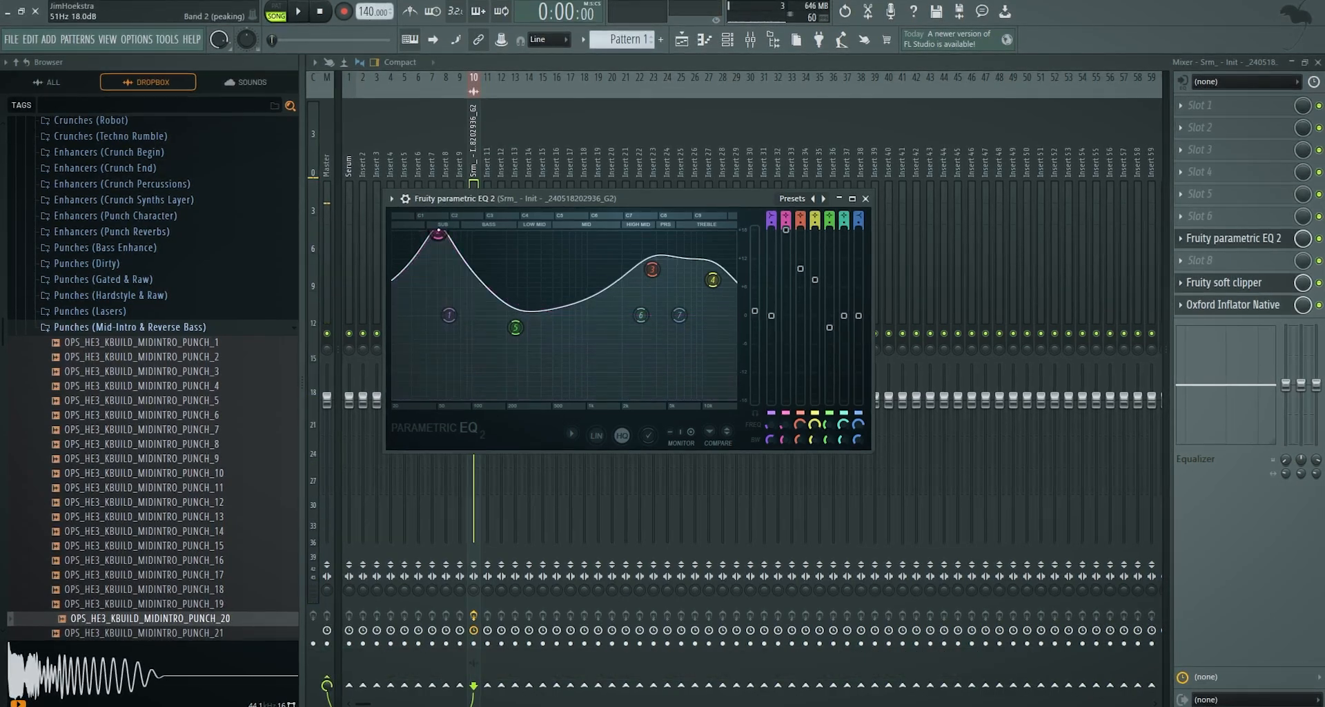
key(space)
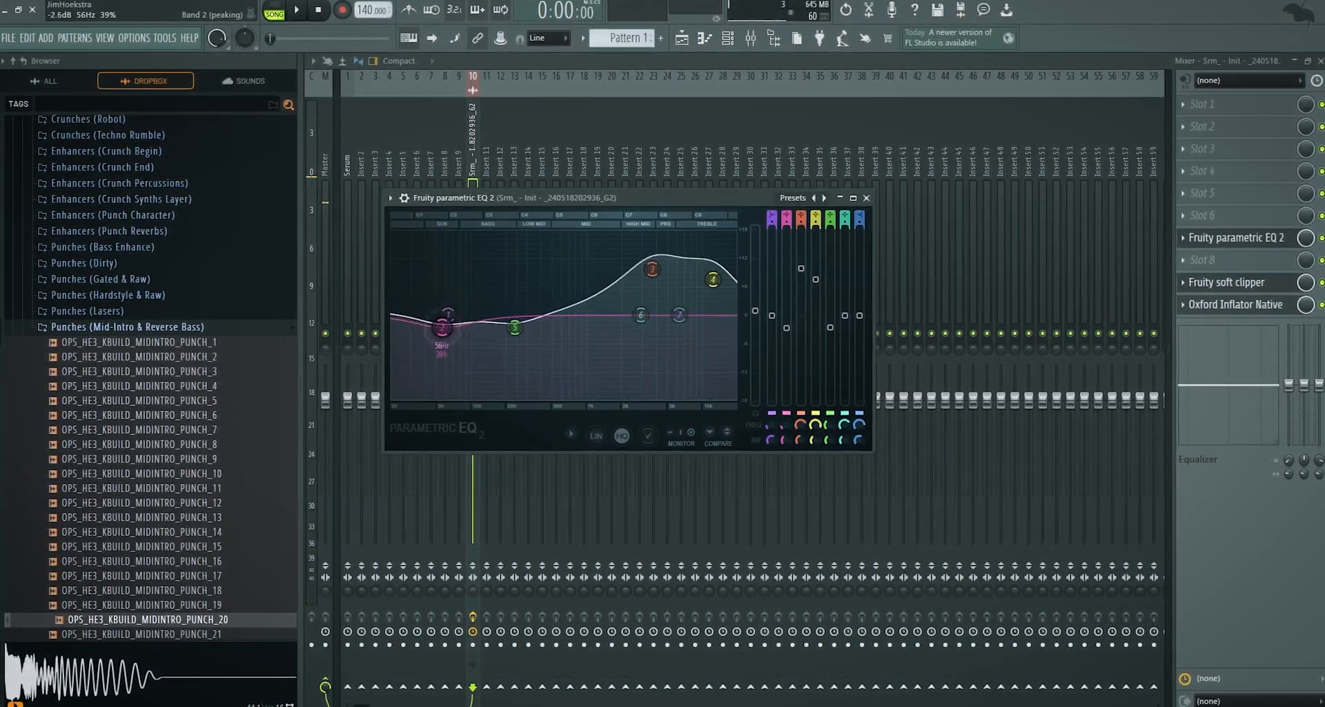
key(space)
drag(433, 370, 438, 388)
key(space)
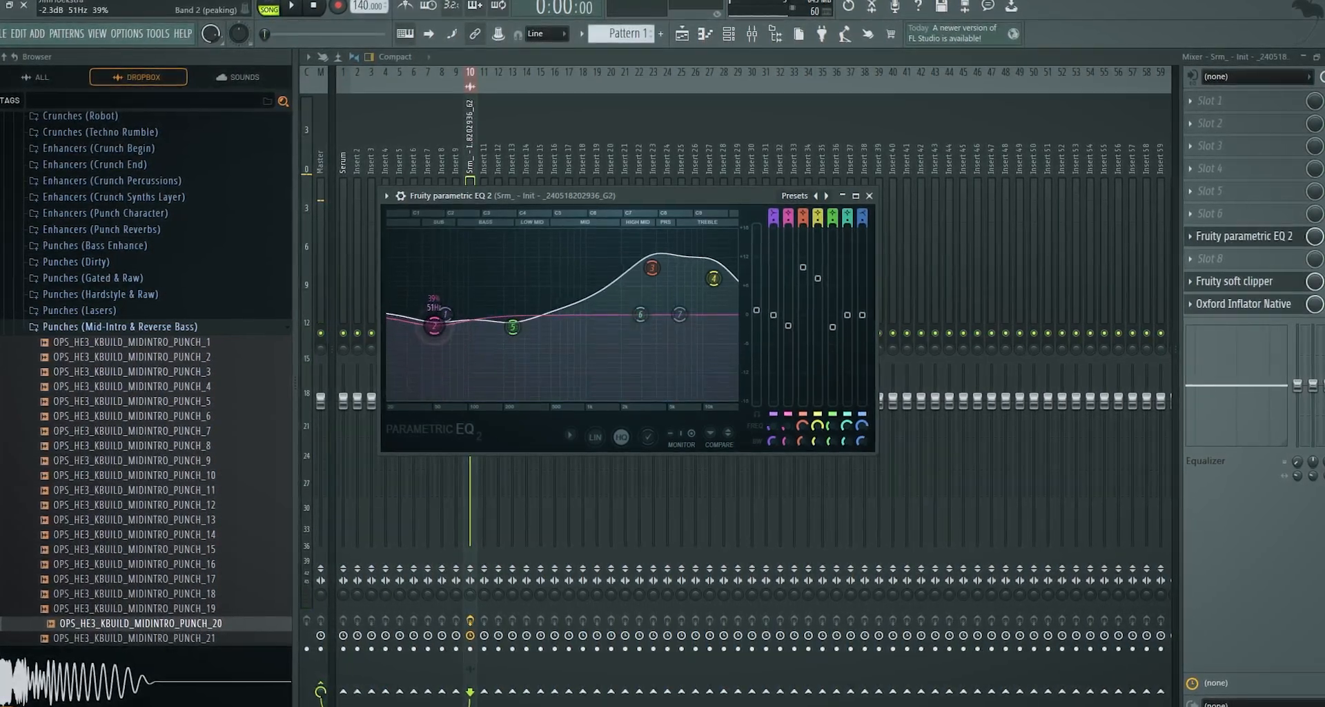
key(space)
Step: Audition an 11.5 dB low-mid cut at 266 Hz on EQ band 5 and bring the band back to a slight cut
drag(434, 325, 516, 365)
key(space)
key(space)
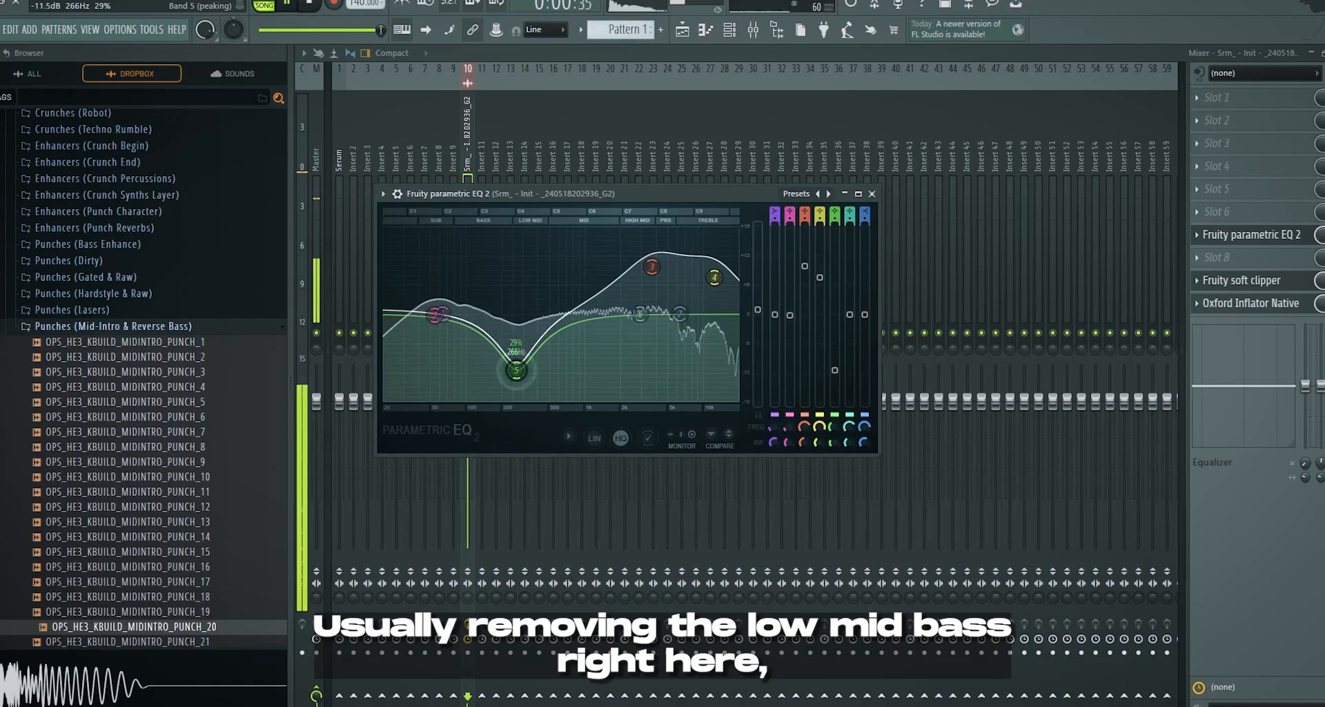
key(space)
drag(516, 370, 513, 323)
key(space)
key(space)
key(space)
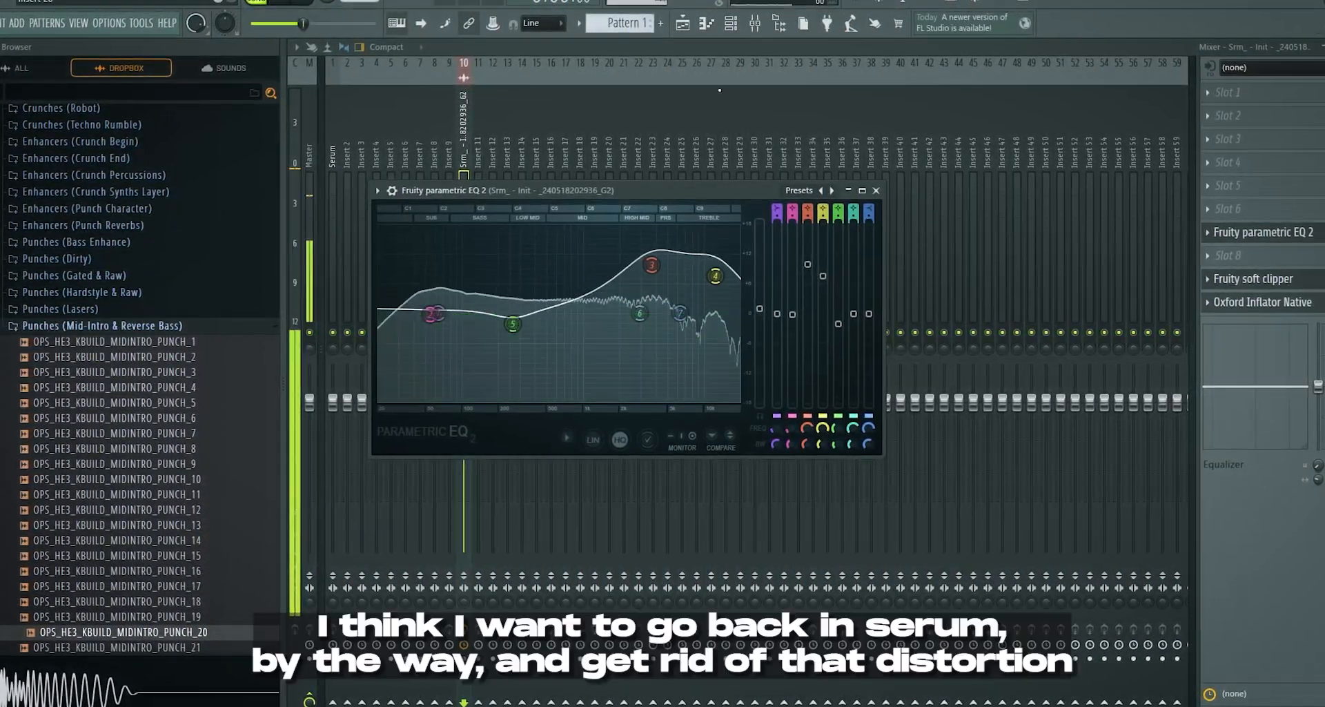
key(space)
Step: Reduce the distortion in Serum's effects and place the newly rendered G2 punch on playlist Track 1
click(730, 26)
click(358, 564)
click(384, 551)
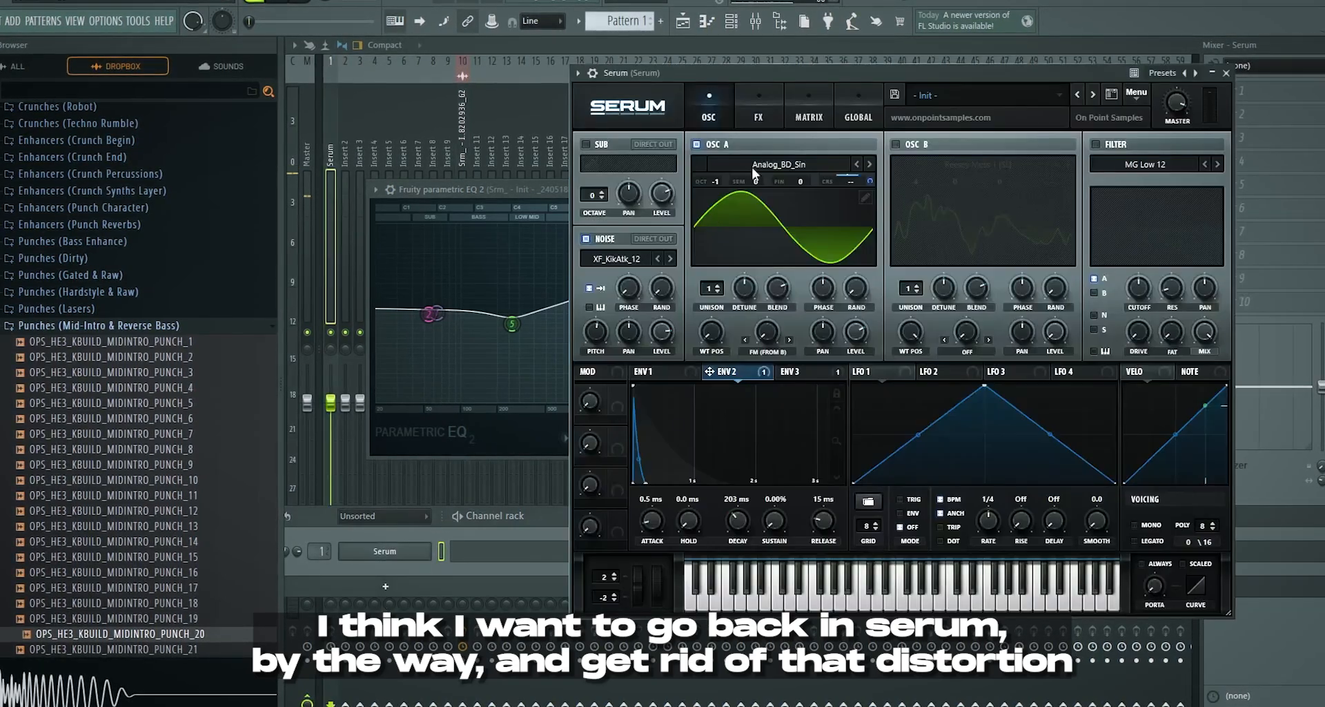
click(758, 111)
drag(1057, 220, 1057, 215)
drag(695, 22, 638, 102)
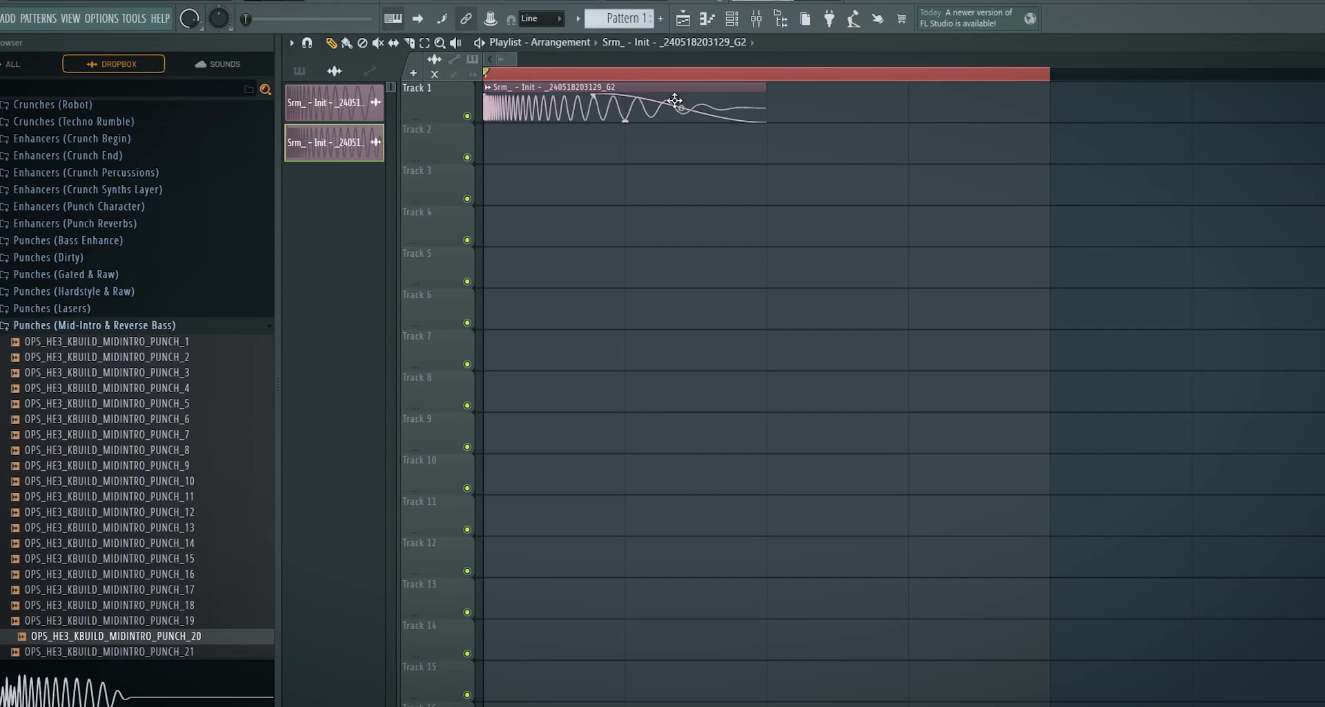
Step: Audition the new punch clip and adjust its Pogo effect in the sample settings
key(space)
double_click(671, 98)
click(583, 286)
key(space)
key(space)
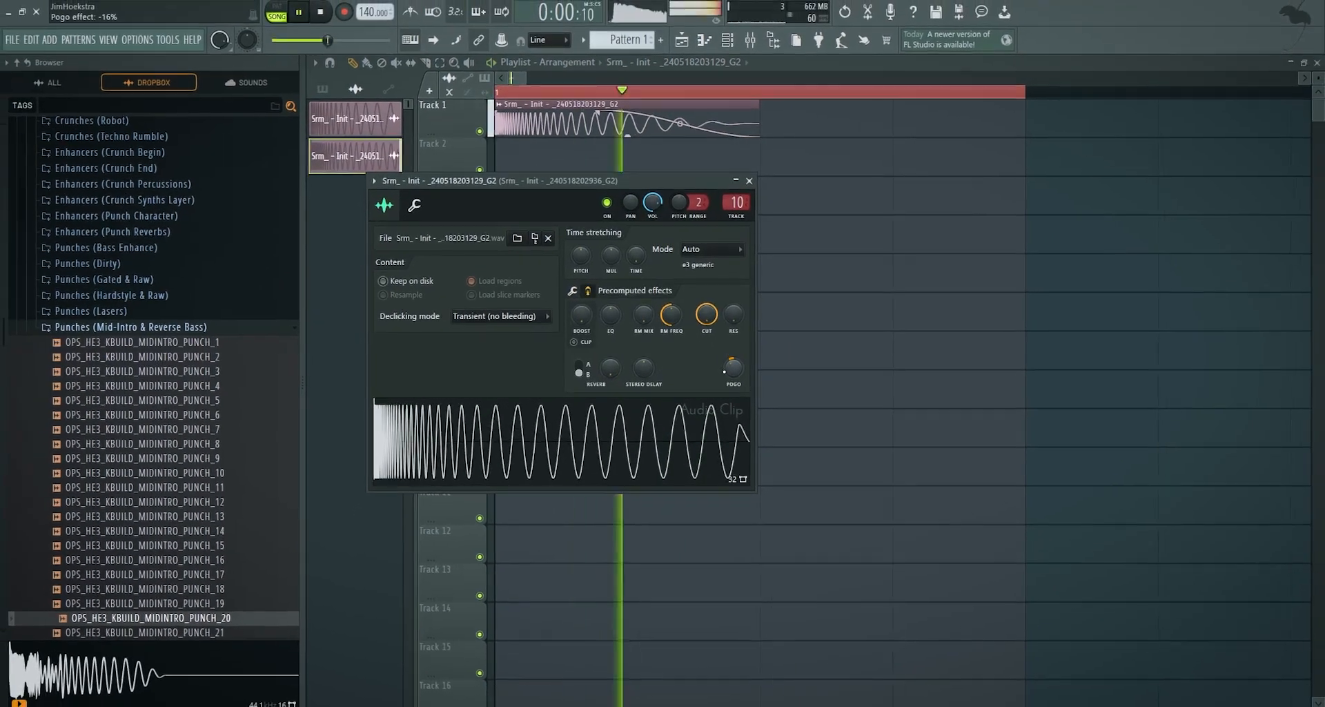
key(space)
drag(738, 369, 738, 374)
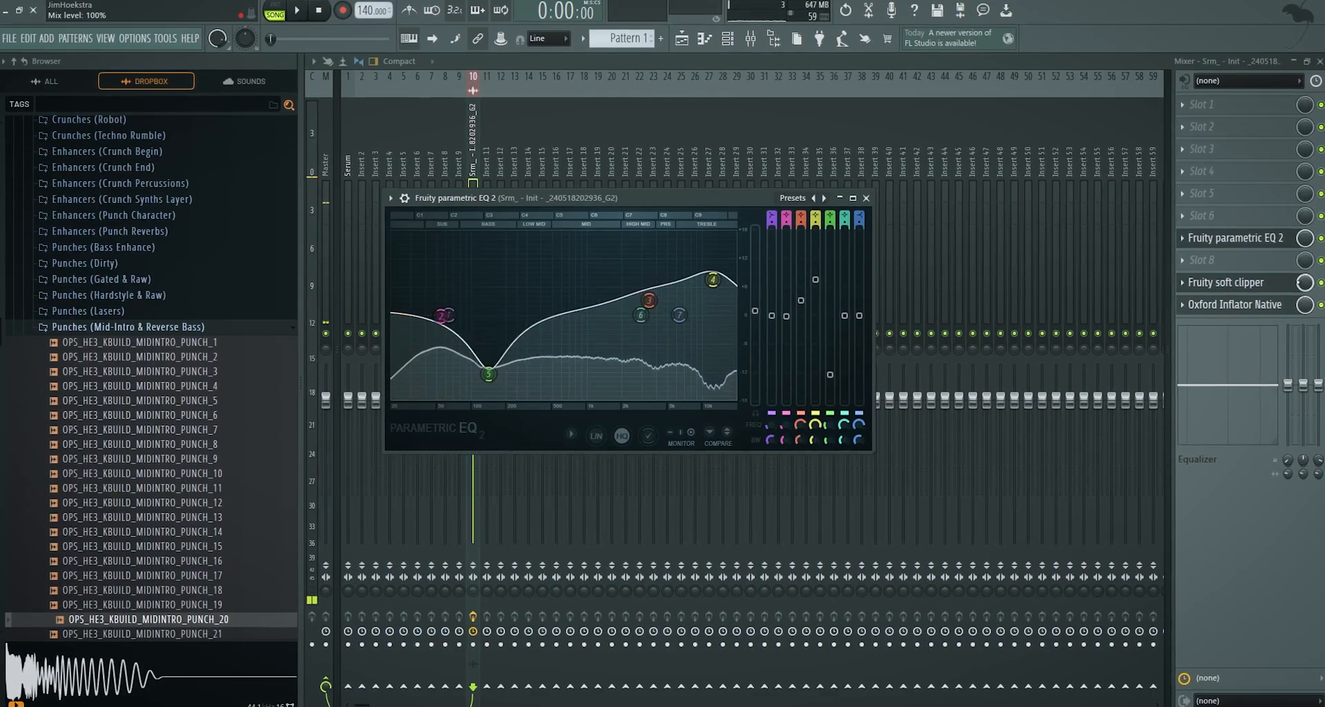
Step: Compare the kick with the Oxford Inflator effect at 0 and at 100, checking Fruity Soft Clipper, and leave the effect at 100
click(1229, 306)
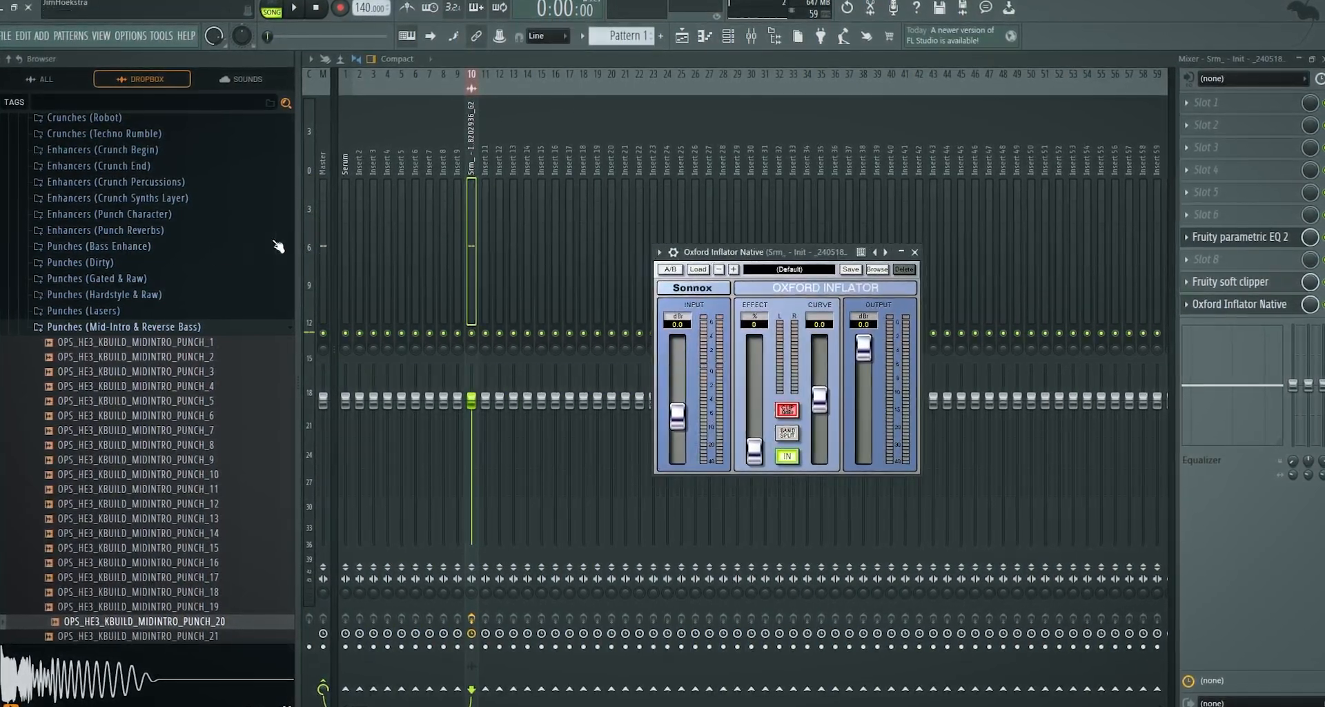
click(1256, 304)
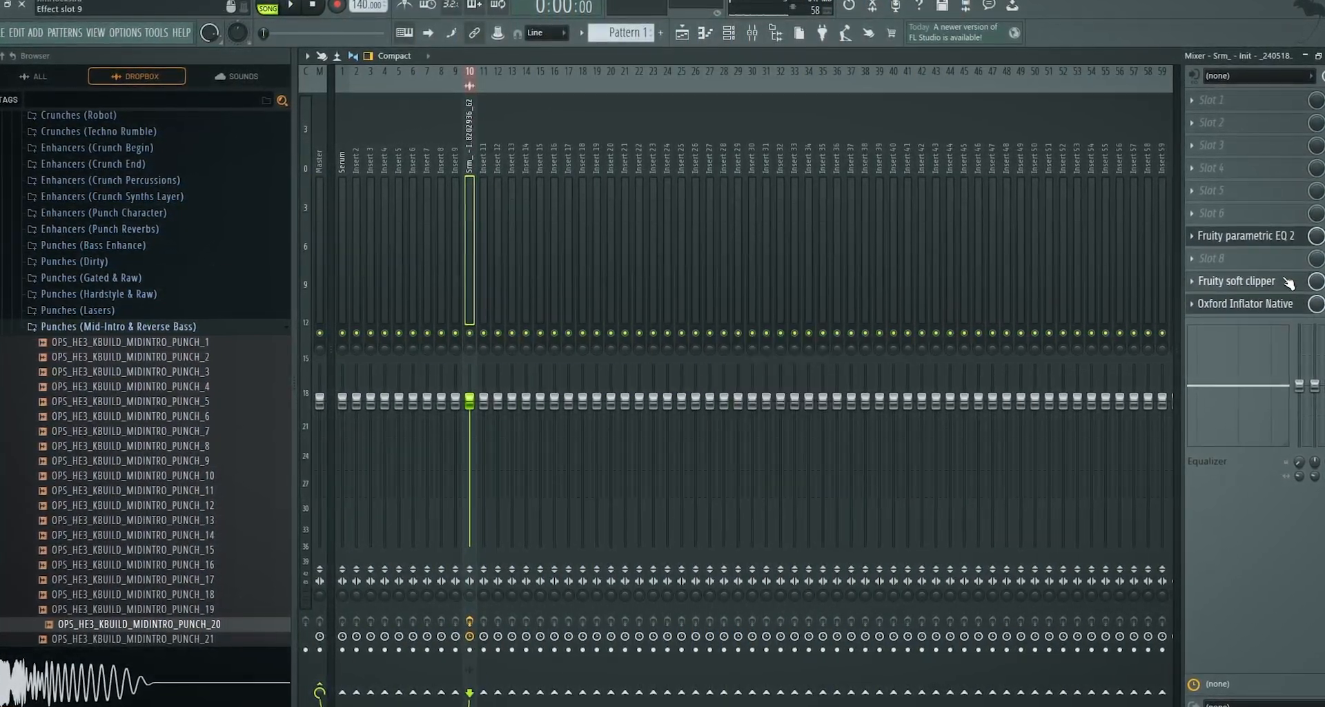
click(1288, 283)
key(space)
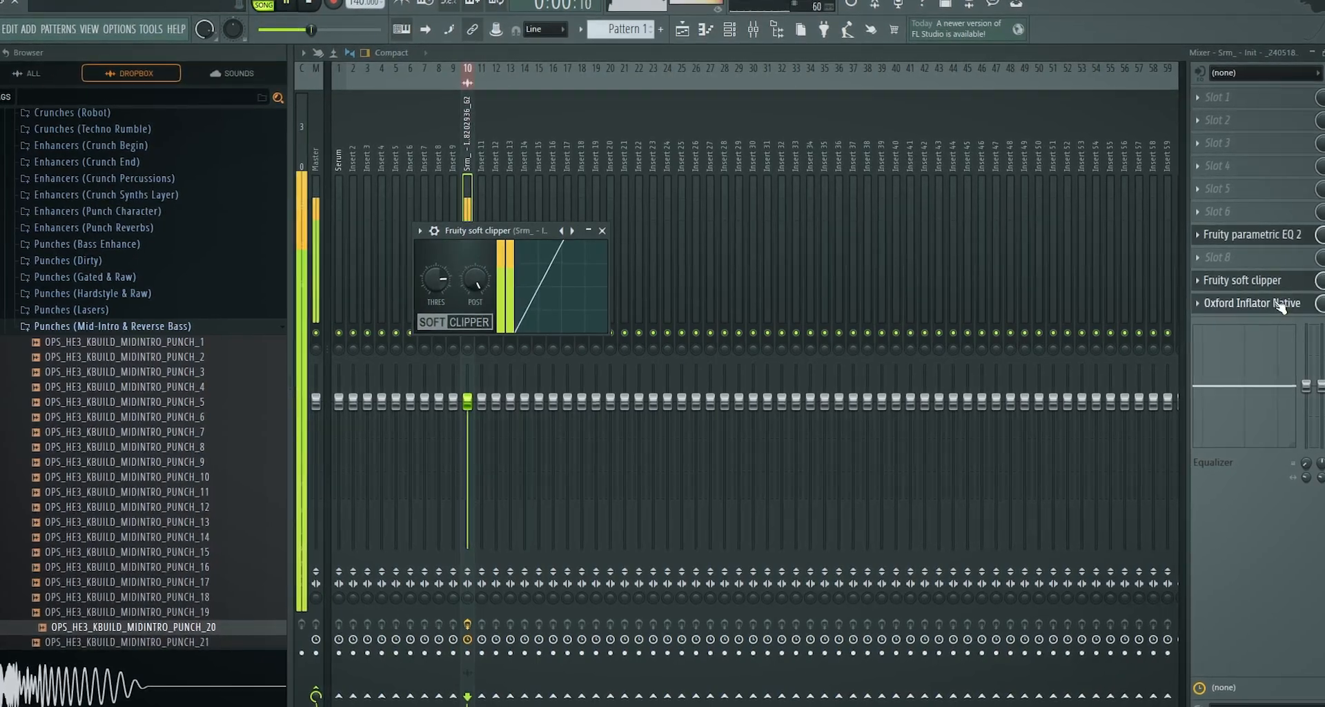
click(1280, 307)
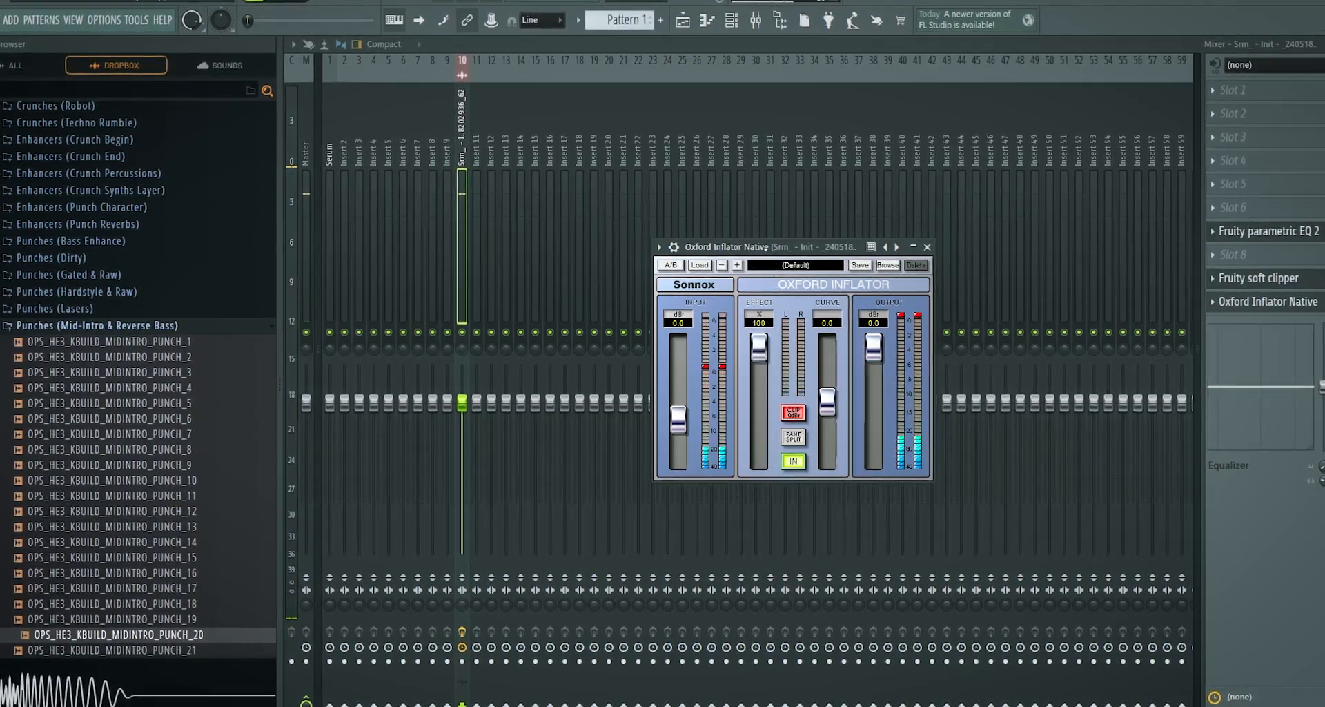
Step: Set EQ band 5 to a moderate cut at 166 Hz and adjust Fruity Soft Clipper's post gain
click(1268, 230)
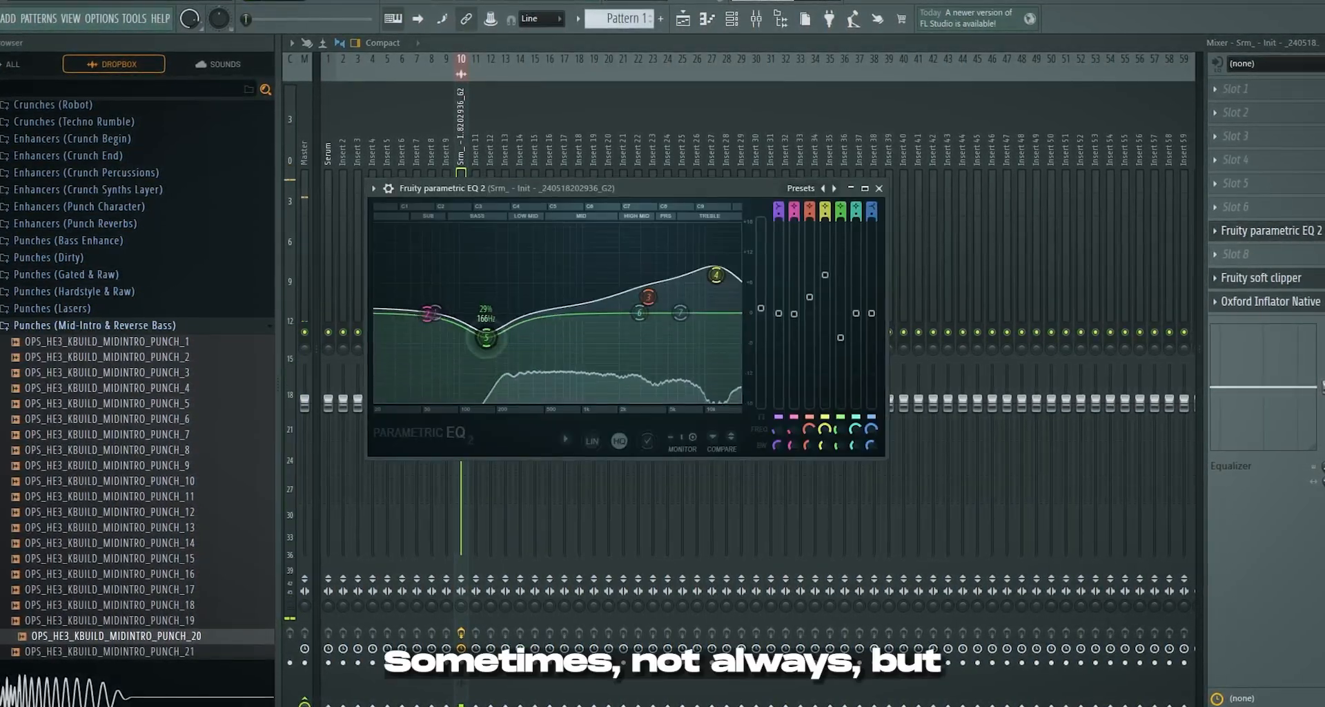
key(space)
click(1317, 276)
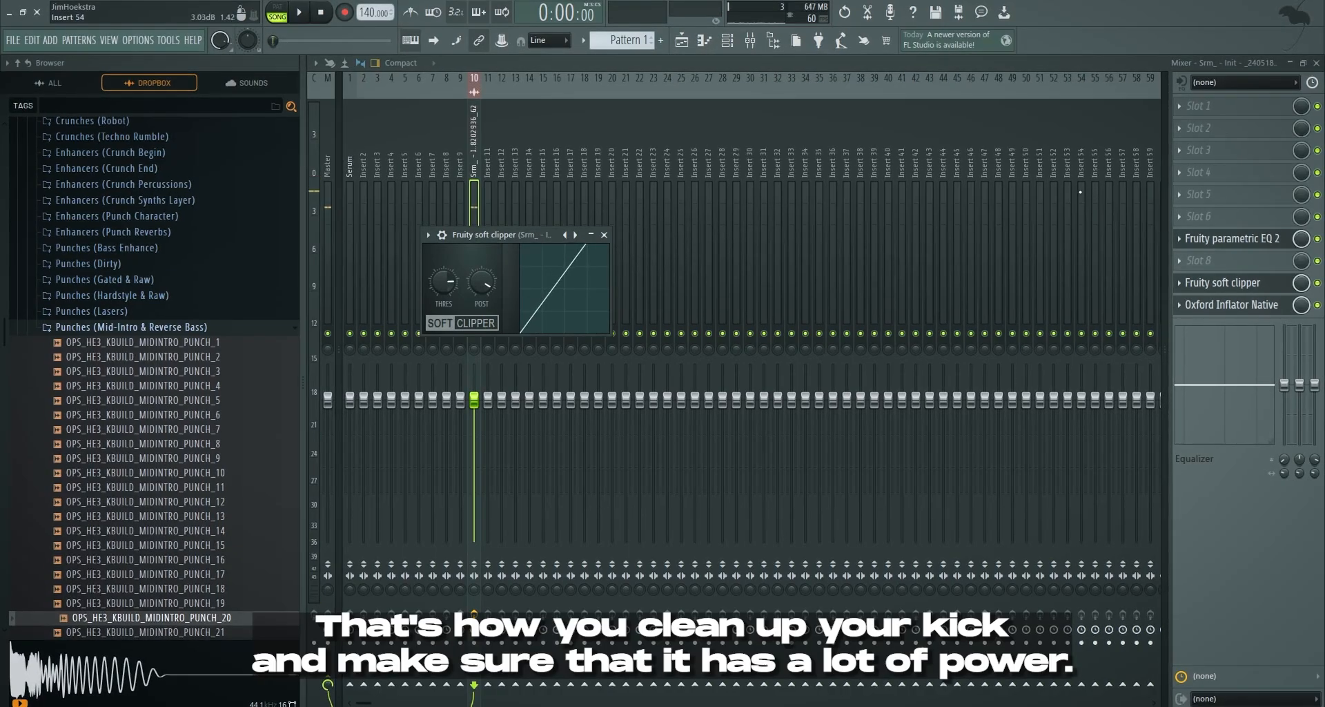
Step: Load Disperser in effect slot 5, replacing the mistakenly chosen Effector
click(1199, 194)
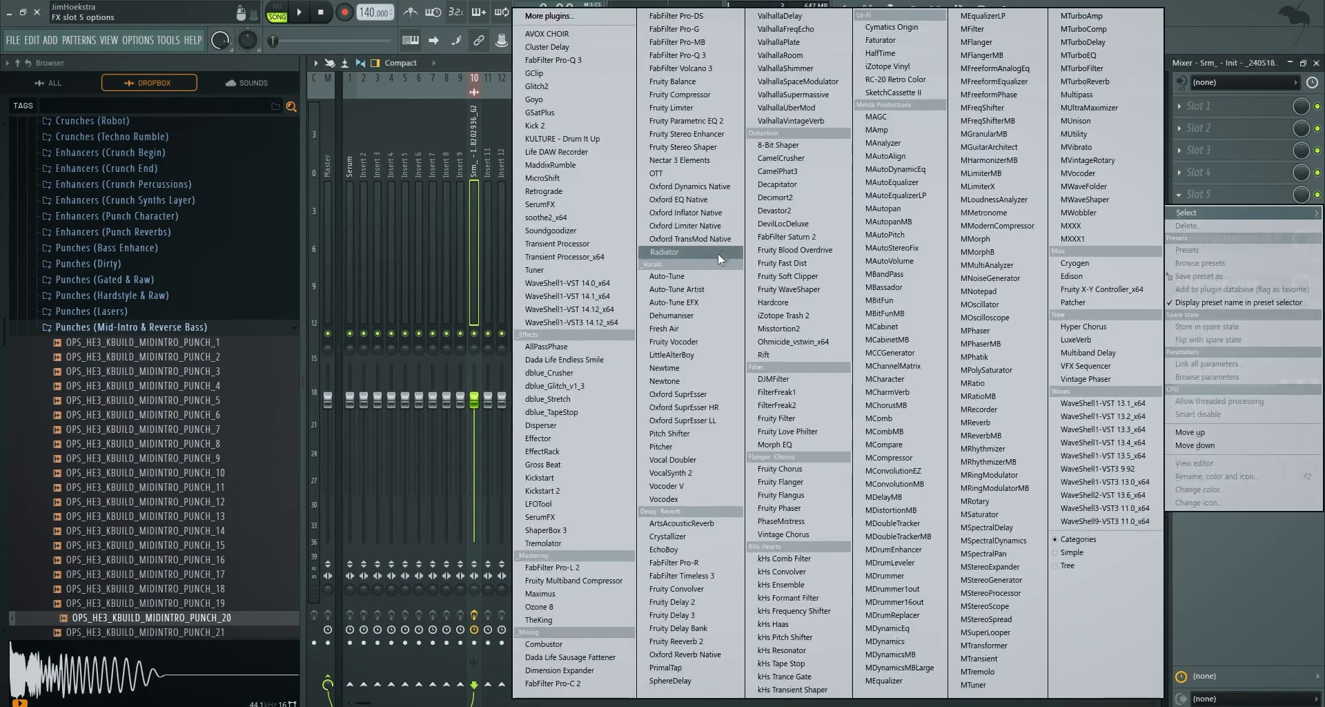
click(574, 438)
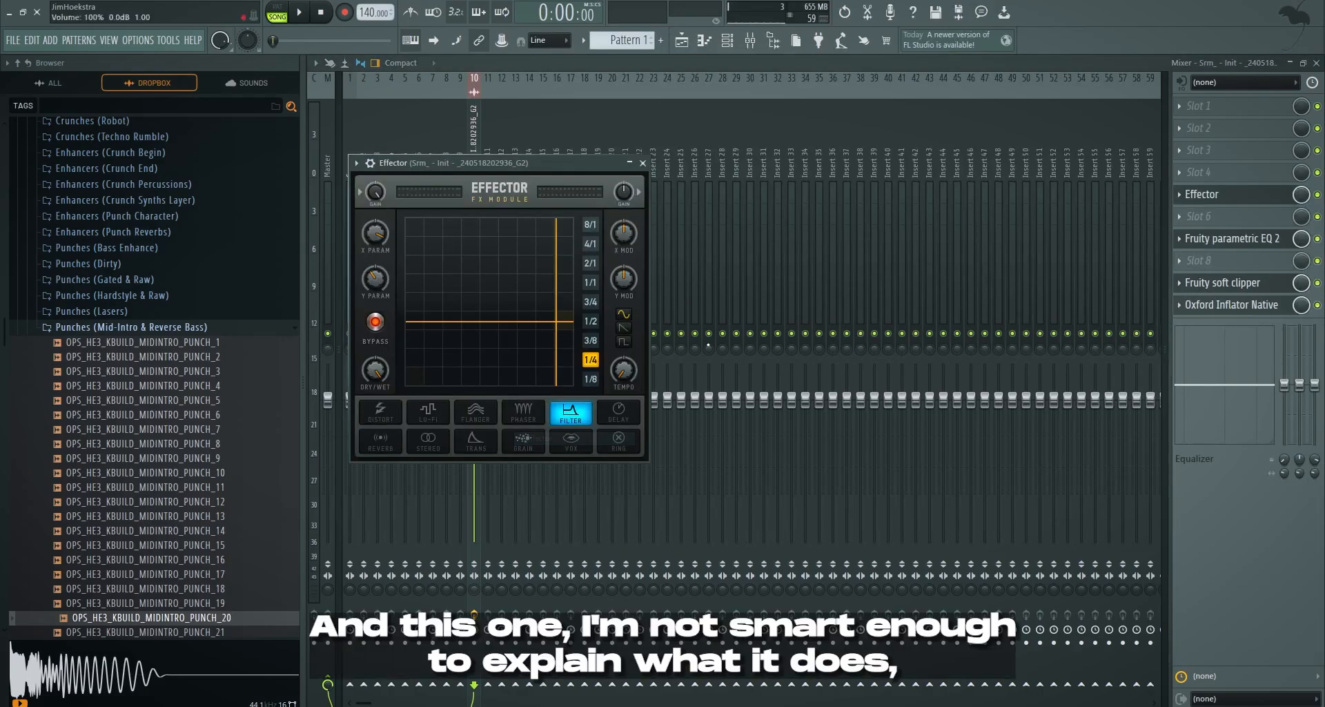
click(1178, 195)
mouse_move(1188, 213)
click(577, 425)
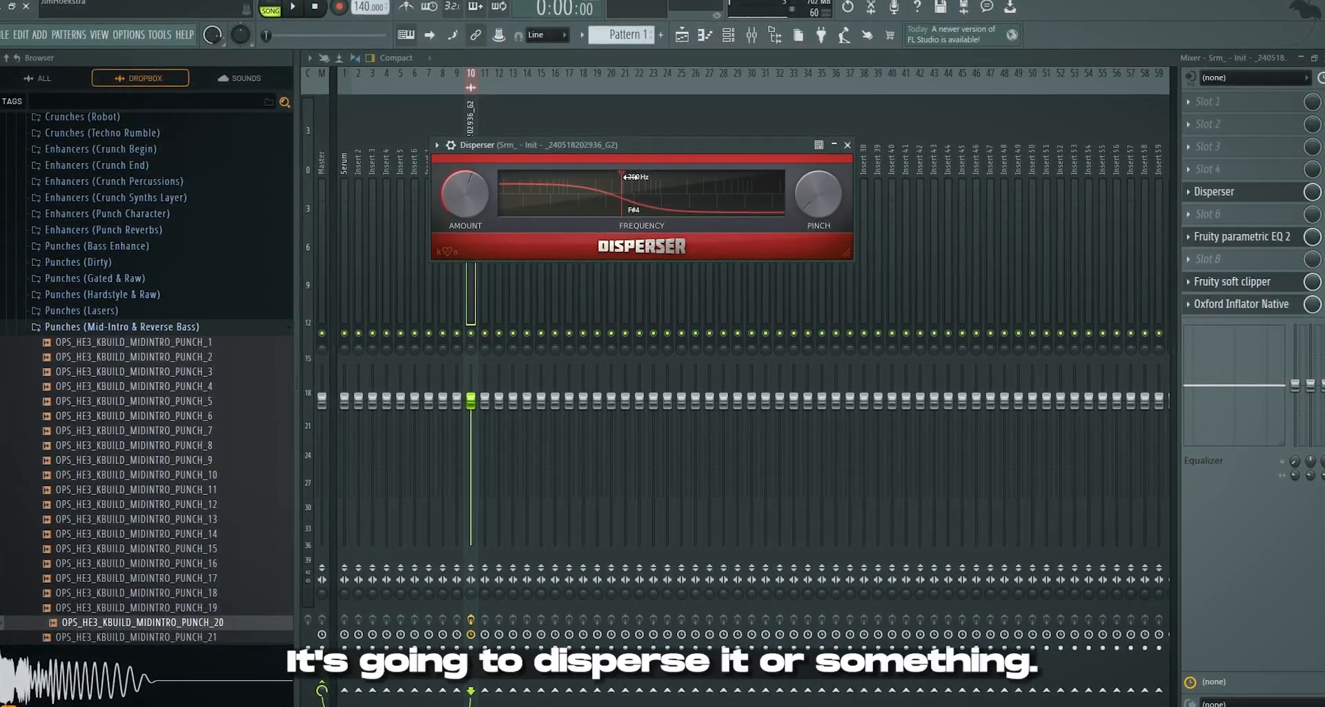
Step: Audition the kick through Disperser, raising the amount and bringing the frequency down to 33.2 Hz
key(space)
key(space)
click(1251, 191)
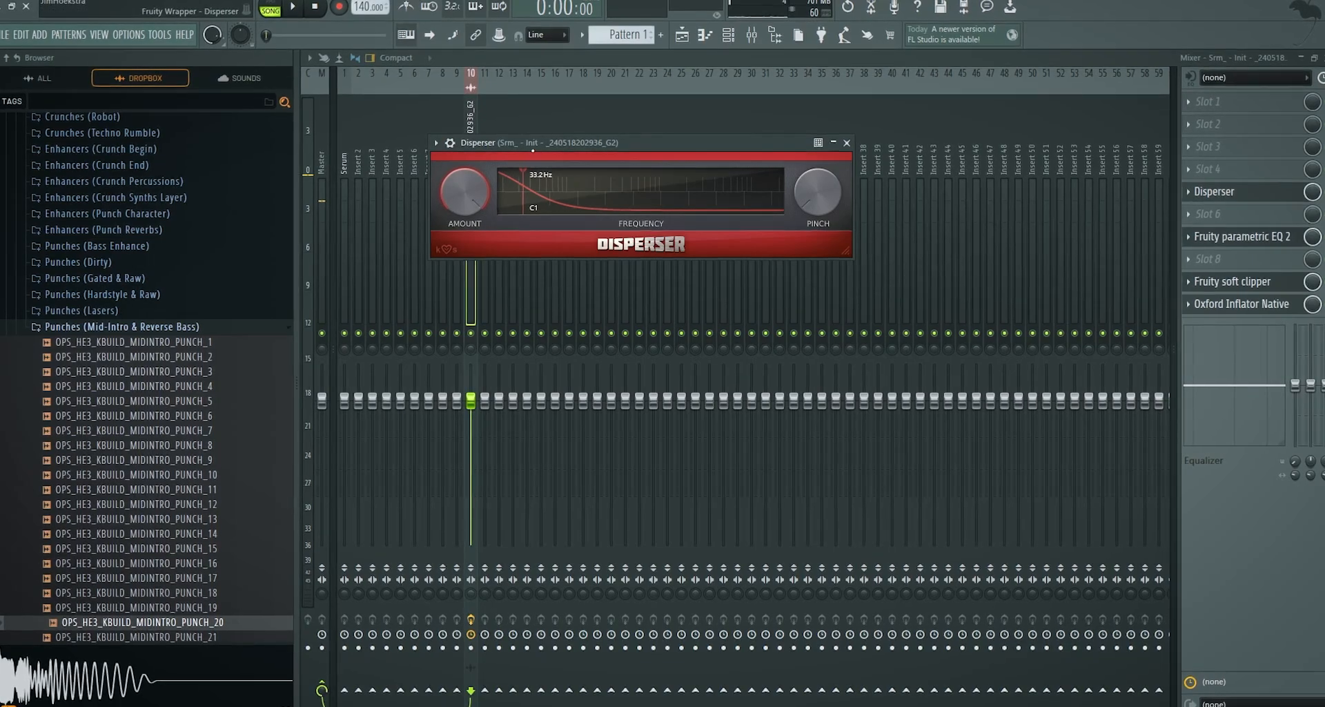
key(space)
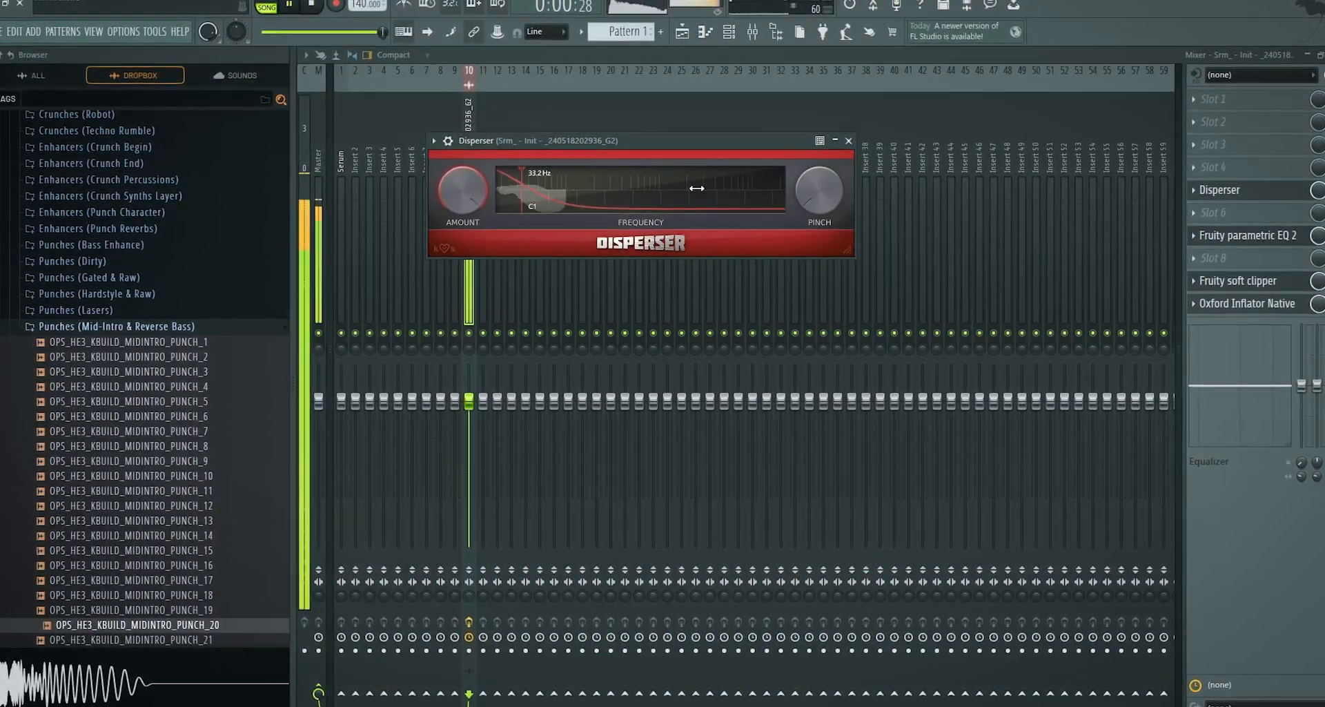
Step: Load Edison, position it in slot 5 directly after Disperser, and record the processed kick
click(1221, 143)
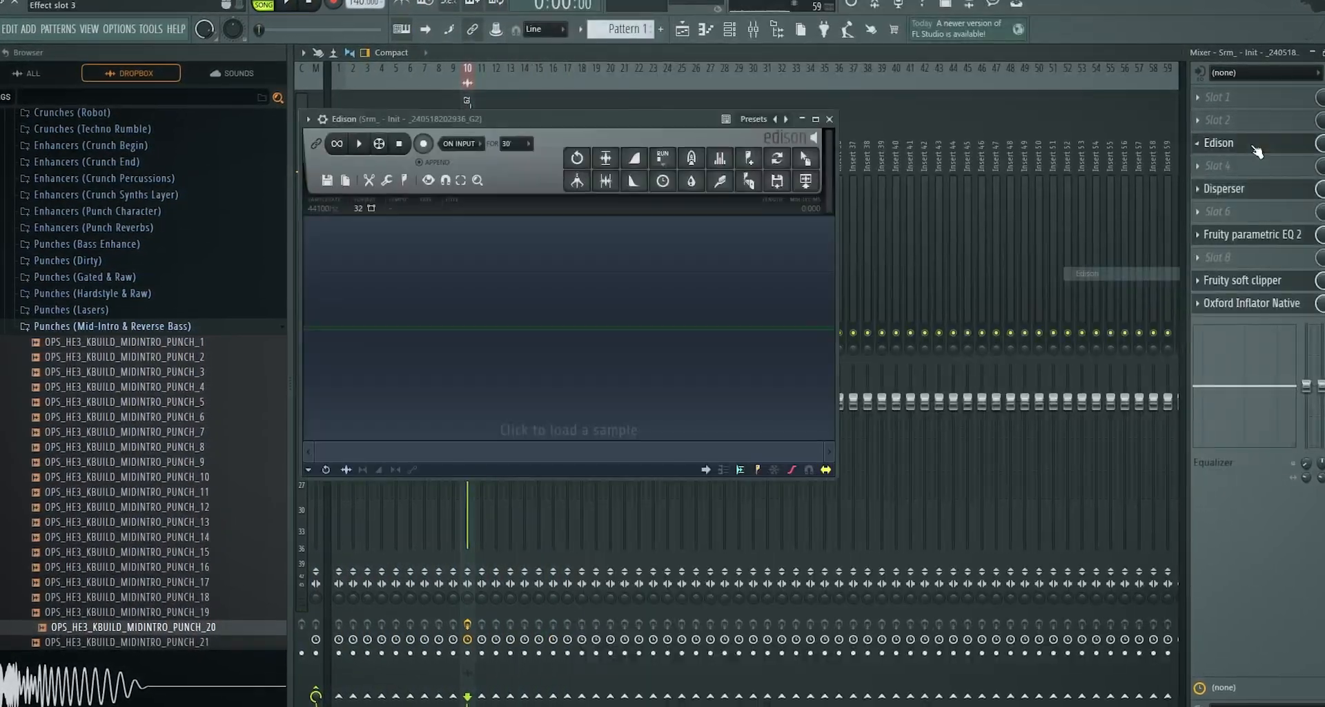
scroll(1258, 151, down, 4)
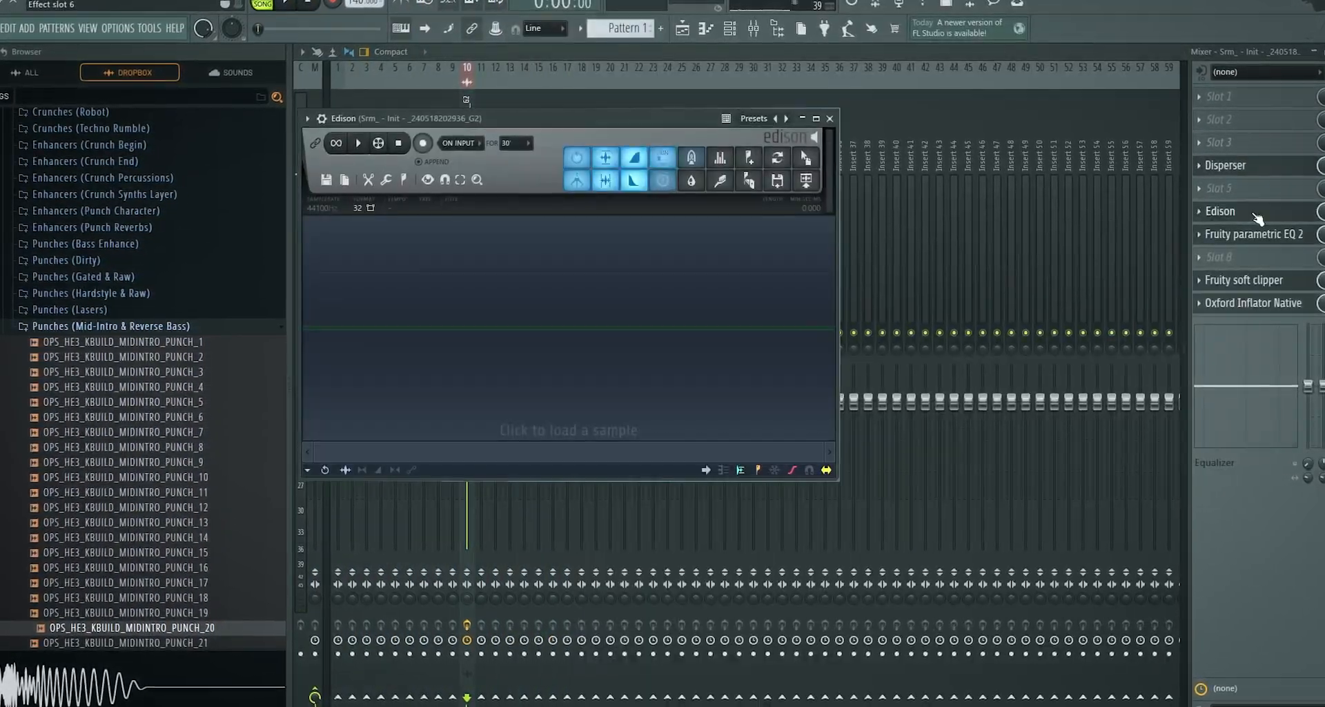
scroll(1259, 240, up, 2)
click(421, 142)
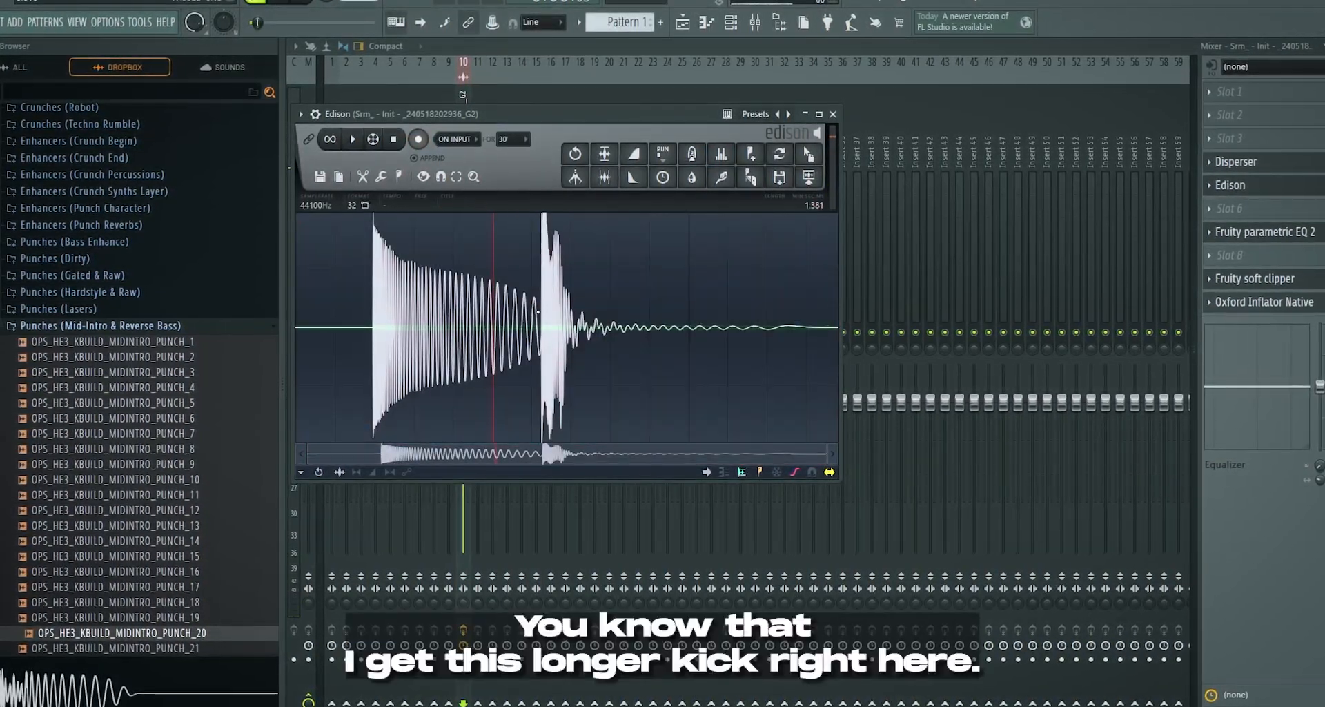
Step: Delete the second hit from the Edison recording, place the kick on playlist Track 3, and select that time range for looping
drag(541, 303, 848, 338)
key(Delete)
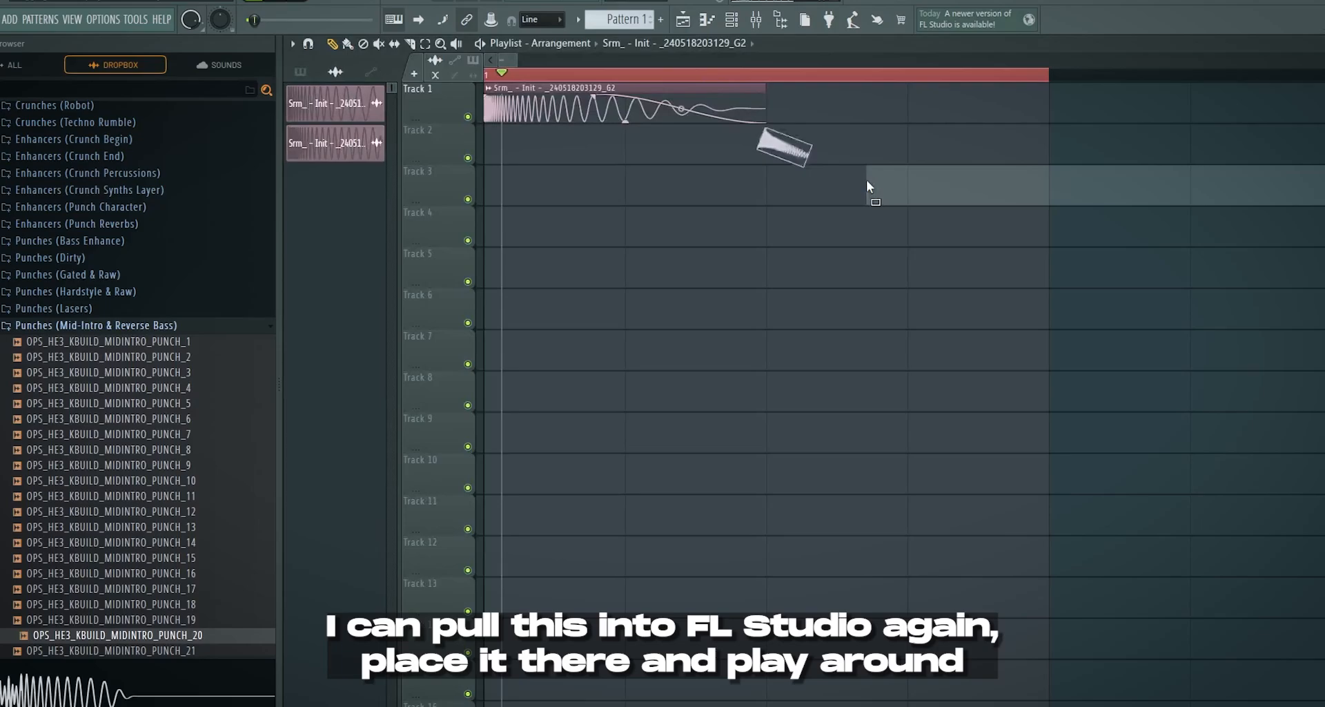
drag(867, 180, 864, 178)
scroll(715, 181, down, 3)
drag(715, 181, 783, 185)
scroll(783, 185, up, 2)
drag(671, 77, 934, 85)
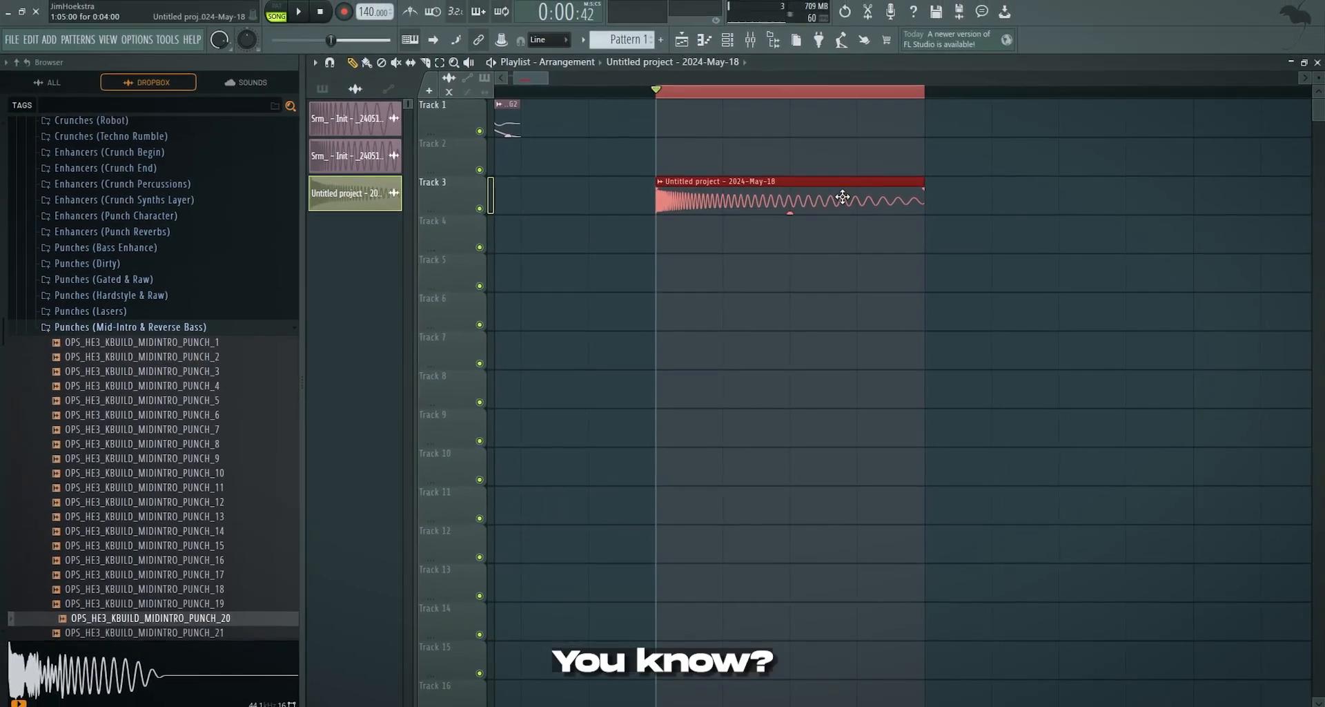
Step: Audition the recorded kick on Track 3 and shorten its clip to half the length, 0:02:00
double_click(849, 191)
key(space)
drag(1006, 184, 856, 184)
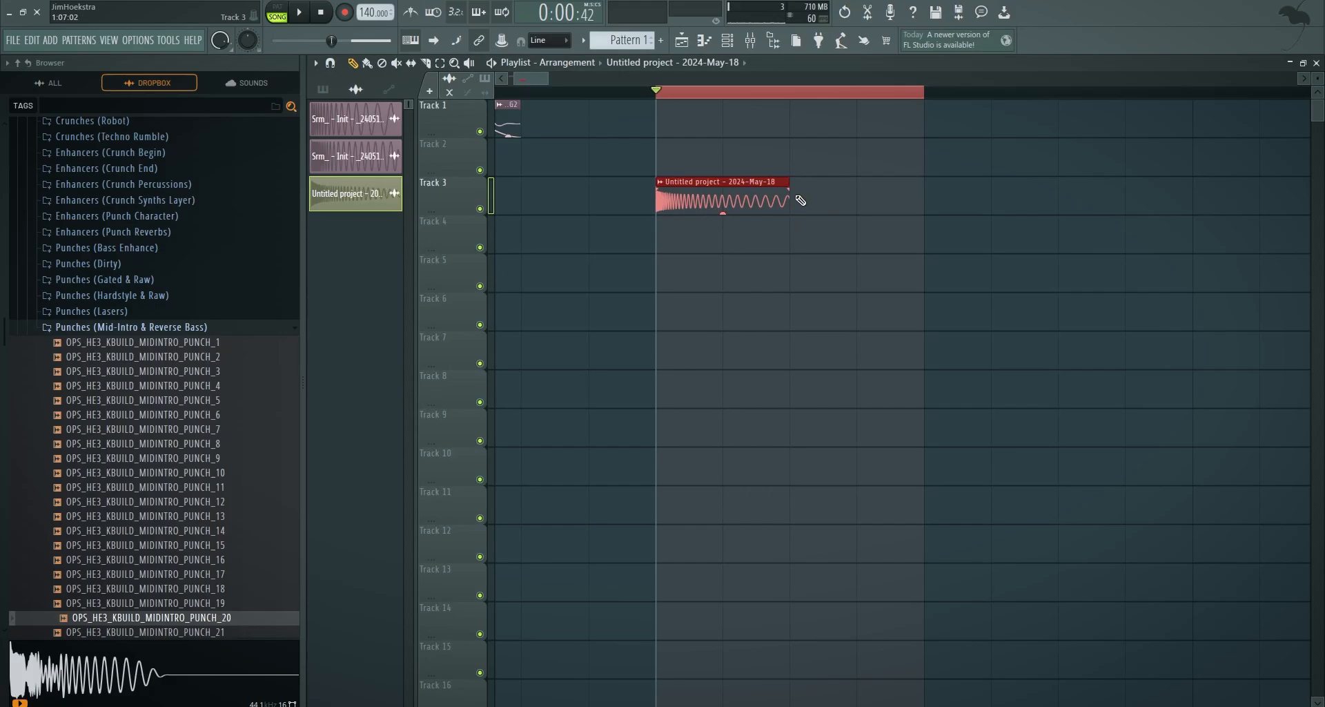
Step: Route the recorded kick's channel to mixer track 10 with the existing processing chain
click(750, 40)
right_click(475, 78)
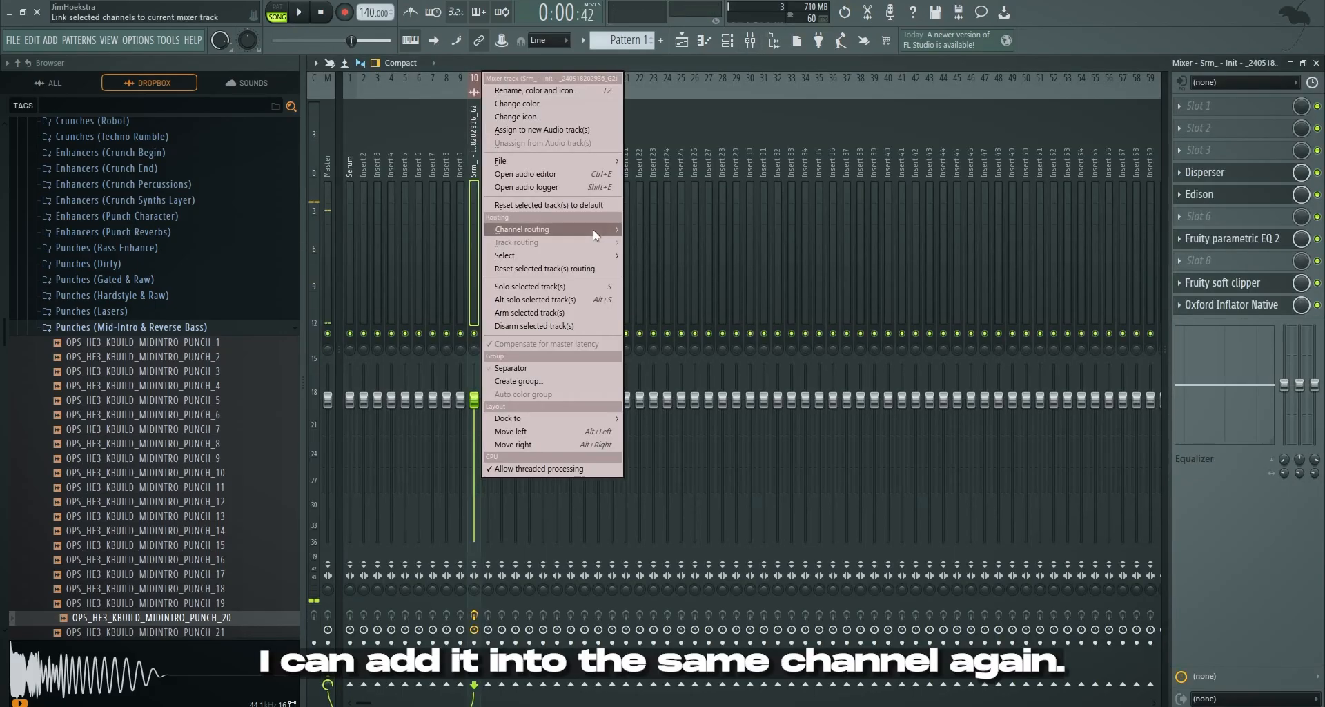
click(653, 229)
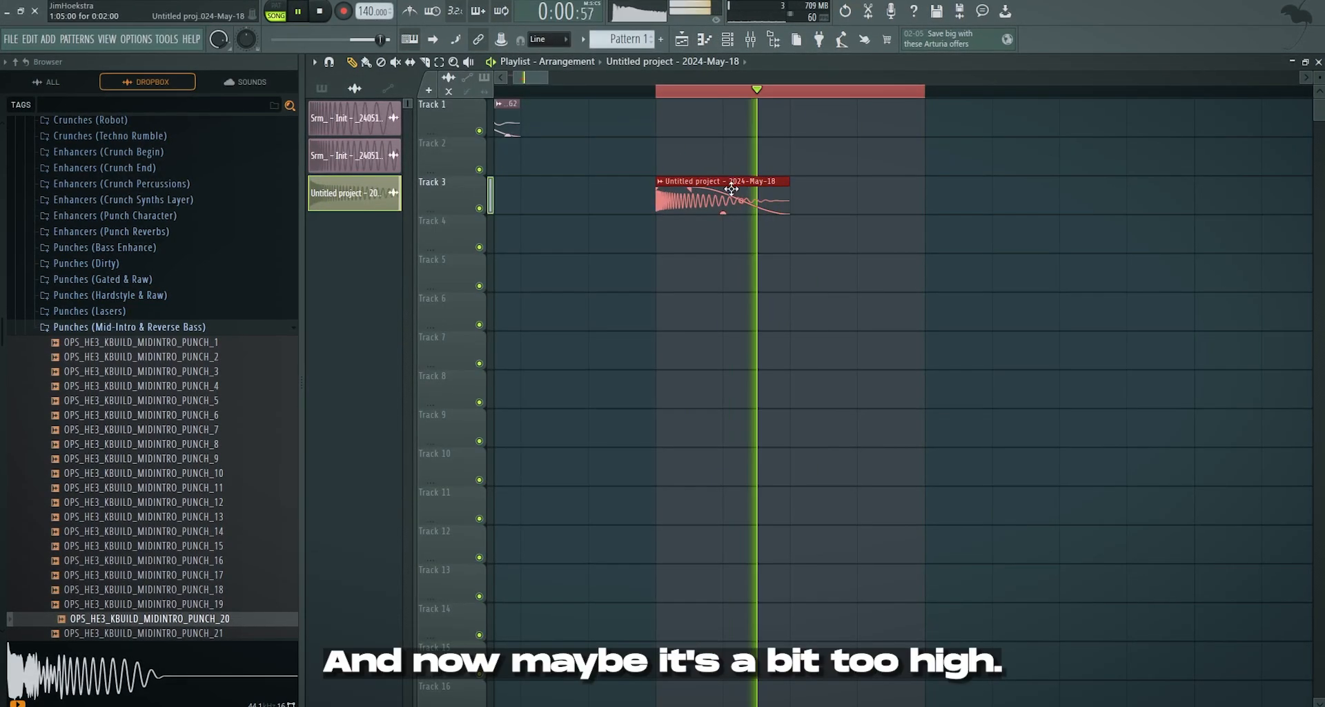
Step: Lower the recorded kick clip's pitch and set its Pogo effect to -46%
click(721, 181)
drag(616, 290, 616, 317)
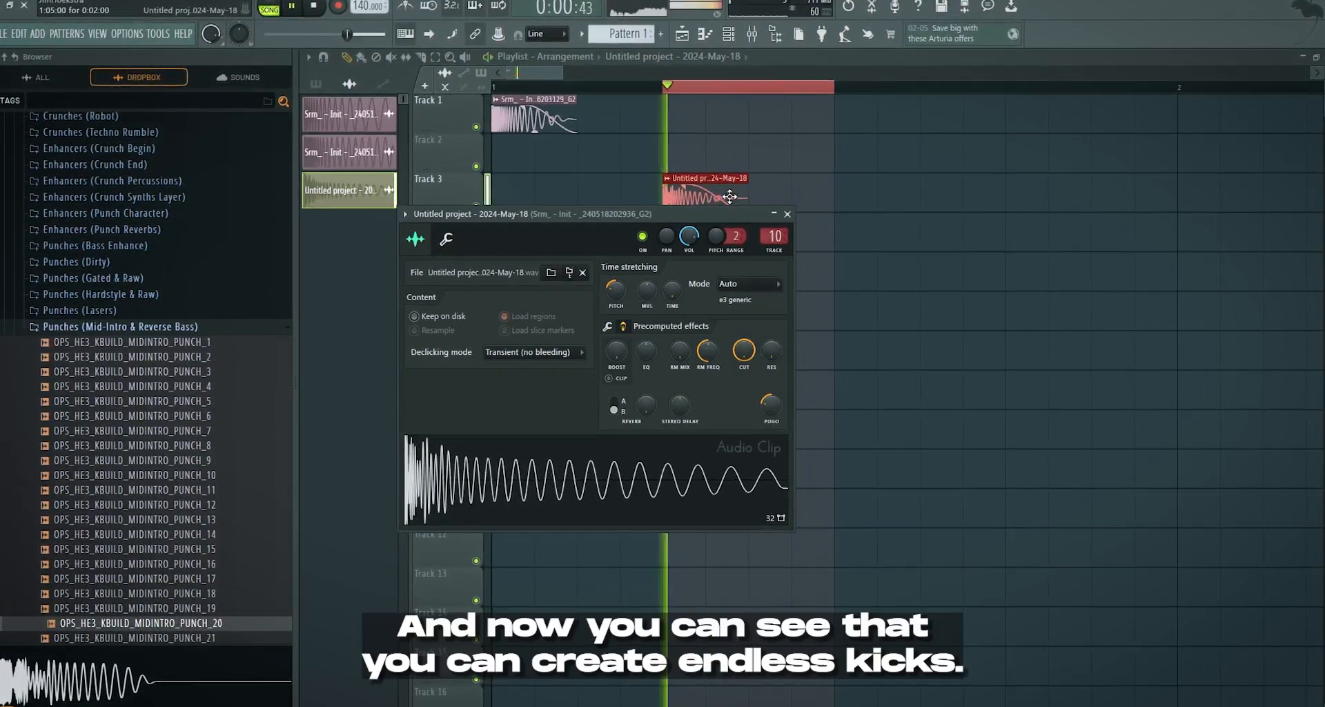
mouse_move(772, 405)
mouse_down()
mouse_move(771, 390)
mouse_move(773, 418)
mouse_up()
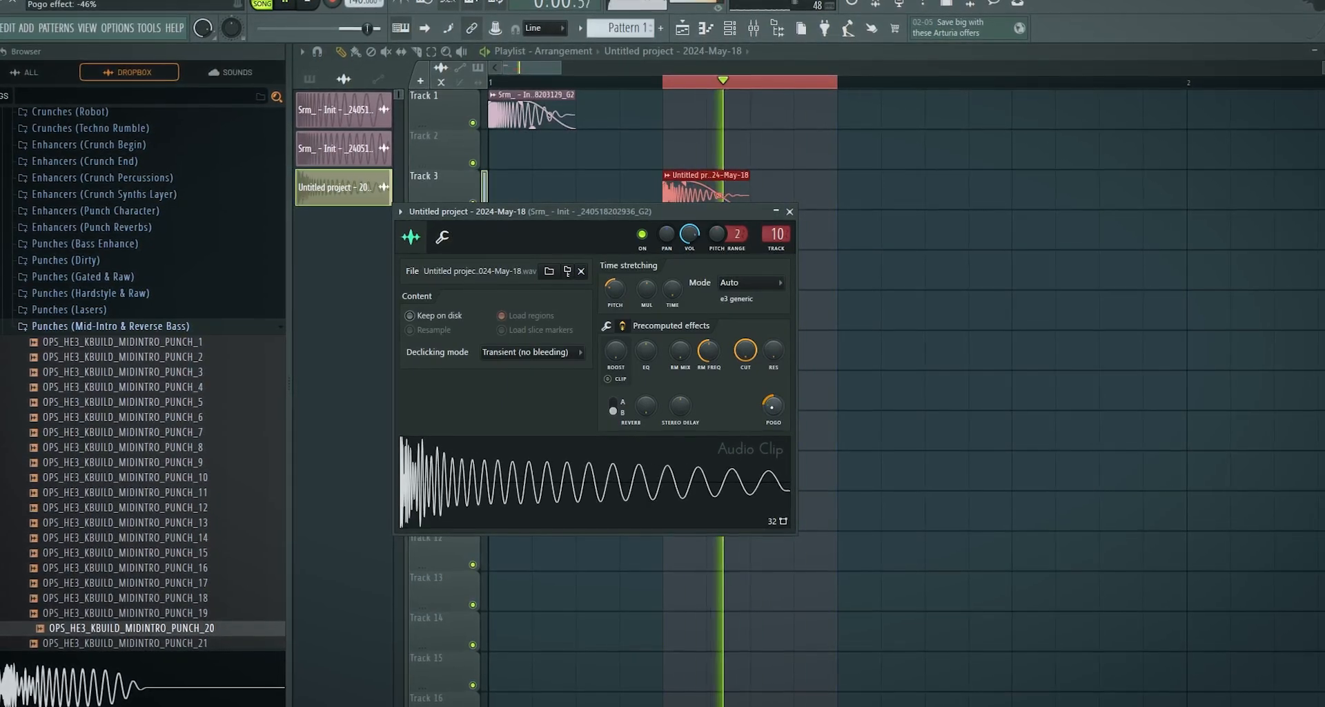
Step: Raise Disperser's frequency on mixer track 10 to about 822 Hz while the kick plays
click(757, 25)
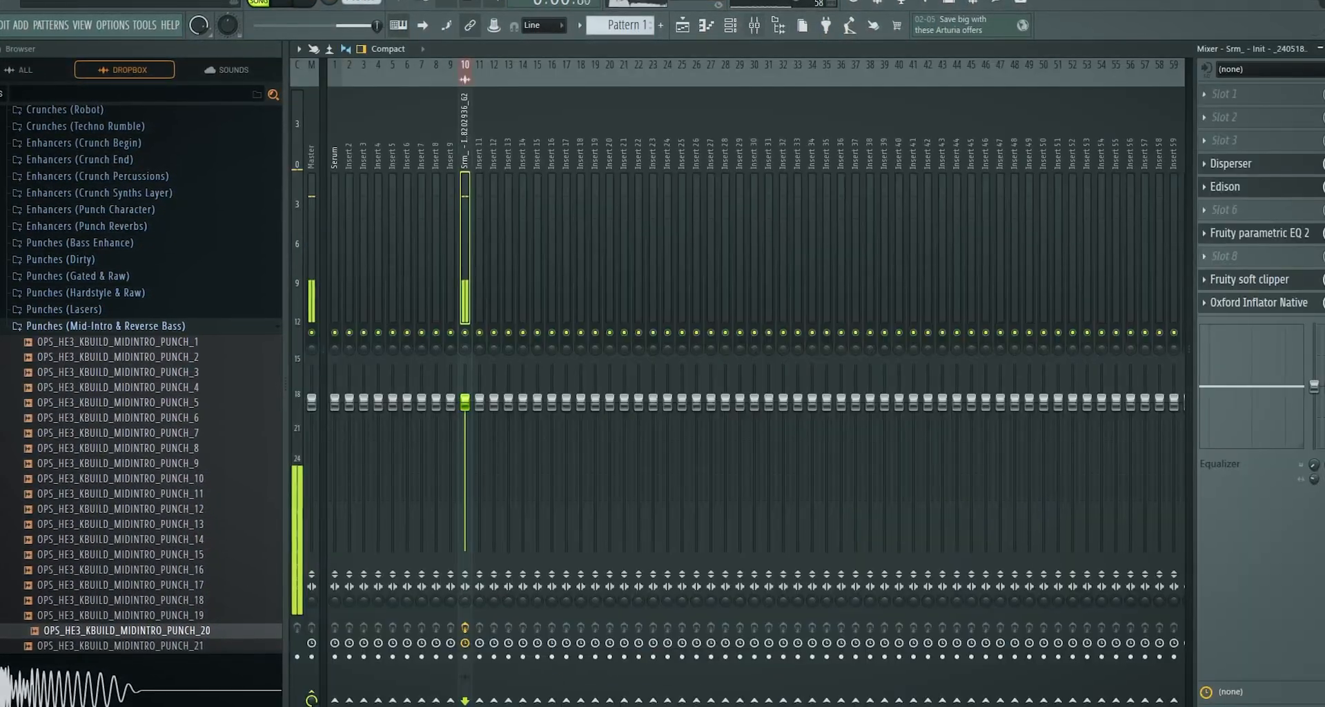
click(1235, 163)
drag(509, 181, 661, 183)
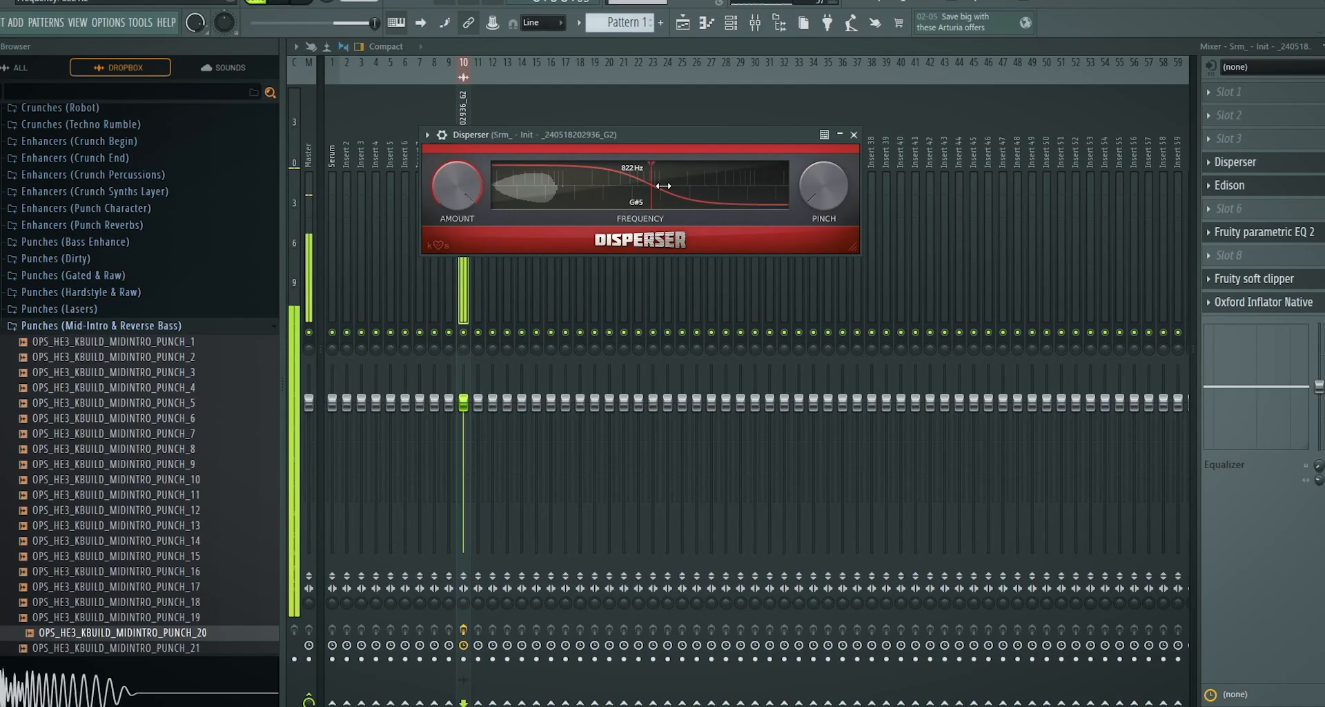
Step: Place Edison's new recording of the processed kick as a second clip on Track 3 and route it to mixer track 11
click(1244, 188)
click(1234, 185)
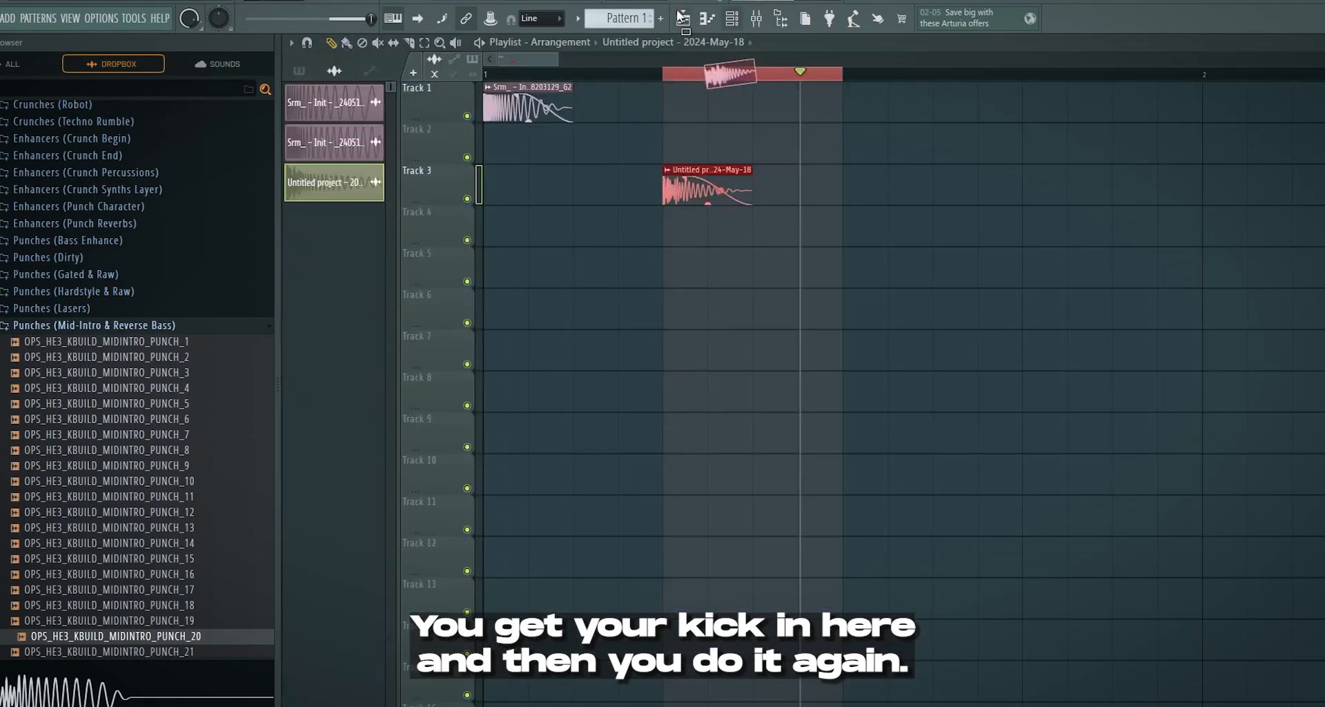
drag(688, 167, 901, 197)
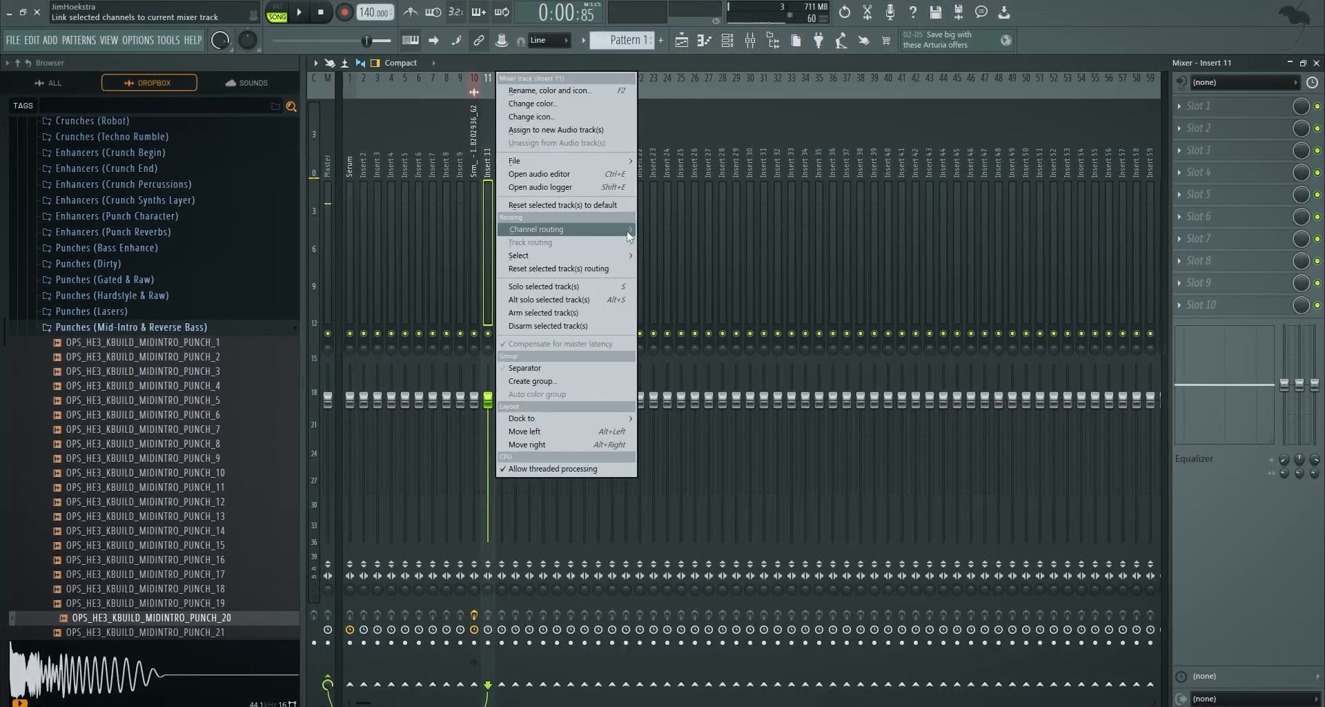
click(650, 229)
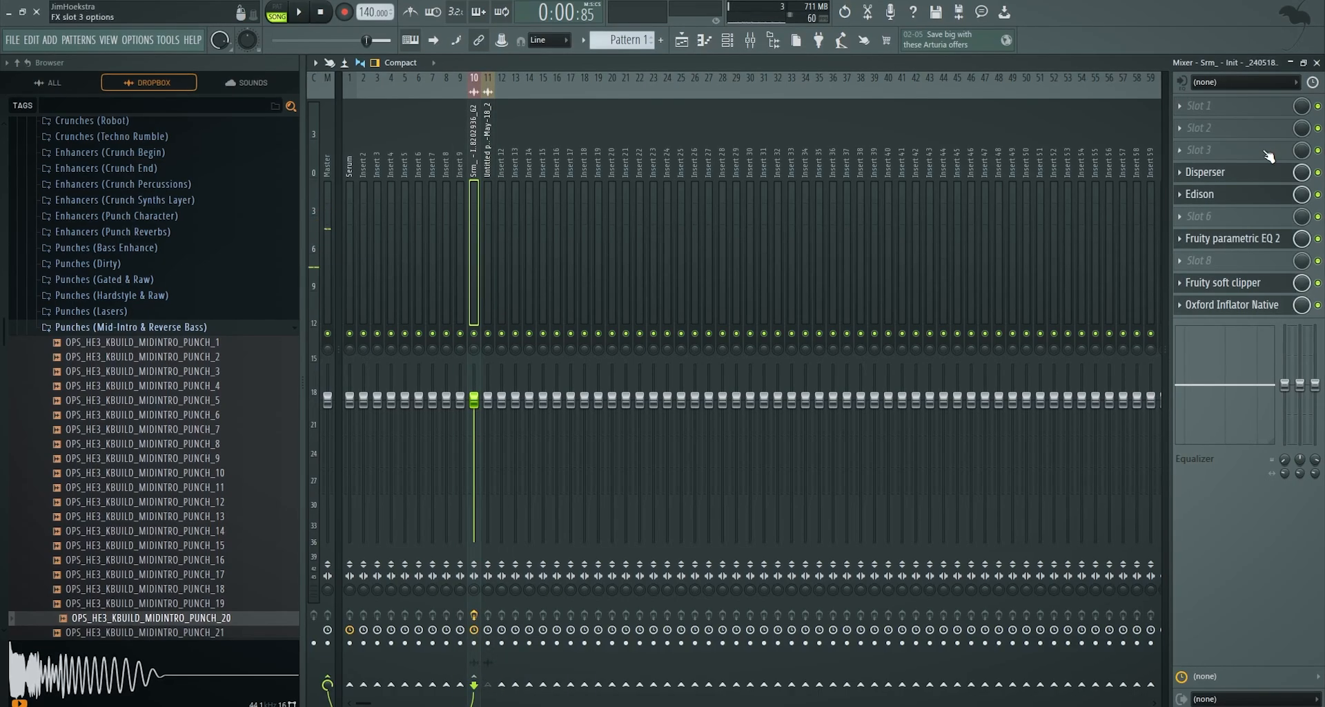
Step: Play the kick and slightly lower treble bands 3 and 4 in mixer track 10's Fruity Parametric EQ 2
click(1274, 179)
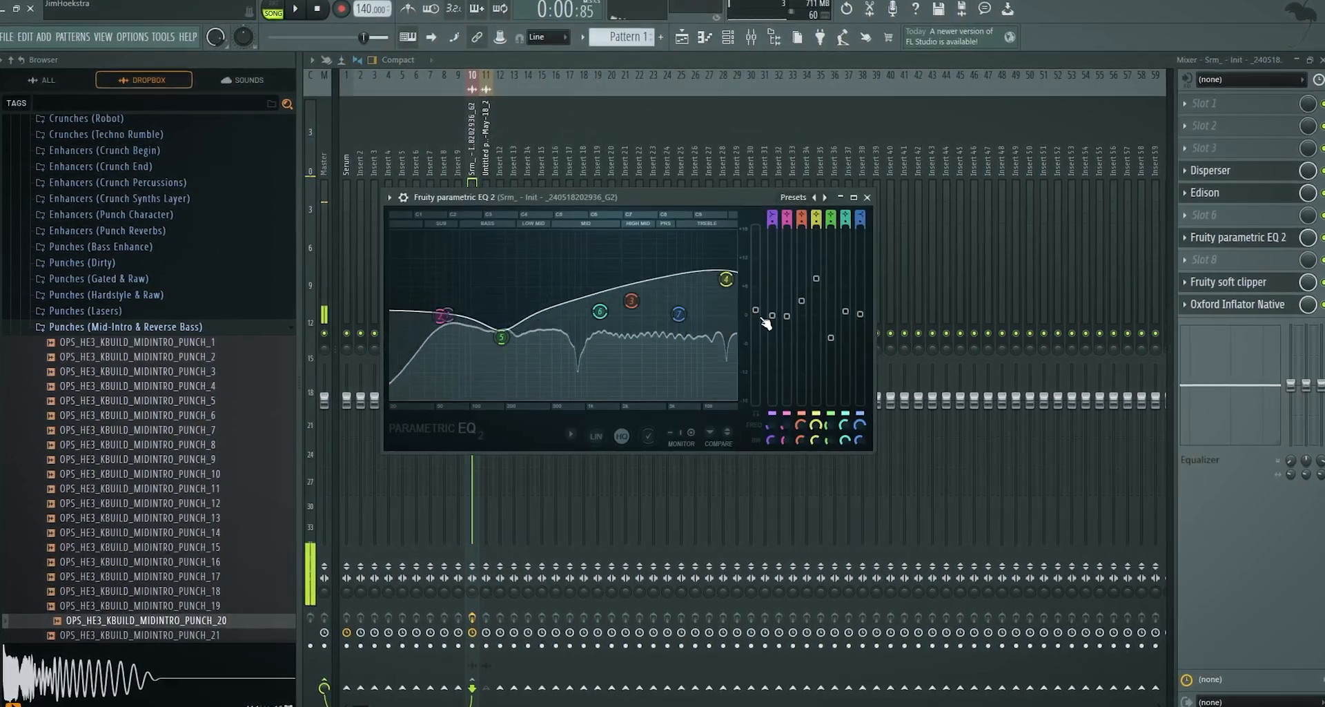
key(space)
drag(726, 279, 727, 286)
drag(631, 300, 631, 306)
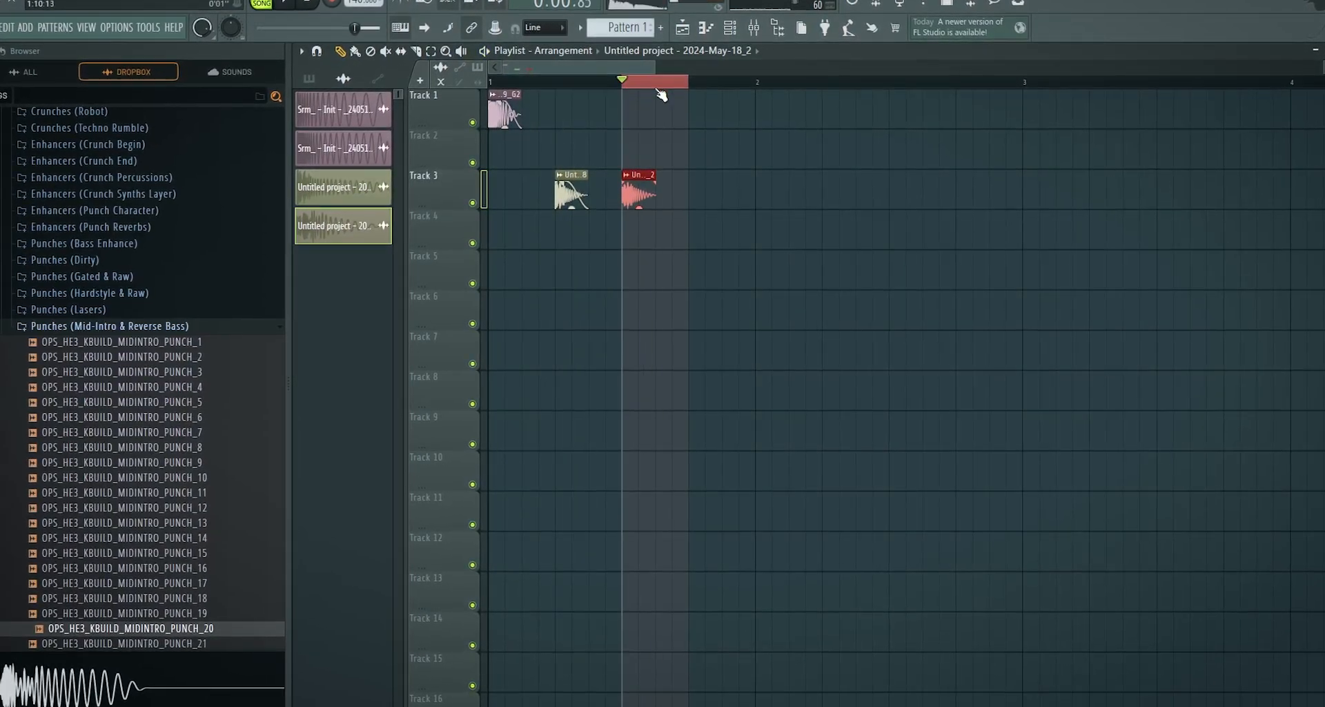
scroll(472, 170, up, 3)
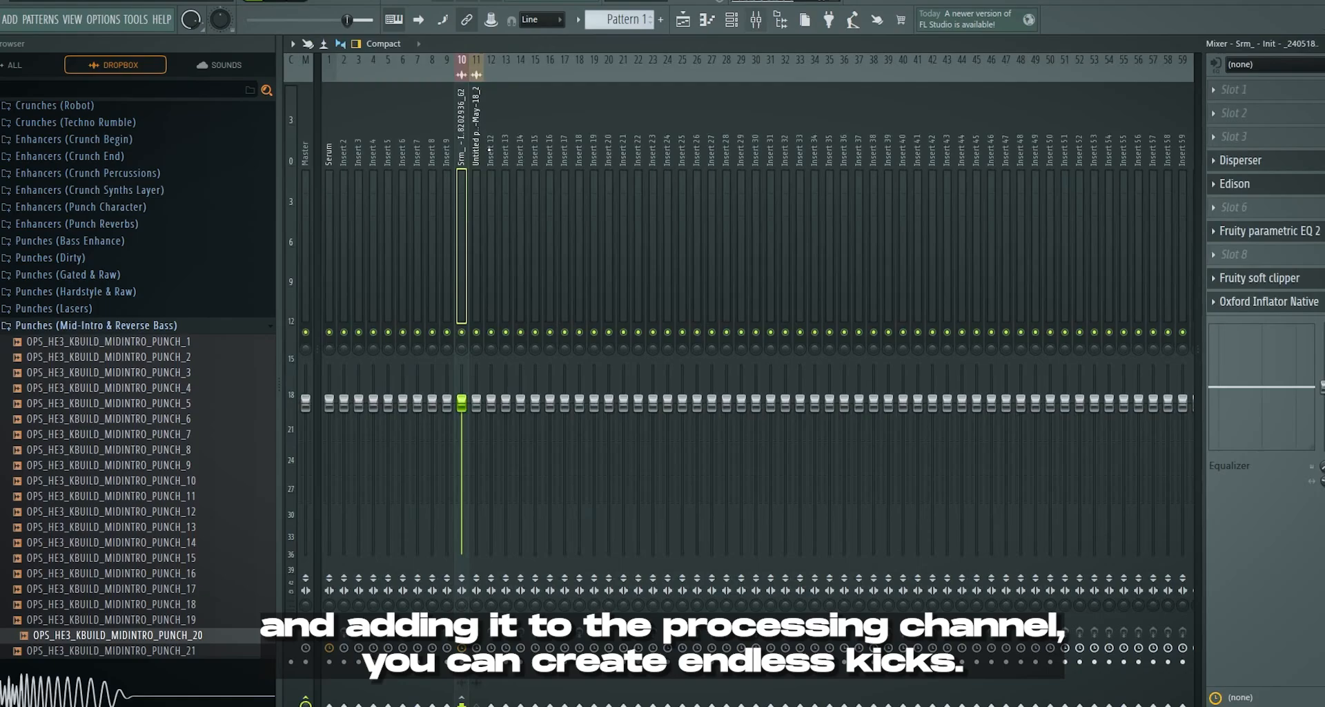
click(682, 20)
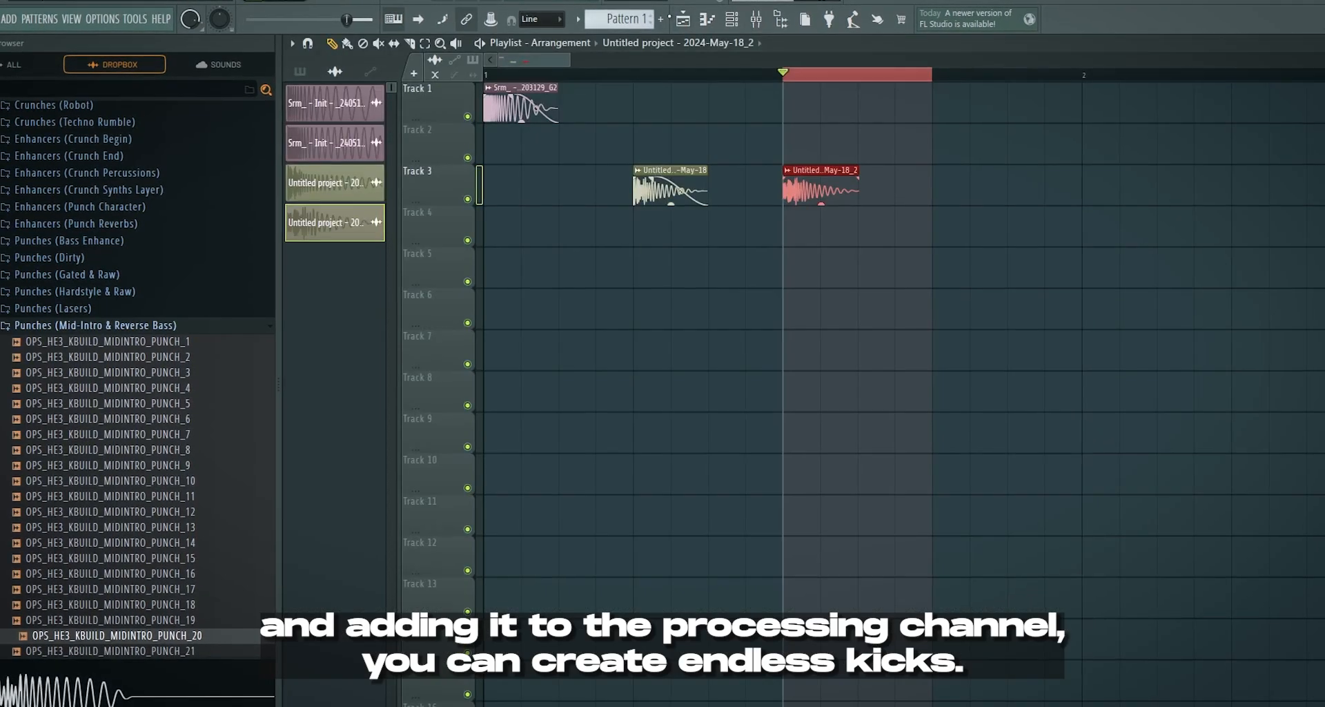